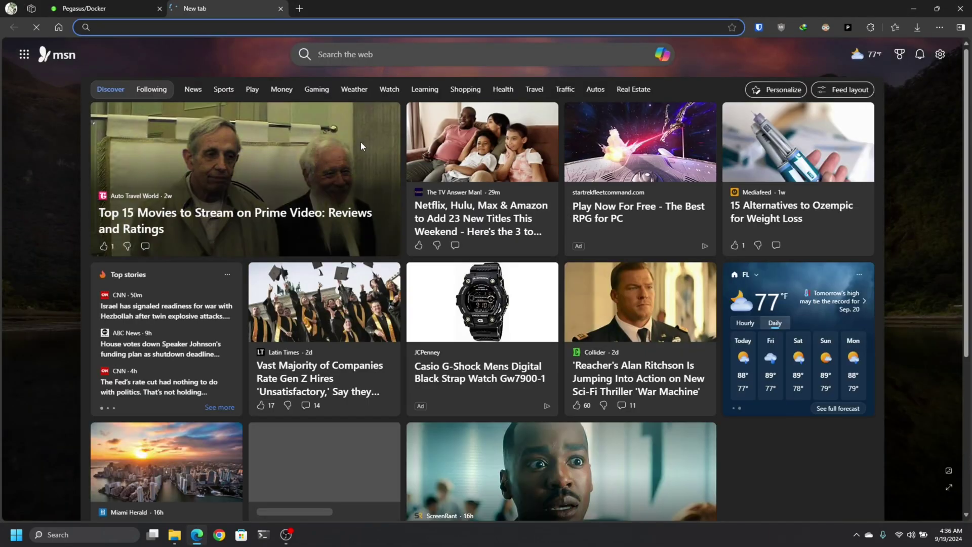
Search the web for "night of the living dead" and look over the results for the 1968 film.
text(night)
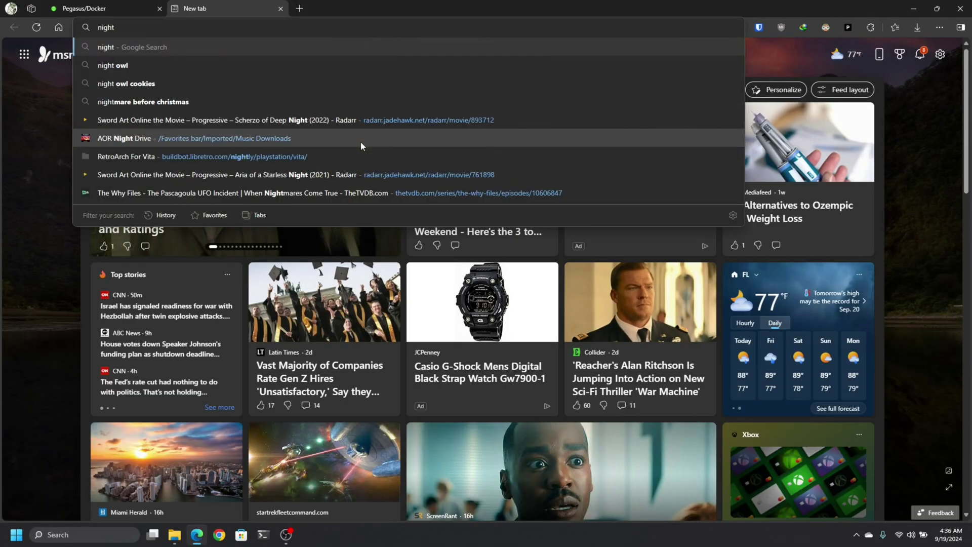
text( of)
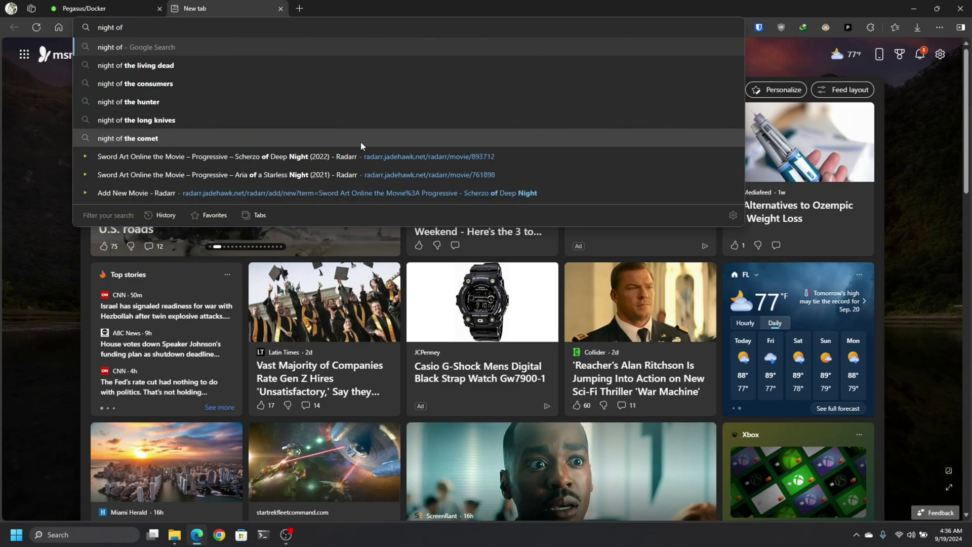
key(Down)
key(Return)
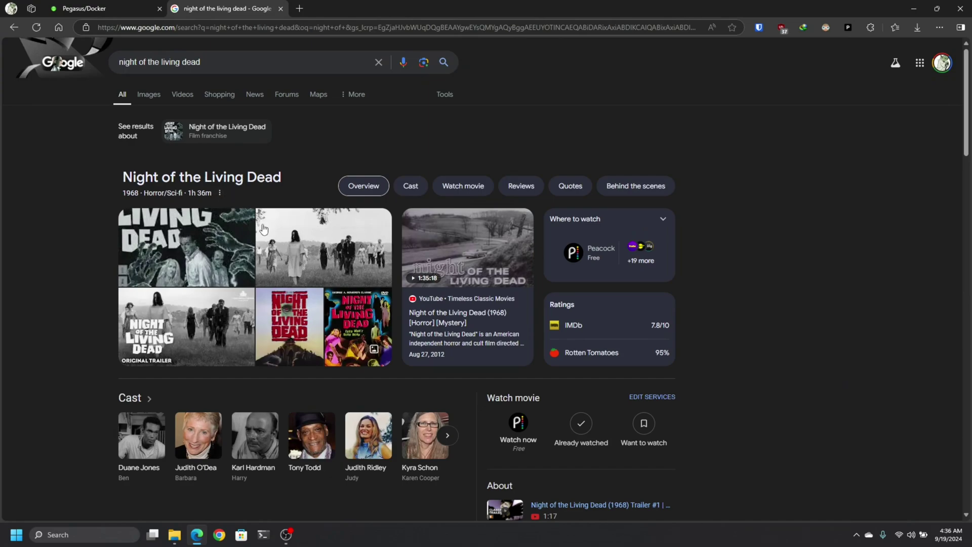
scroll(261, 217, down, 1)
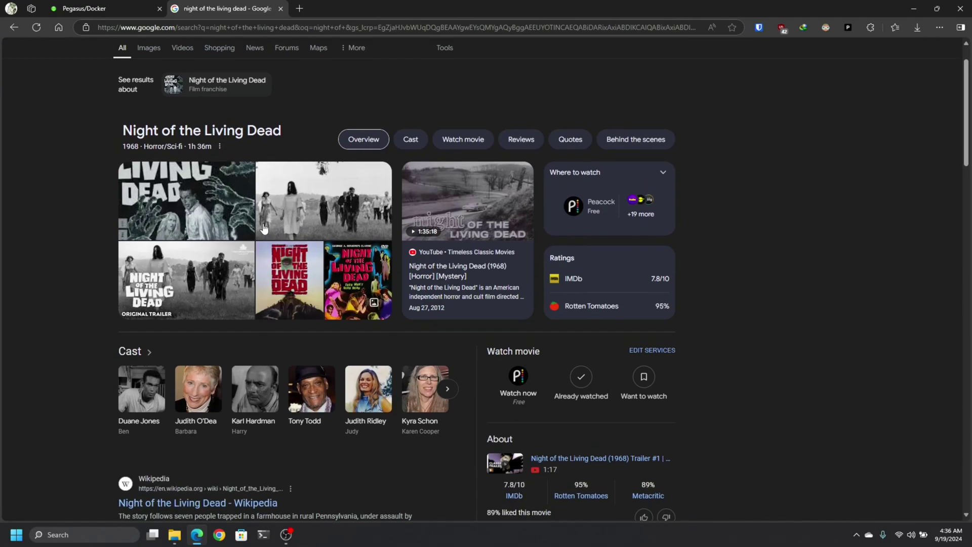
scroll(284, 207, up, 1)
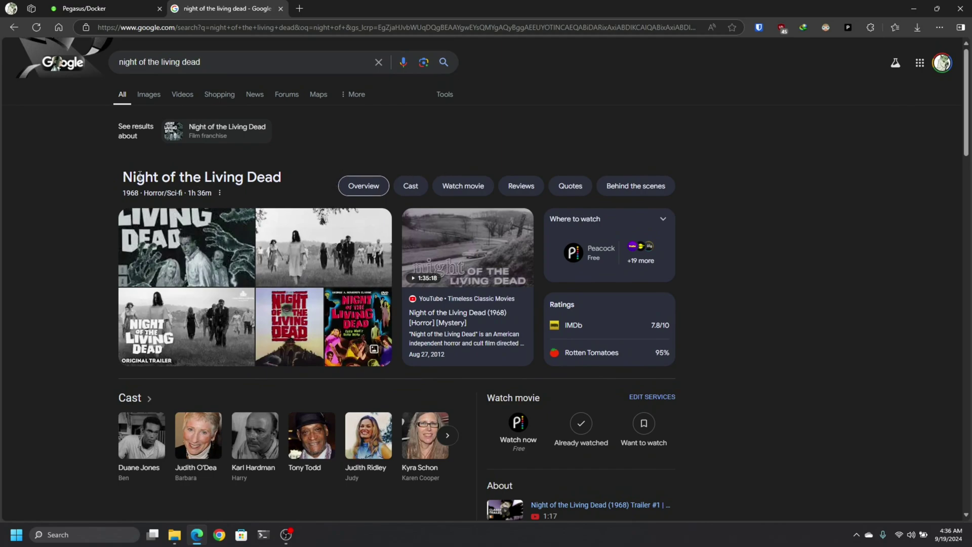
drag(124, 177, 281, 179)
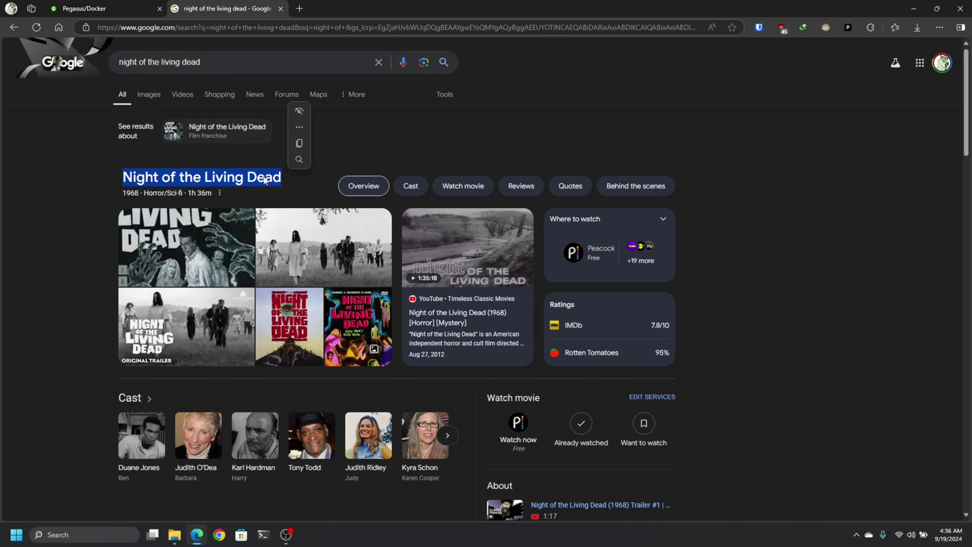
right_click(265, 179)
click(289, 185)
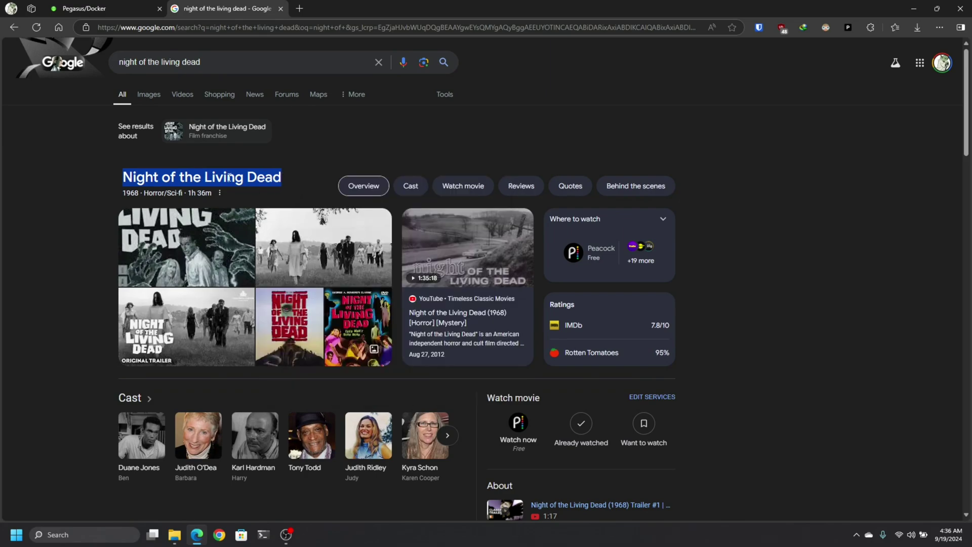
scroll(780, 326, down, 3)
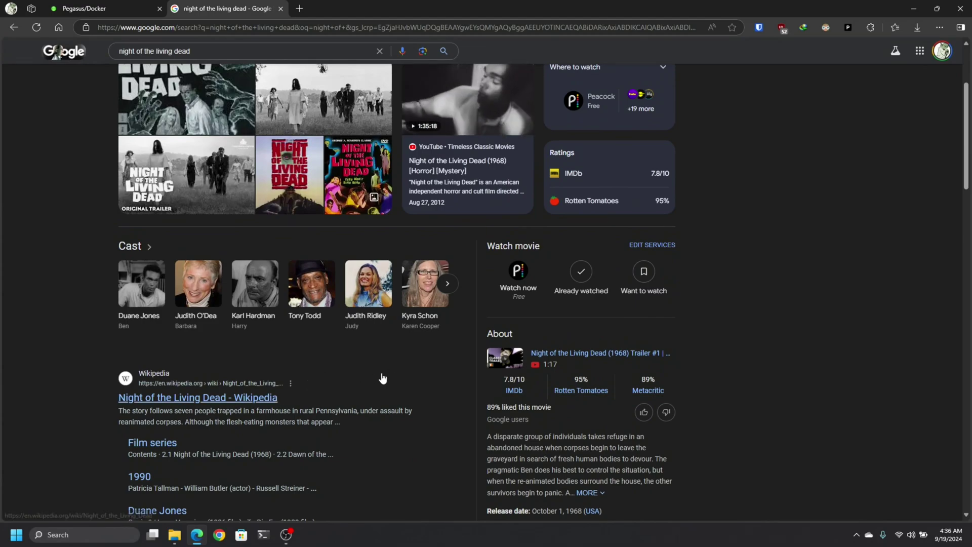
scroll(385, 380, up, 3)
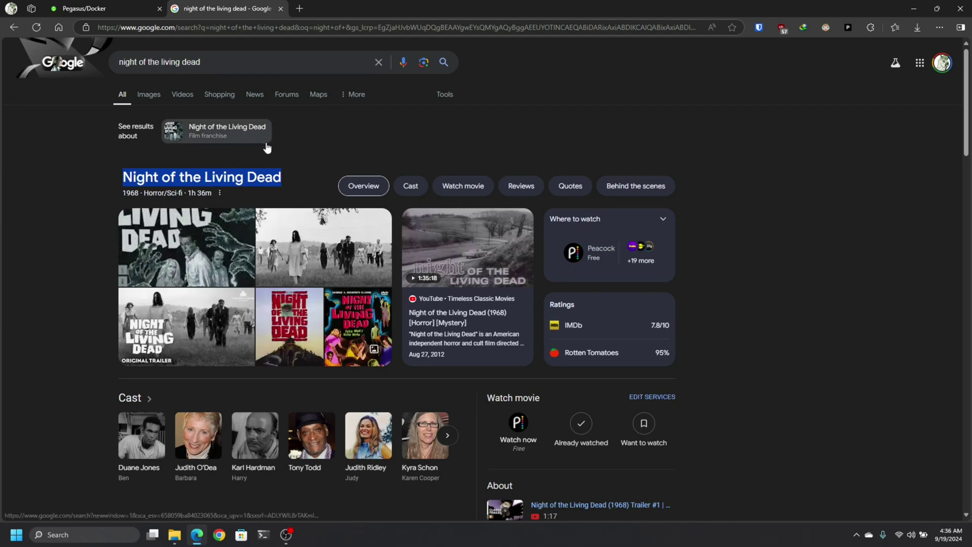
Refine the web search to "night of the living dead copyright free".
click(254, 68)
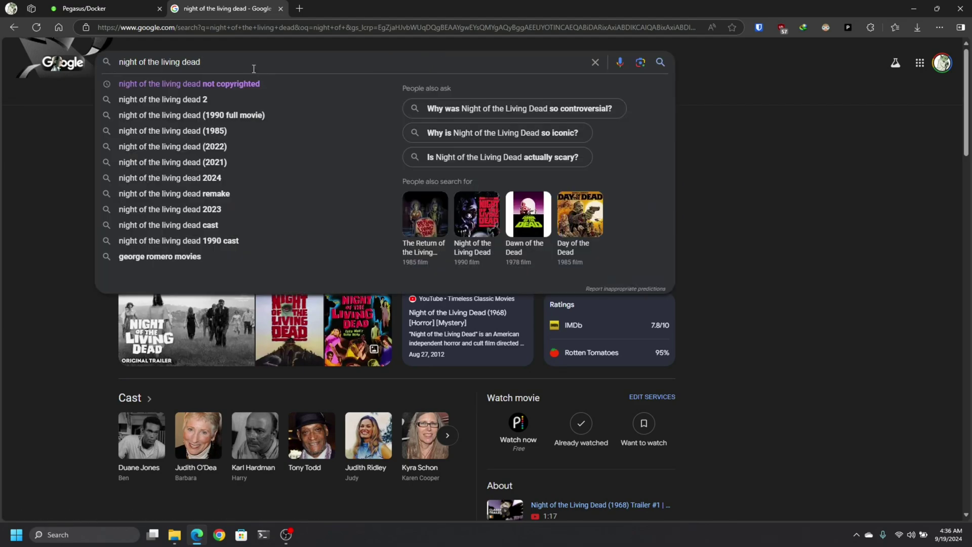
text(cop)
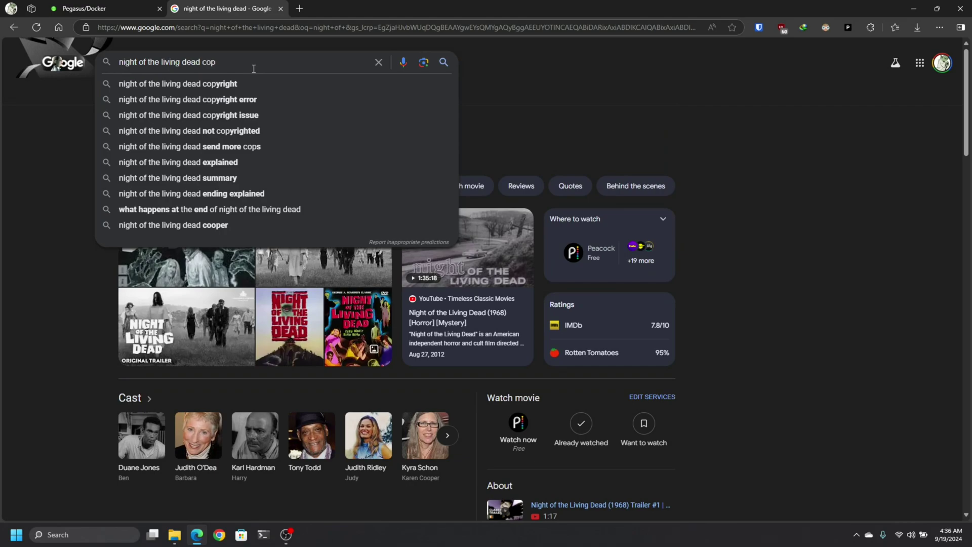
key(Down)
text(free)
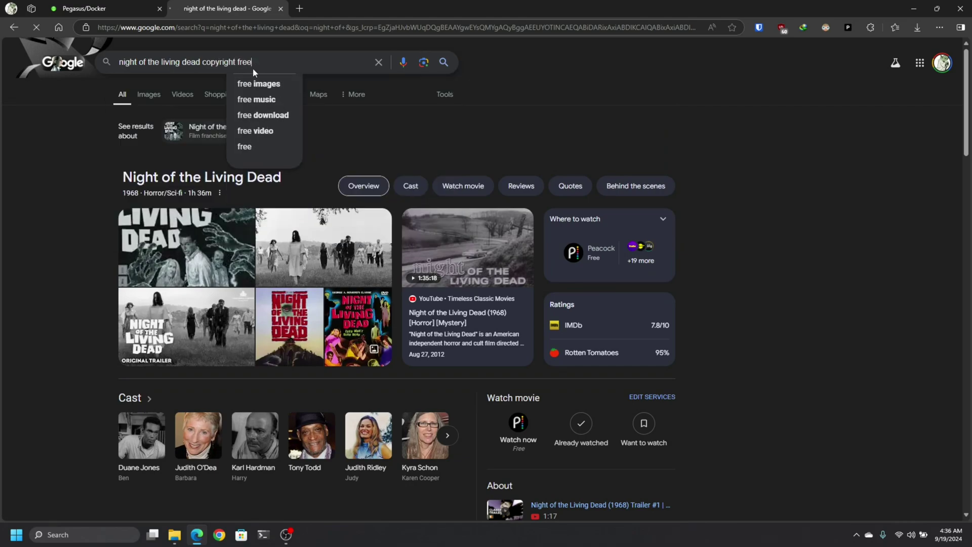
key(Return)
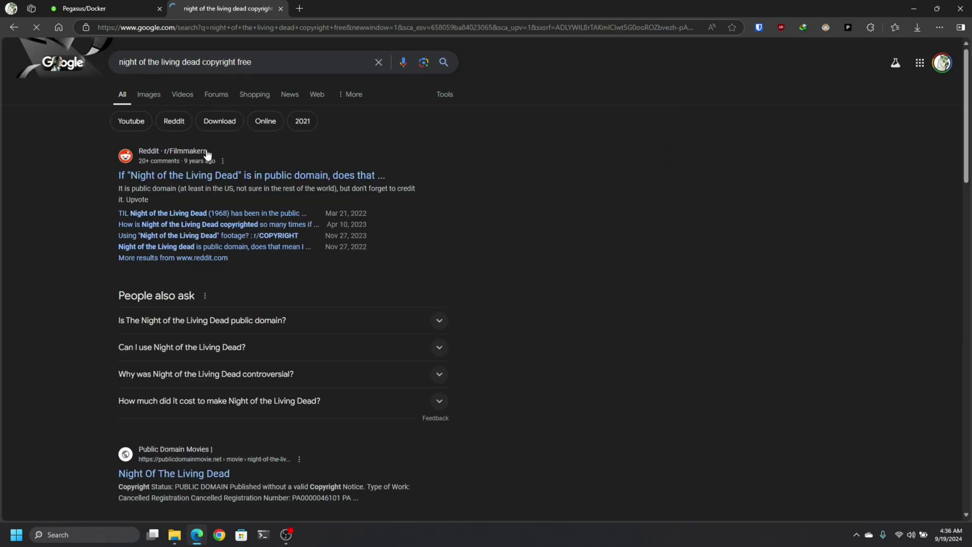
View the Reddit r/Filmmakers thread about the film's public domain status, and close it and the search results to return to the Docker containers page.
click(256, 178)
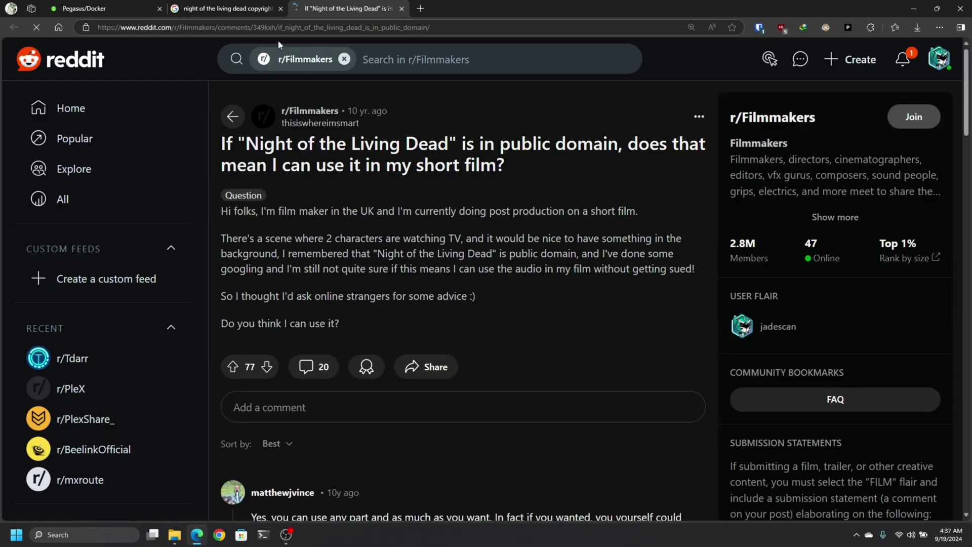
click(233, 10)
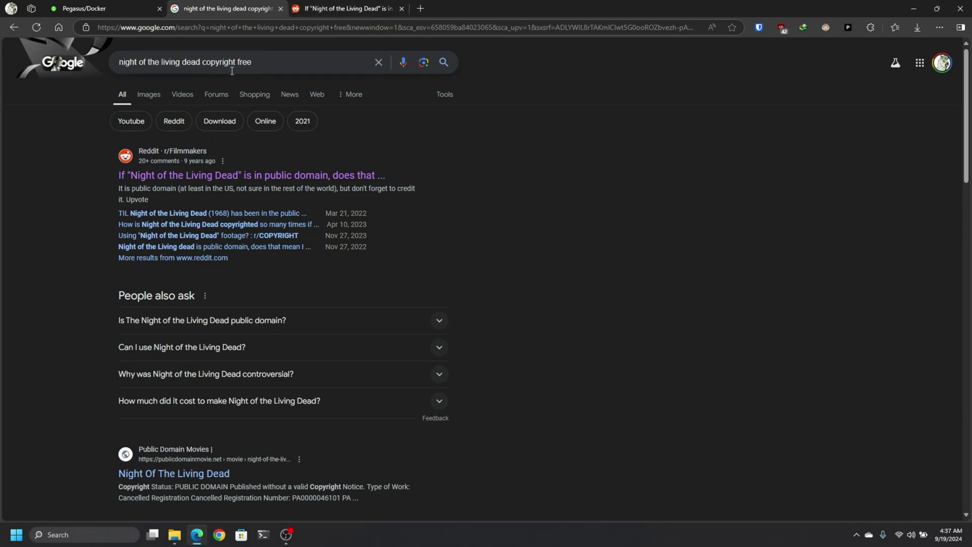
click(280, 9)
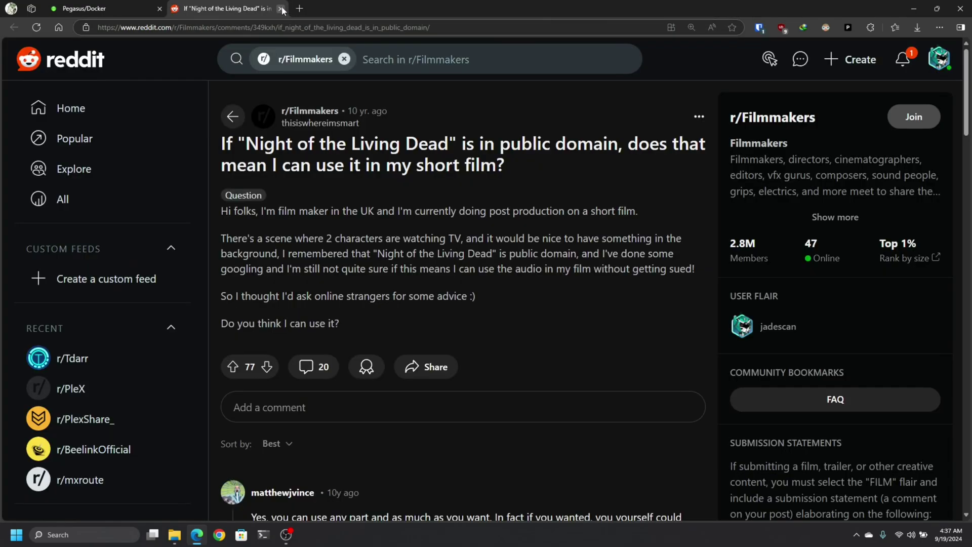
click(280, 9)
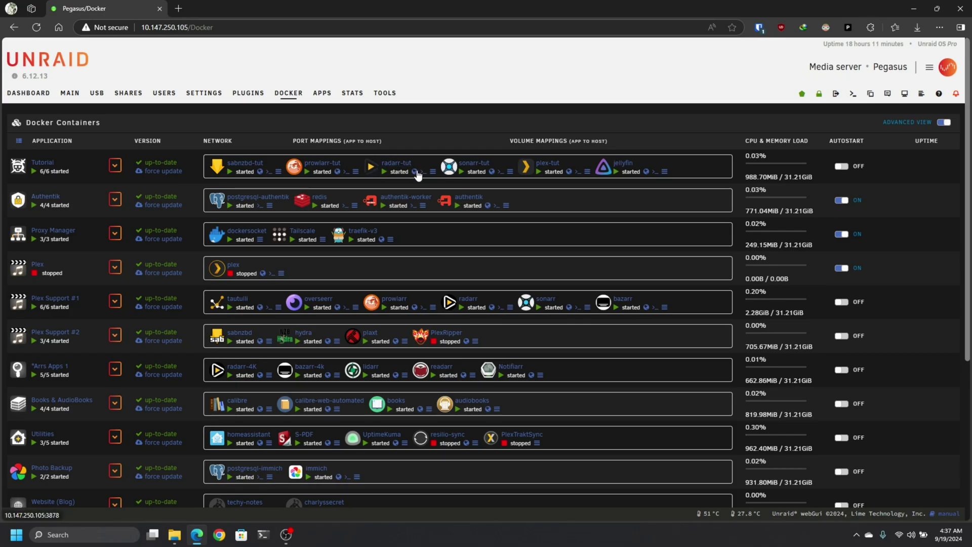
Open the radarr-tut container's web interface and search for "night of the living dead" as a new movie.
click(397, 166)
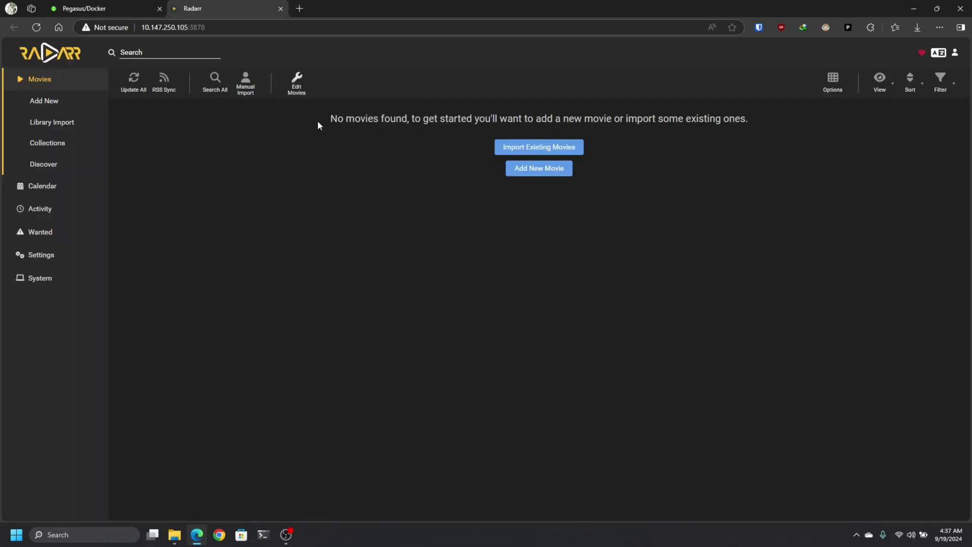
click(169, 52)
text(nigh)
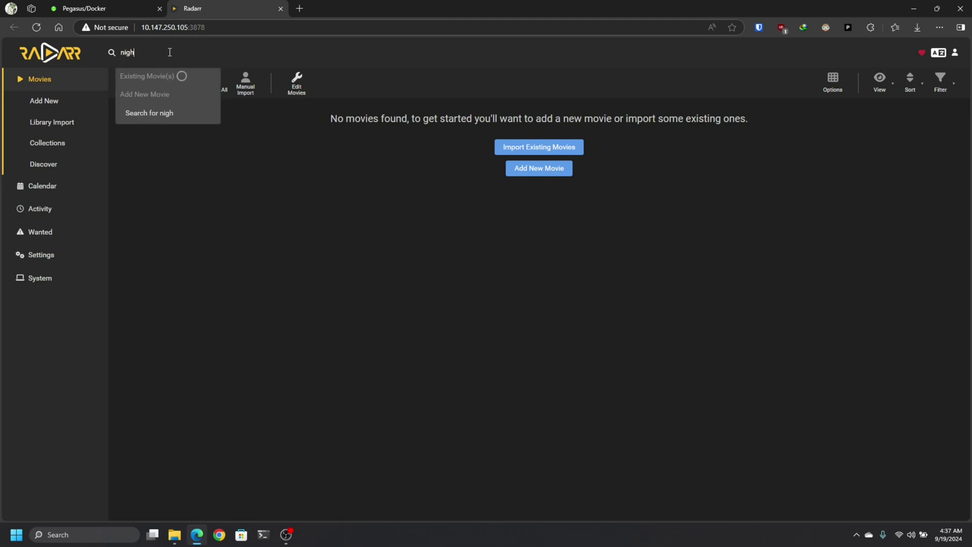
text(t of the living dead)
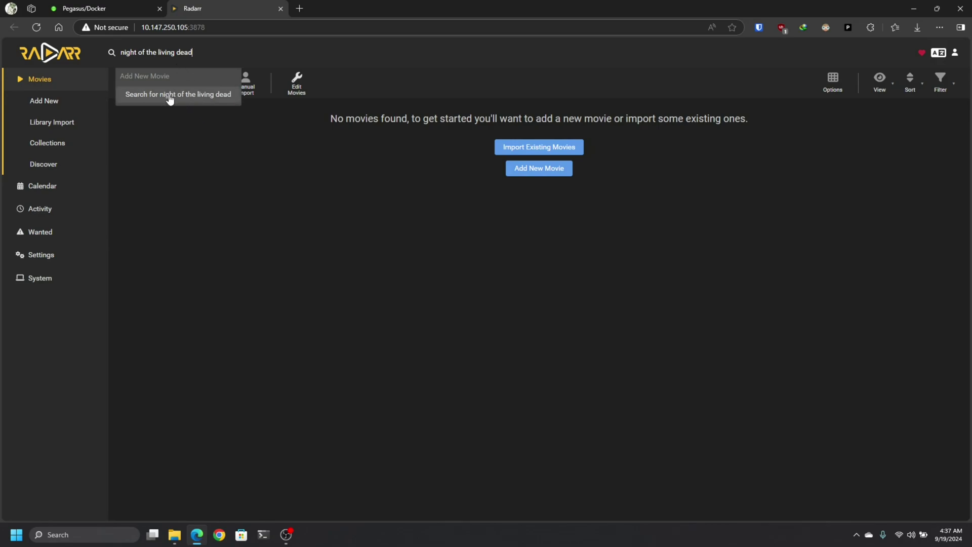
click(170, 99)
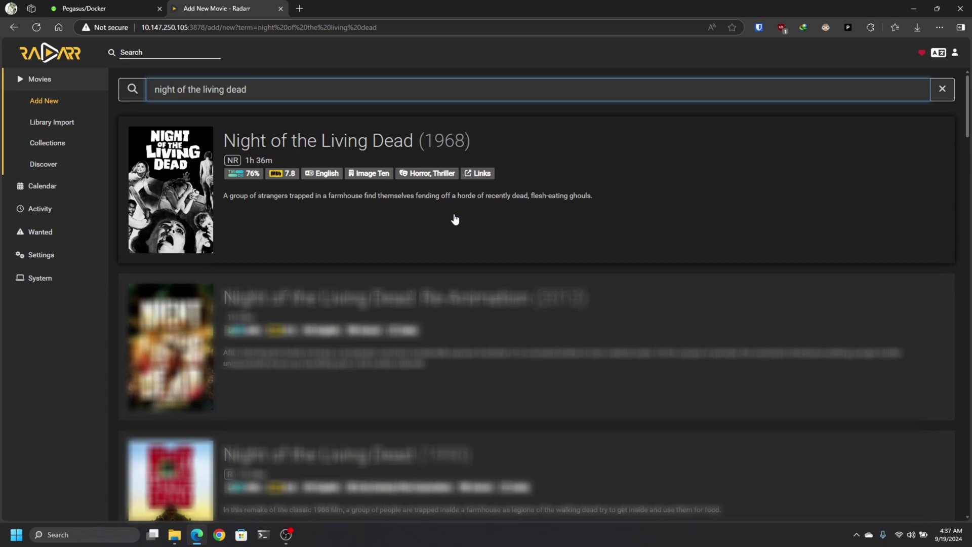
Open the add dialog for Night of the Living Dead (1968) and set its root folder to /data/media/movie-section/movies.
click(360, 219)
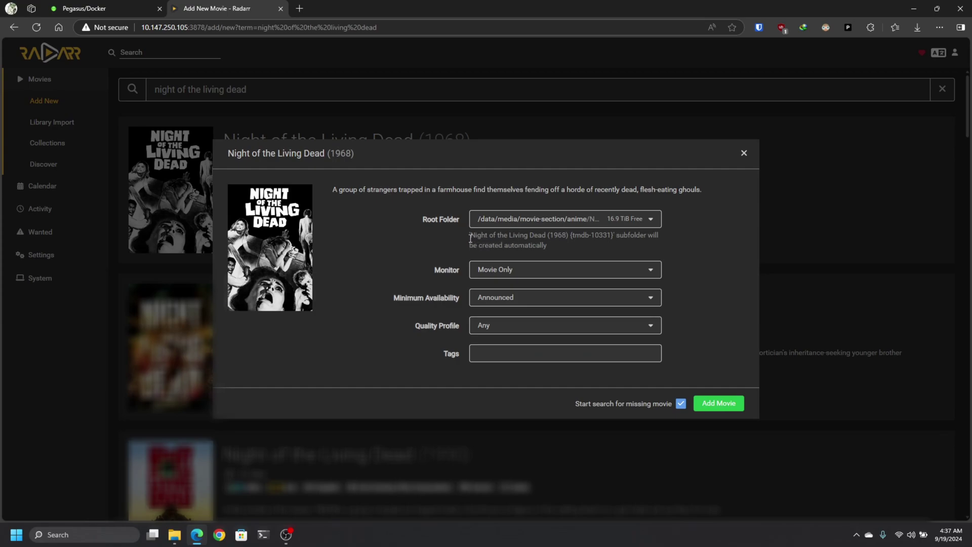
drag(471, 238, 613, 234)
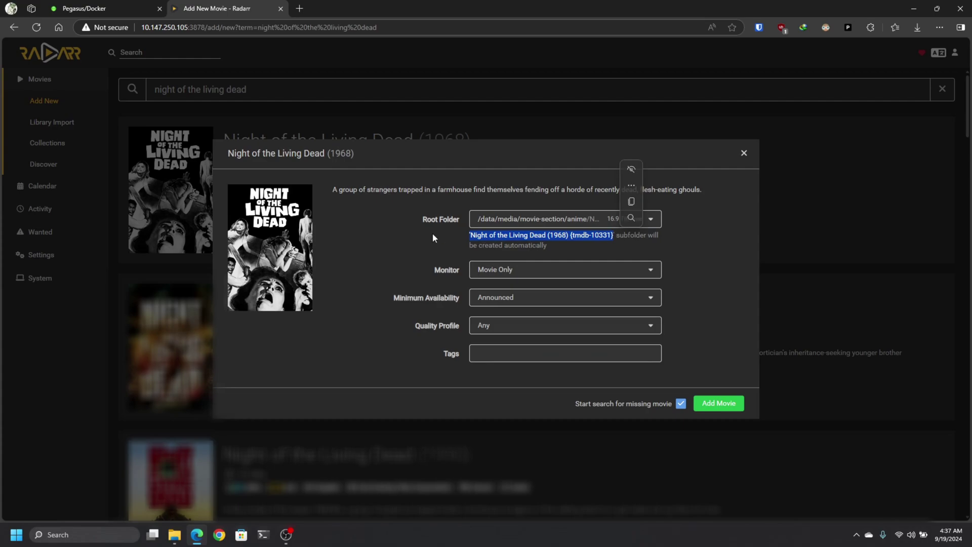
click(389, 233)
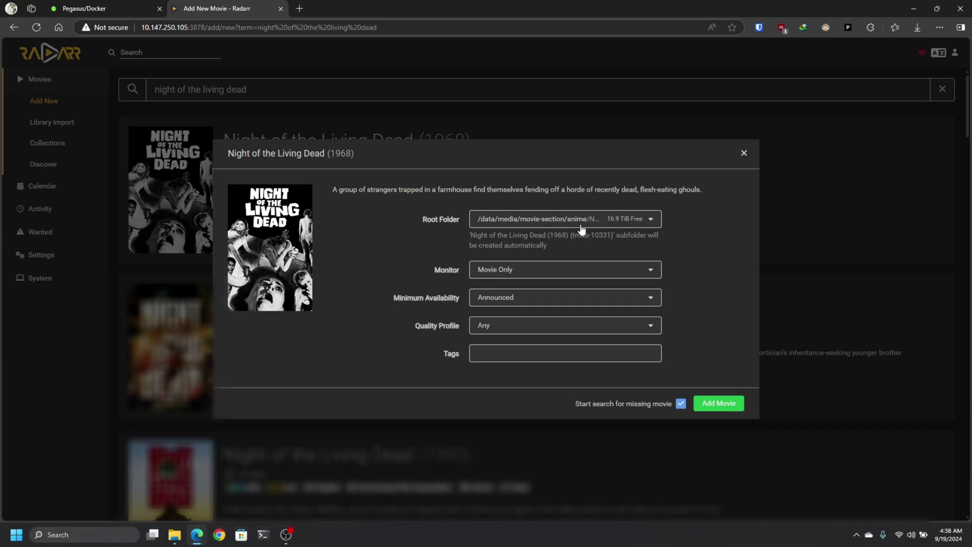
click(557, 223)
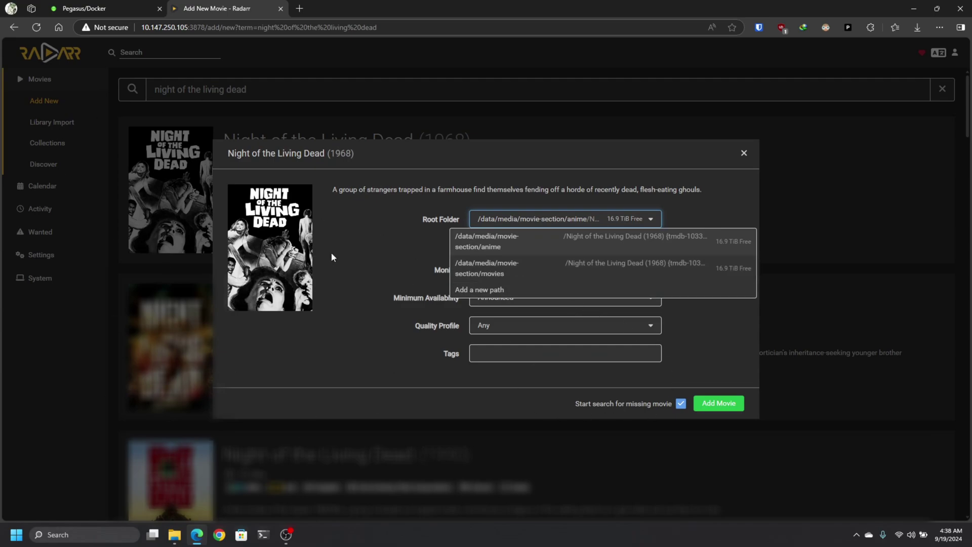
click(501, 273)
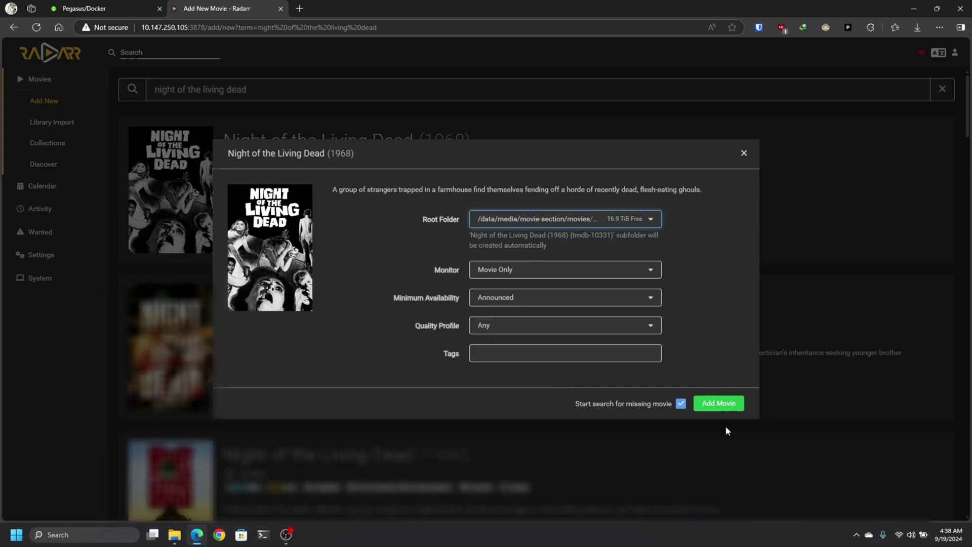
Add the movie with the search for missing movie turned off, and open its details page.
click(681, 403)
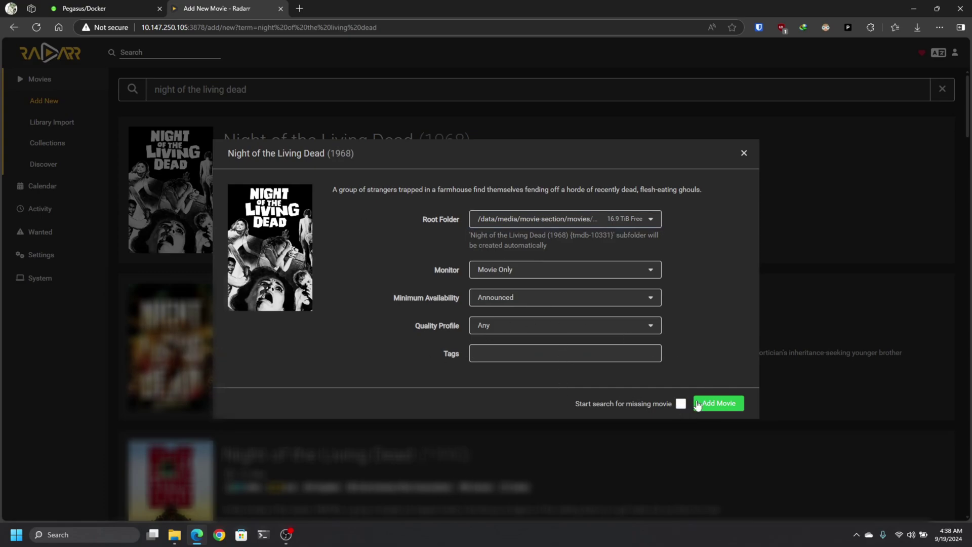
click(718, 404)
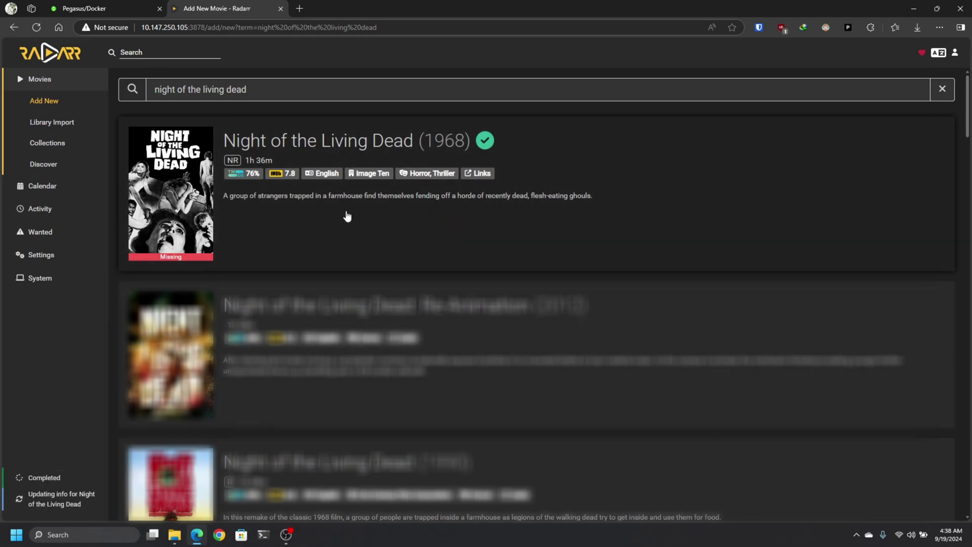
click(312, 224)
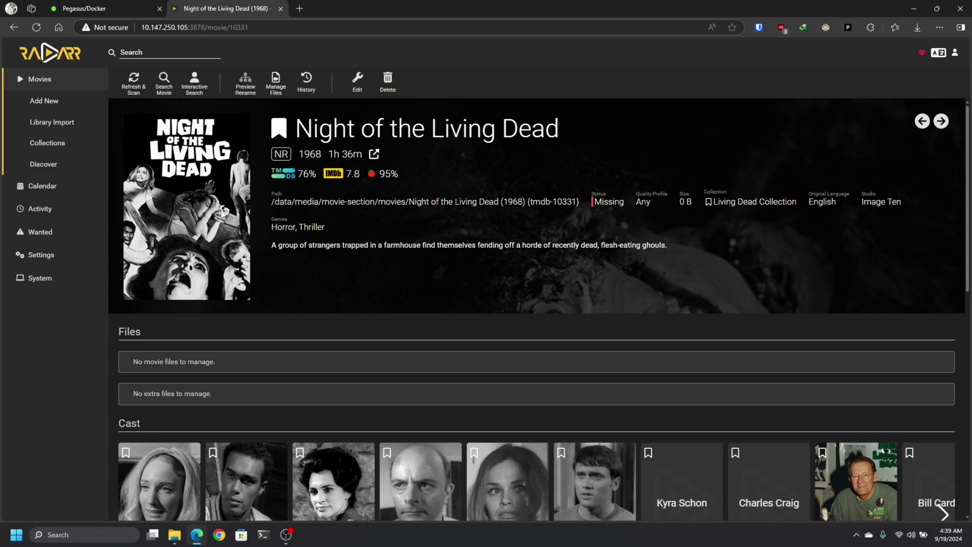
Enable Kodi (XBMC) / Emby metadata creation in Radarr with the Use Movie.nfo option, and save it.
click(41, 256)
scroll(198, 316, down, 3)
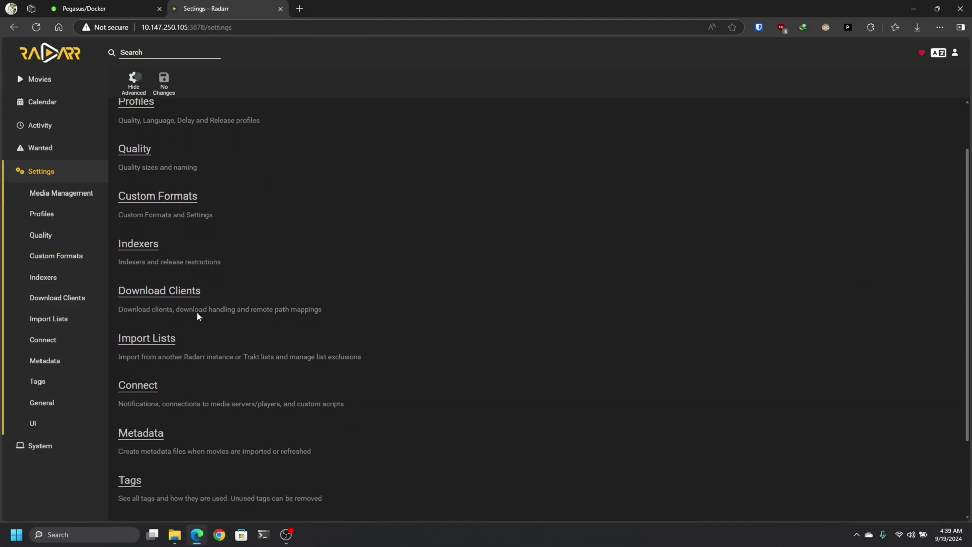
click(142, 331)
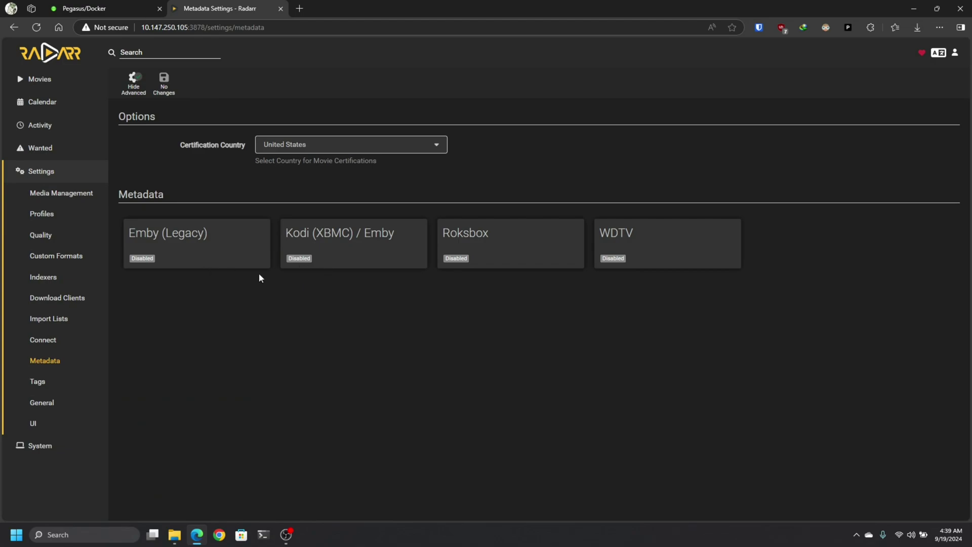
click(356, 241)
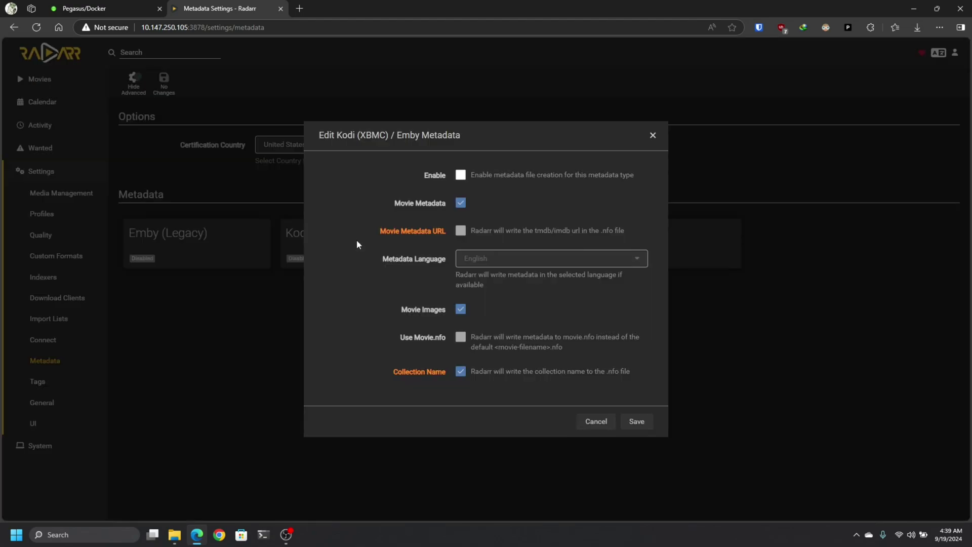
click(460, 176)
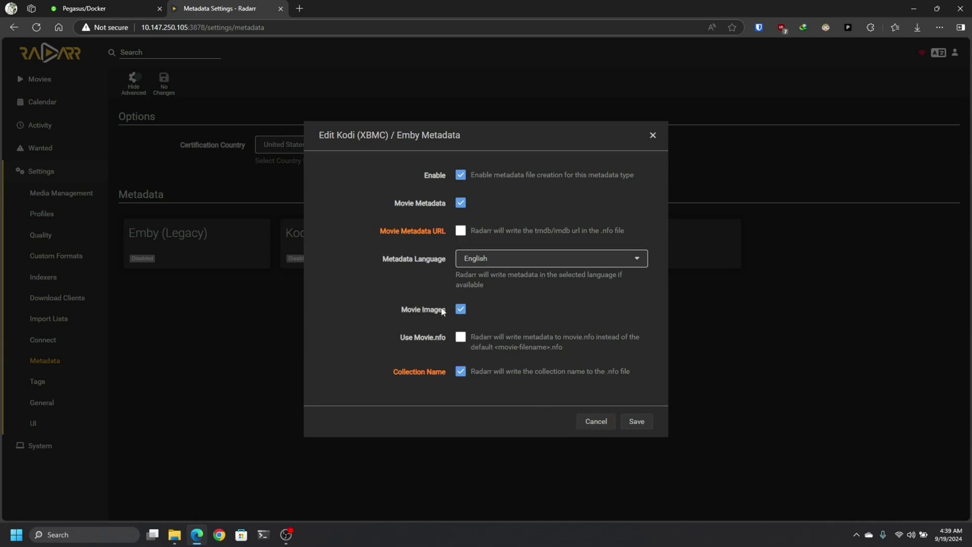
click(424, 339)
click(636, 422)
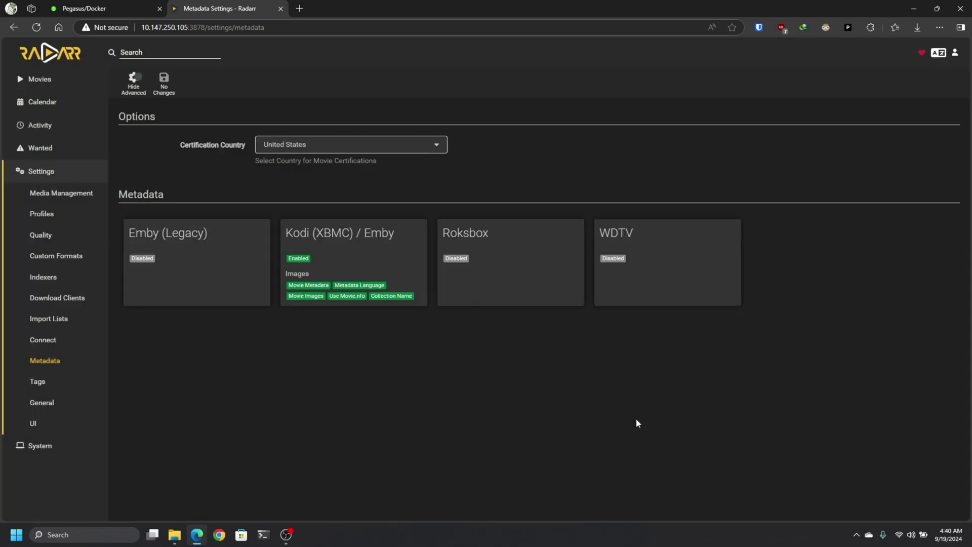
Return to the movie library and open the Night of the Living Dead details page.
click(41, 54)
click(145, 162)
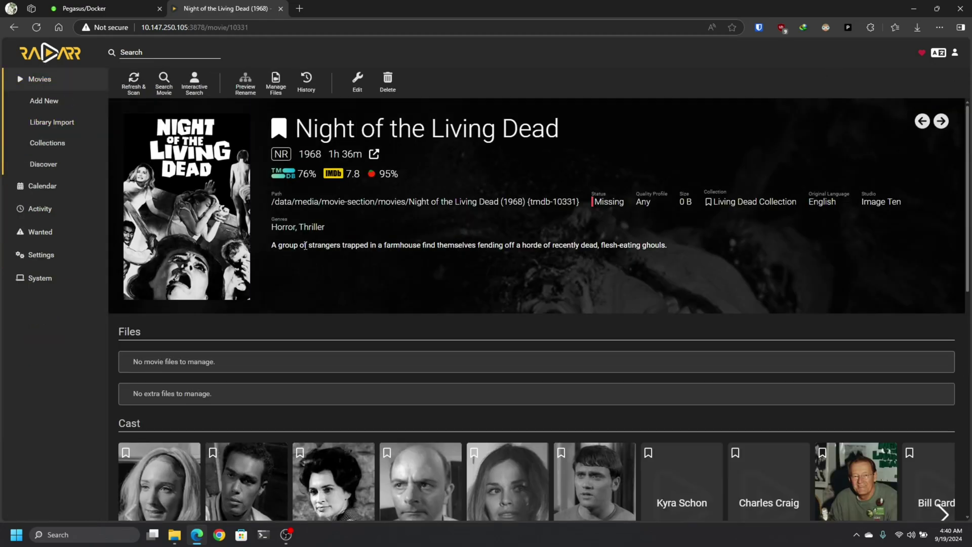
Refresh and scan Night of the Living Dead, and reopen the metadata settings.
click(133, 81)
scroll(242, 358, down, 2)
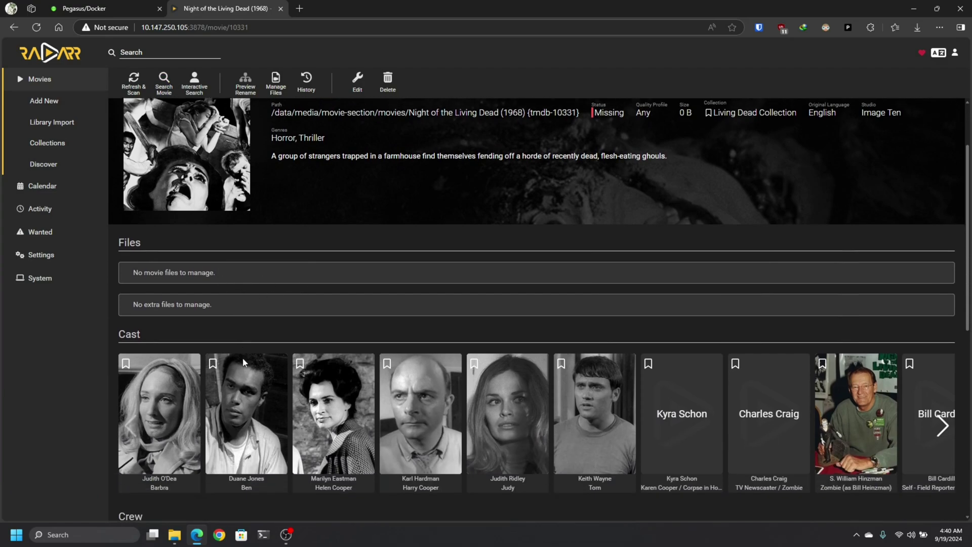
scroll(245, 308, up, 2)
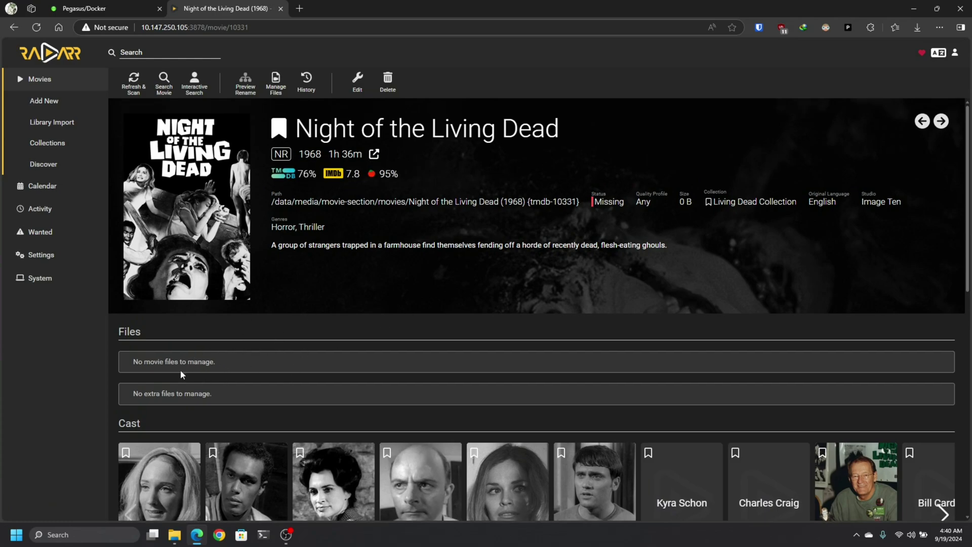
click(49, 256)
click(59, 362)
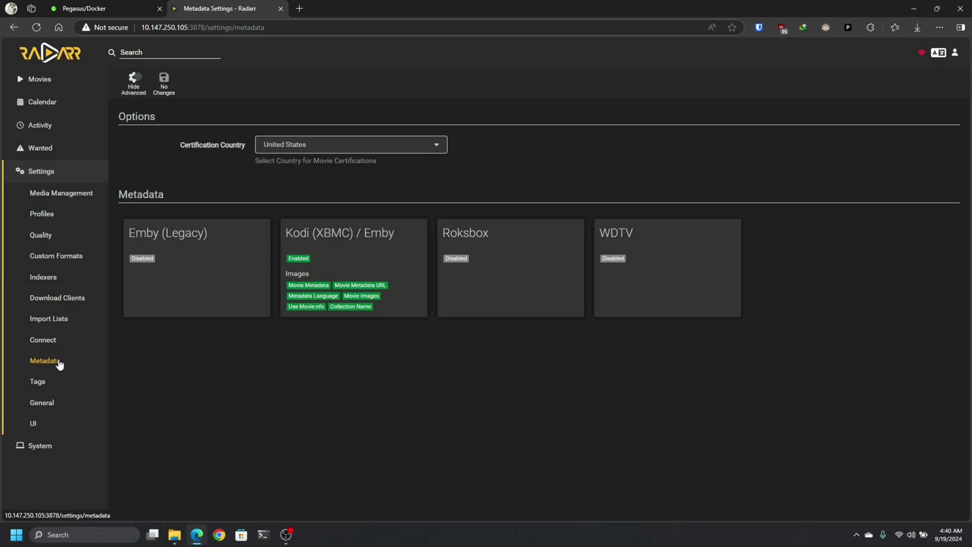
Open the plex-tut container's web interface from the Unraid Docker page, and close the blank browser tab.
click(300, 8)
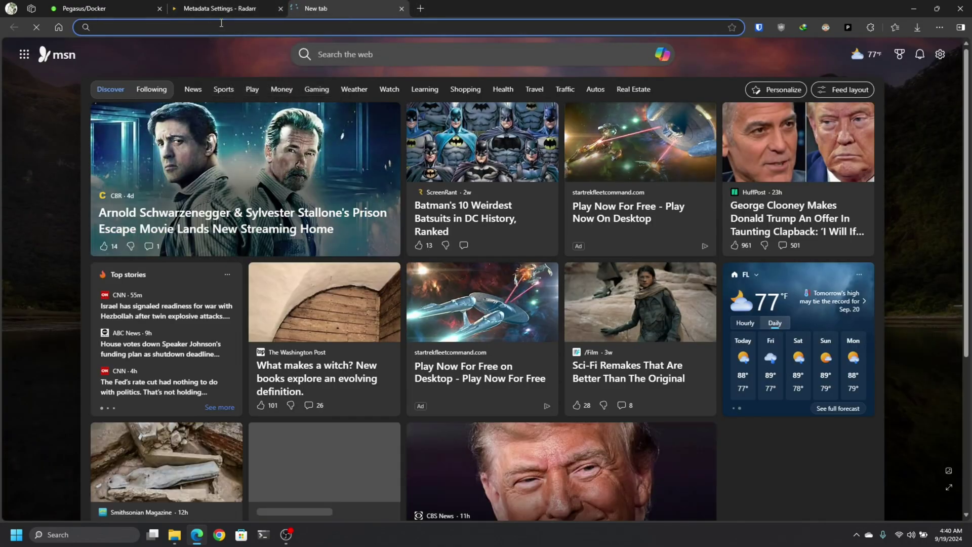
click(127, 9)
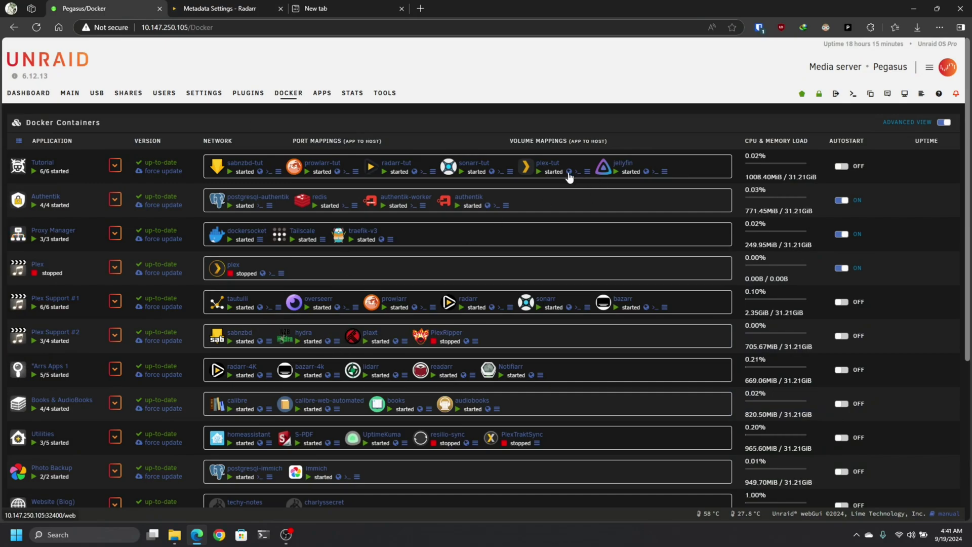
click(568, 172)
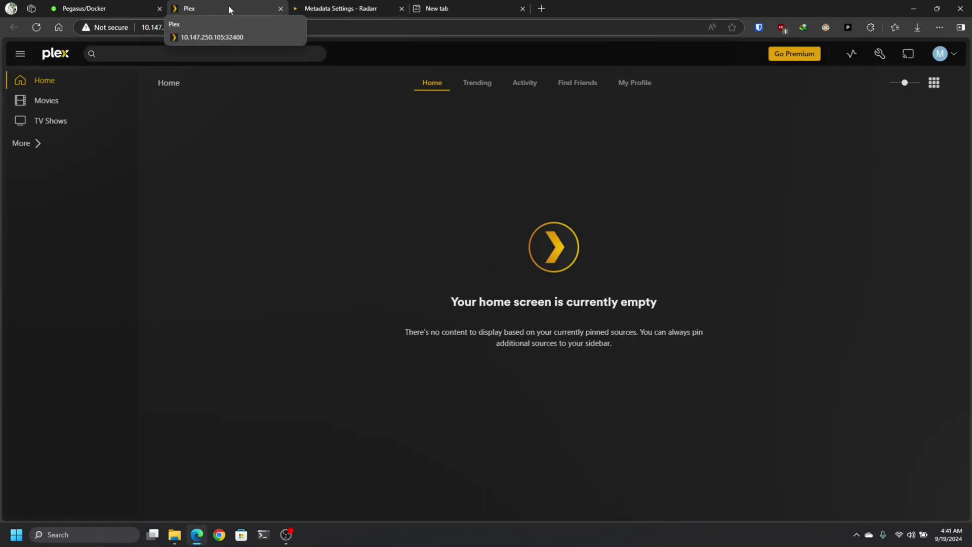
drag(227, 7, 478, 13)
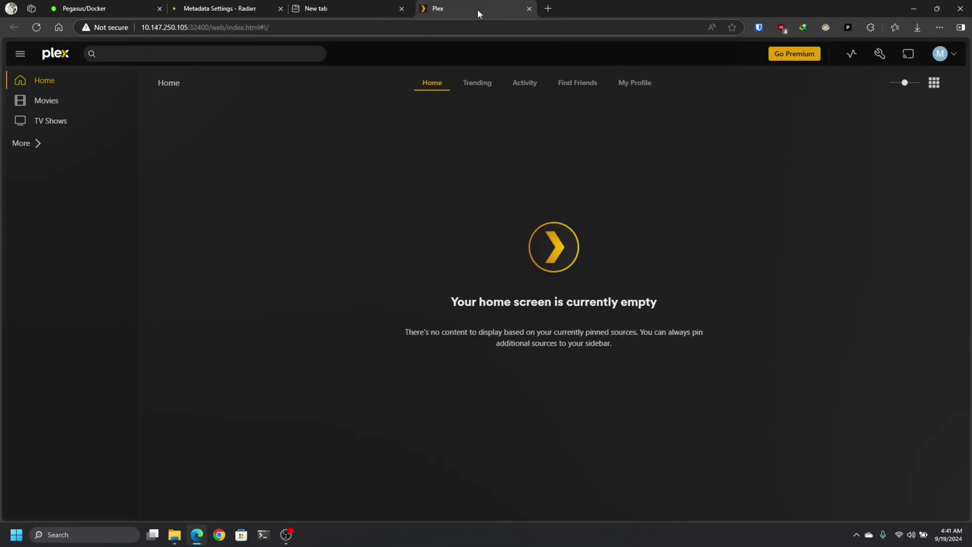
click(331, 8)
click(402, 8)
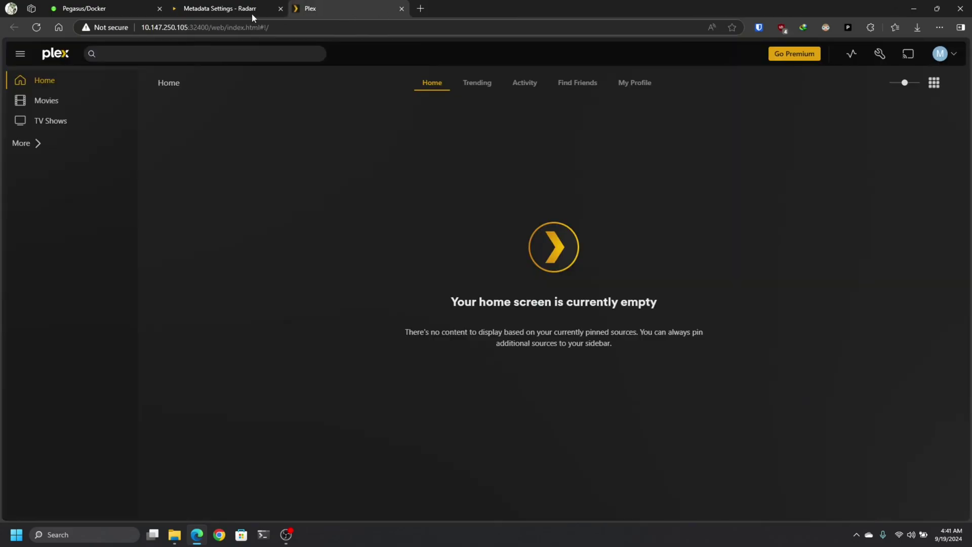
Return to Radarr, open its Connect settings, and start a new Plex Media Server connection.
click(252, 14)
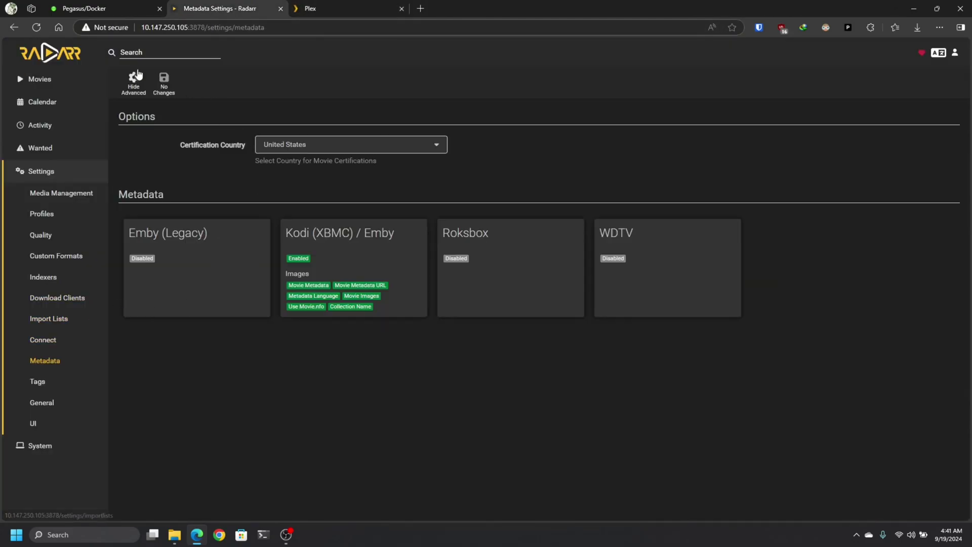
click(46, 55)
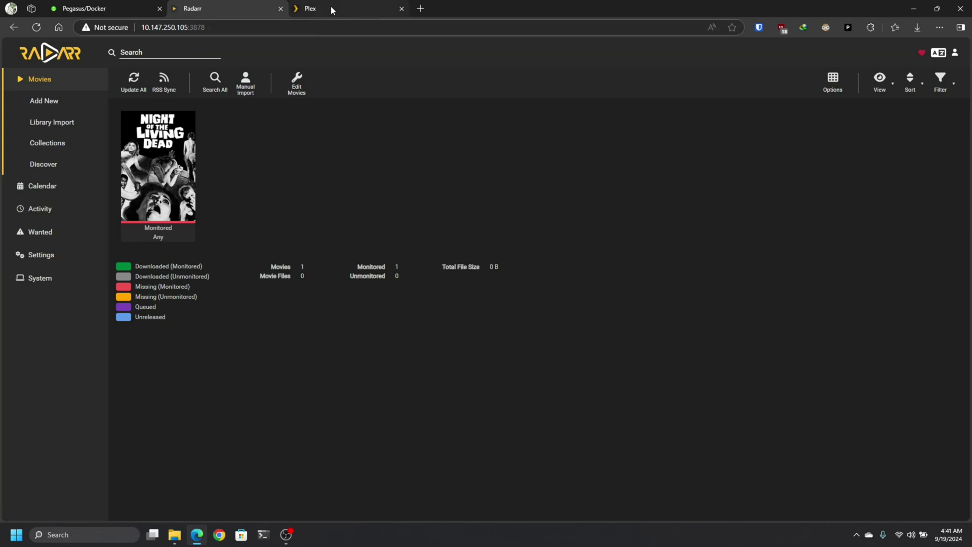
mouse_move(337, 9)
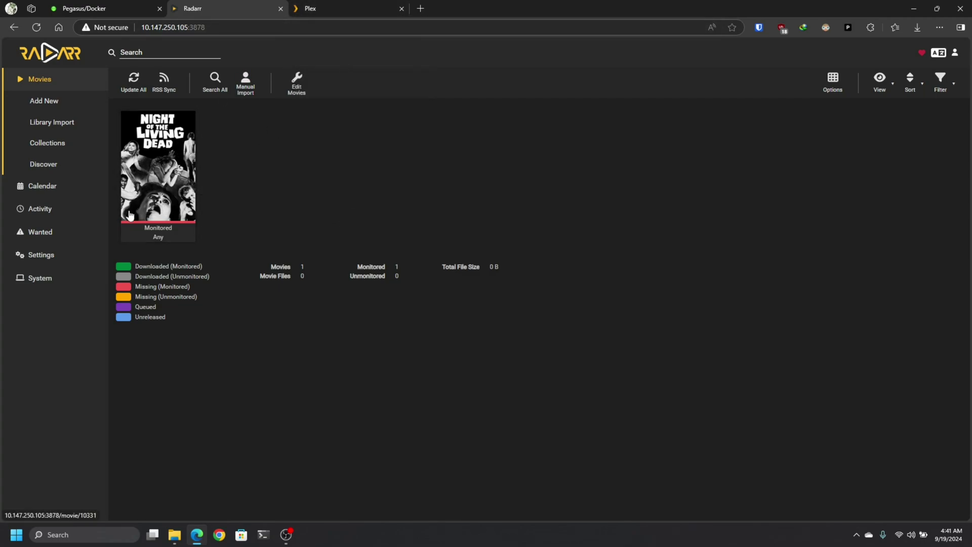
click(37, 255)
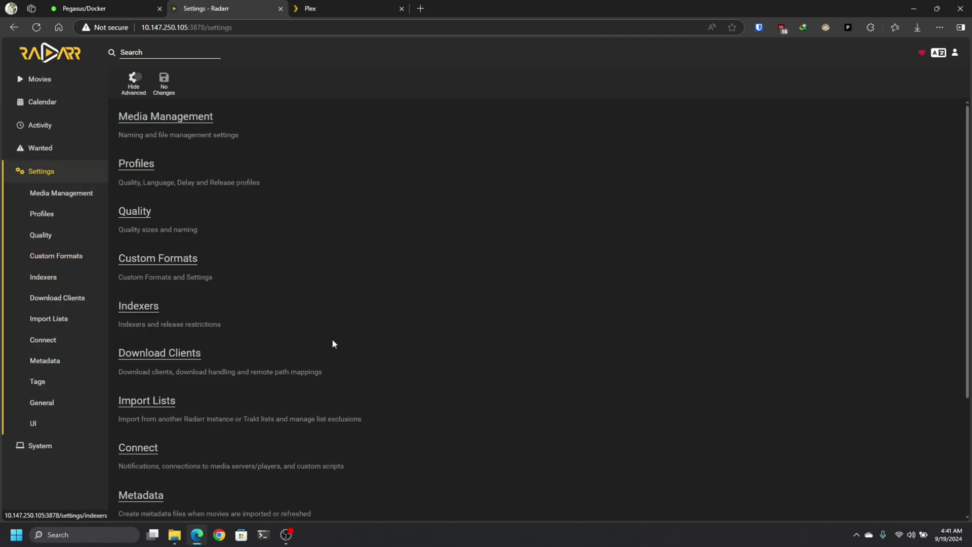
scroll(334, 364, down, 3)
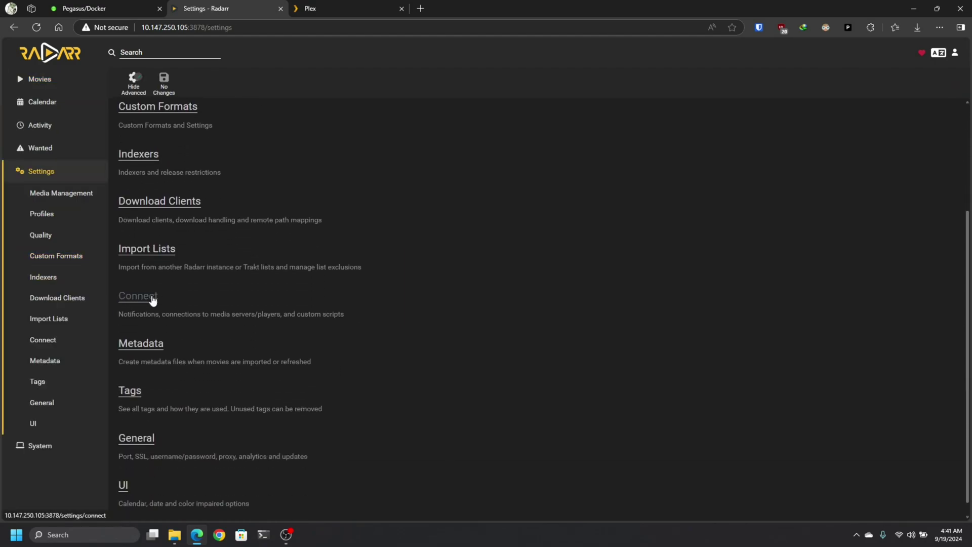
click(151, 297)
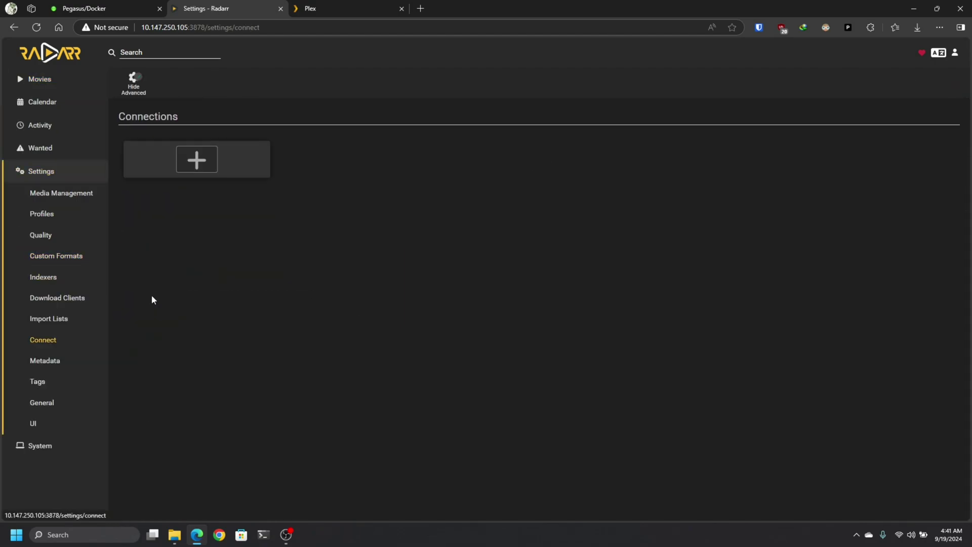
click(197, 161)
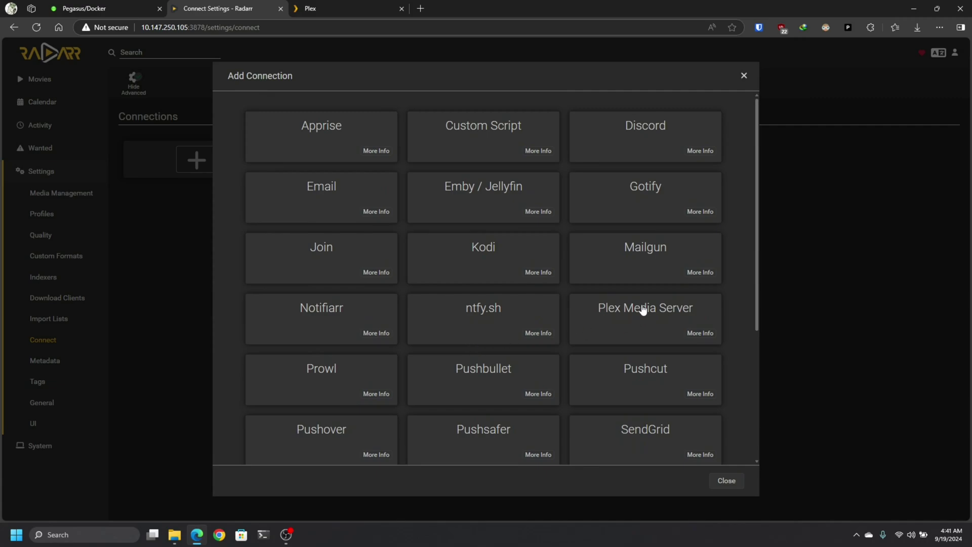
click(643, 310)
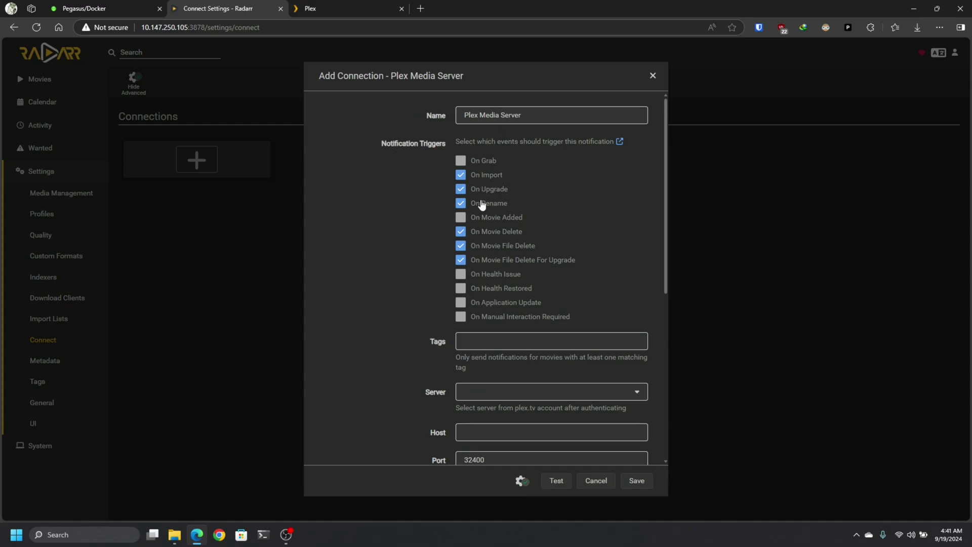
Set the Plex Media Server connection's host to 10.147.250.105 and test the connection.
scroll(378, 290, down, 3)
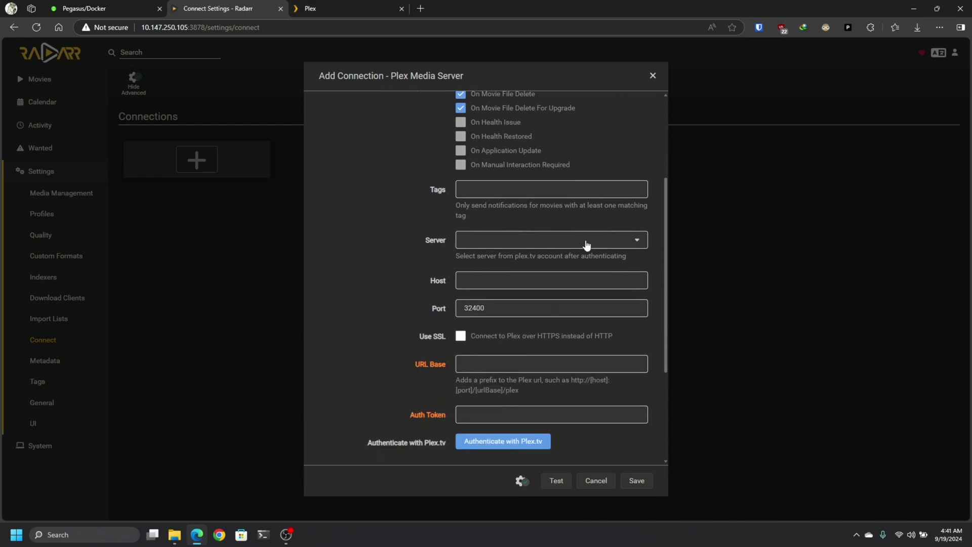
click(586, 245)
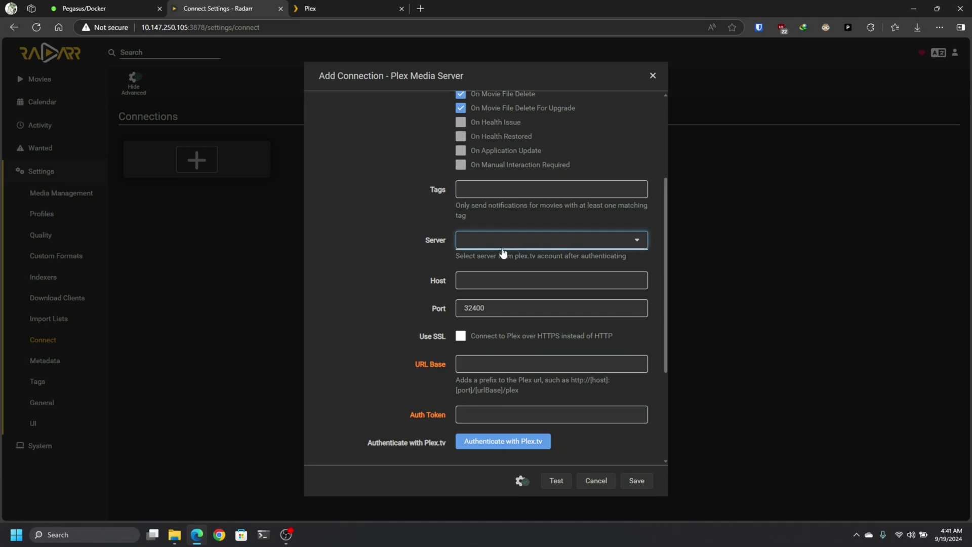
click(385, 281)
click(647, 247)
click(493, 278)
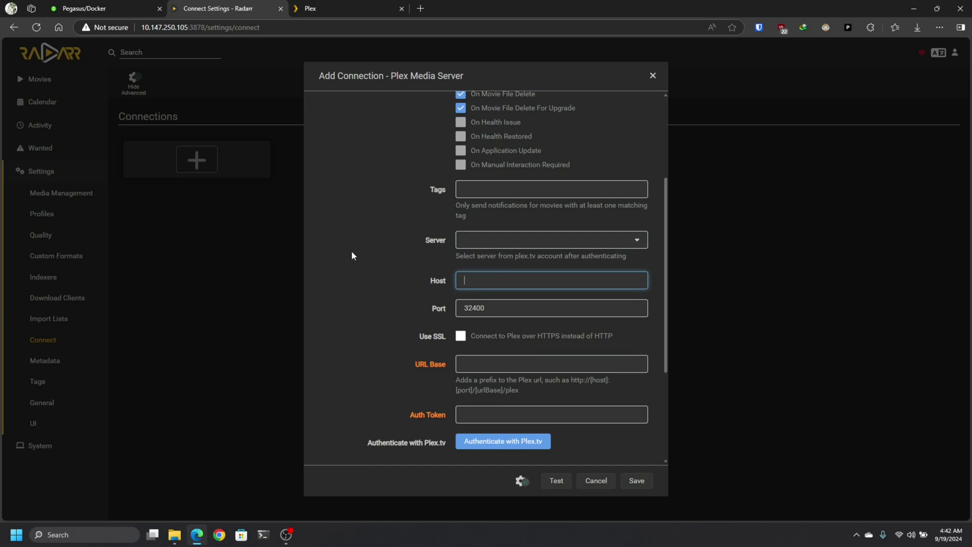
text(10.147.250.105)
click(555, 481)
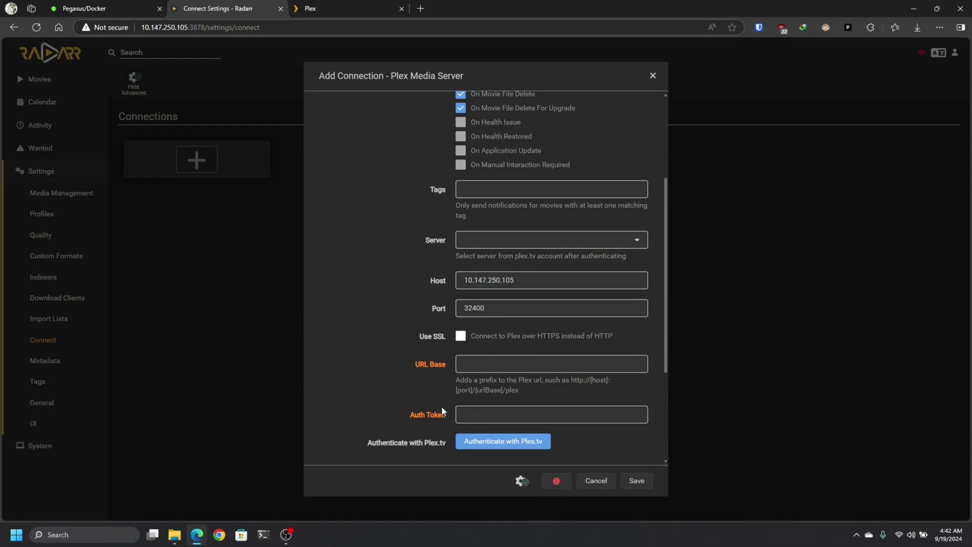
Authenticate the connection with Plex.tv by signing Radarr in to the Plex account.
scroll(442, 412, down, 2)
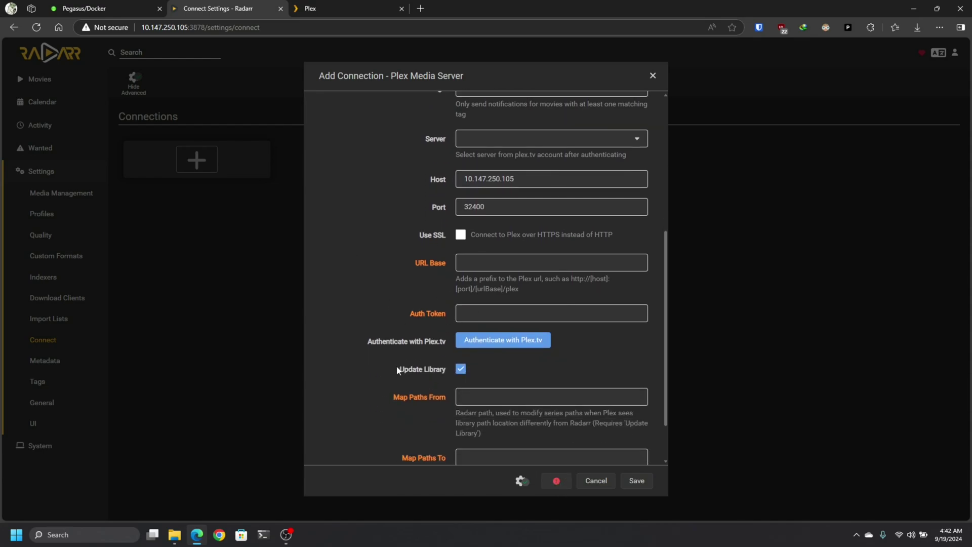
scroll(395, 292, up, 2)
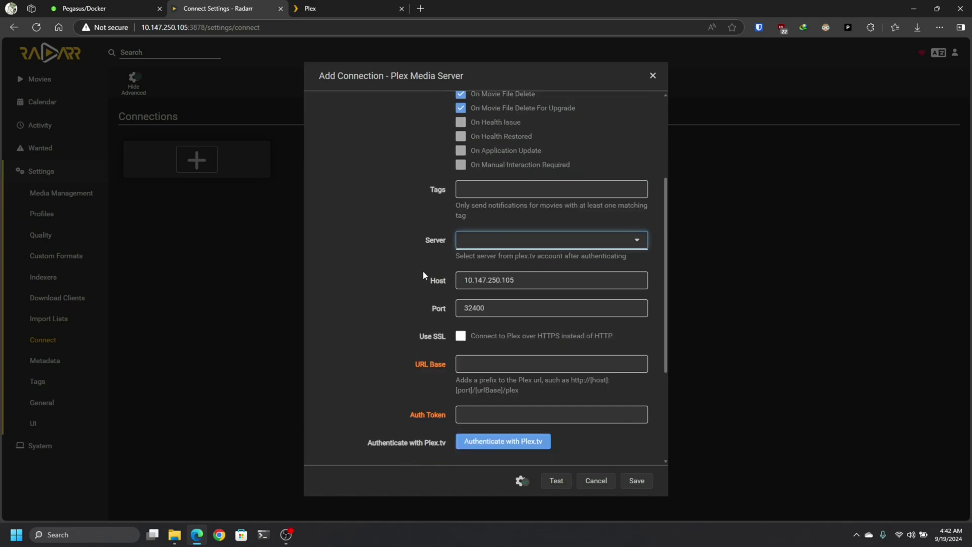
scroll(420, 280, down, 1)
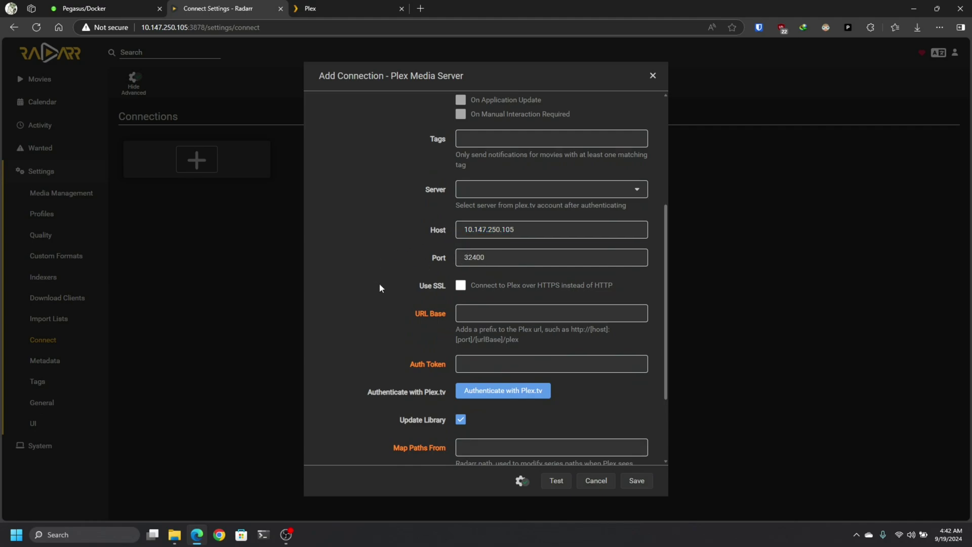
scroll(391, 306, down, 2)
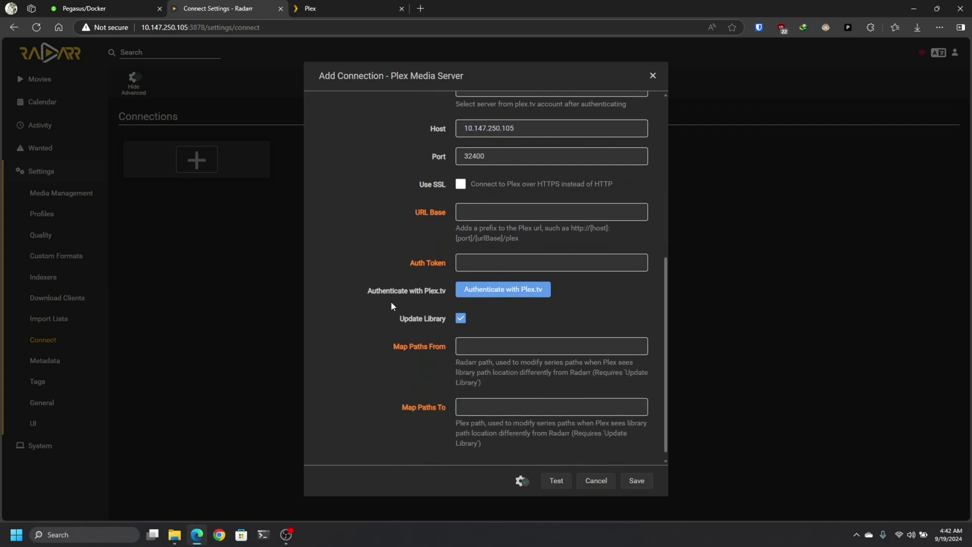
click(506, 291)
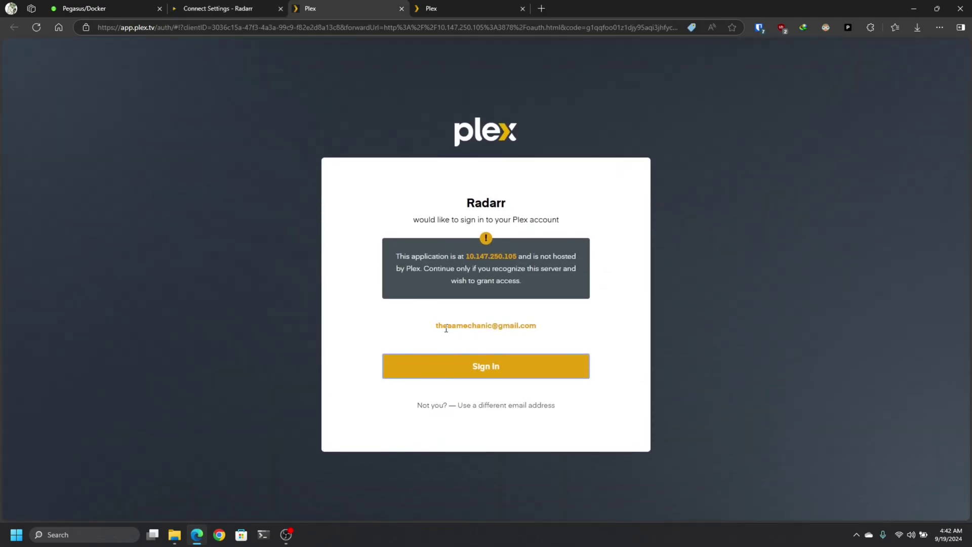
click(480, 366)
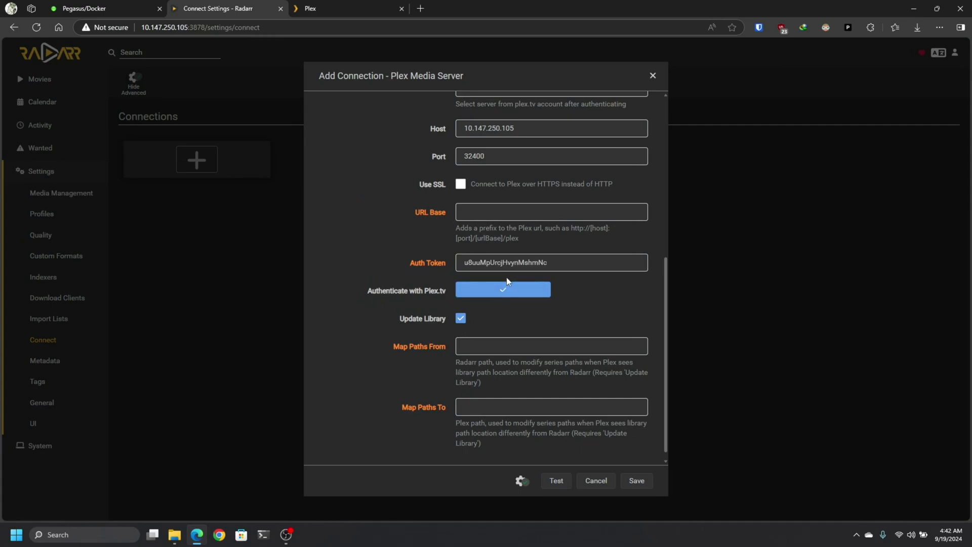
Choose the local YouTube-Plex (10.147.250.105) server for the Plex connection, test it, and save it.
scroll(508, 285, up, 3)
click(637, 240)
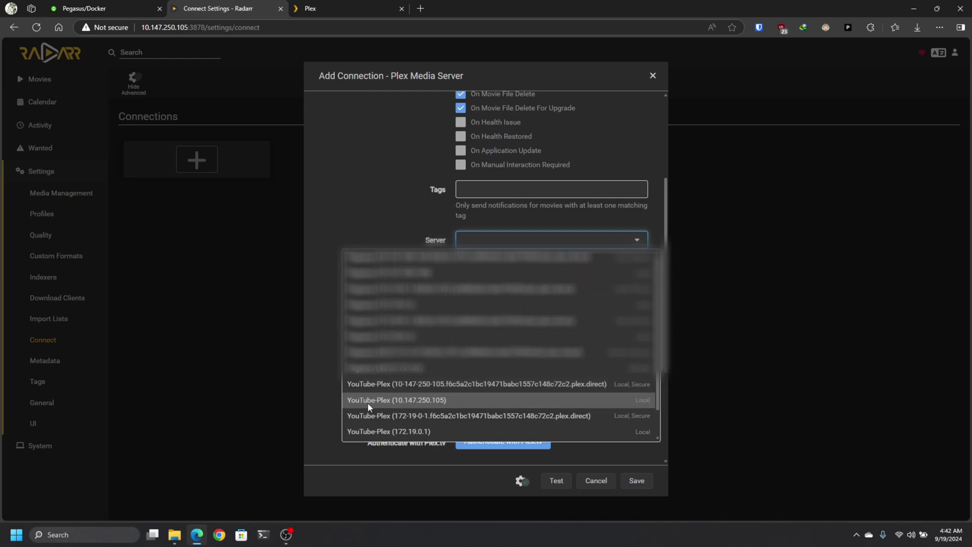
click(421, 400)
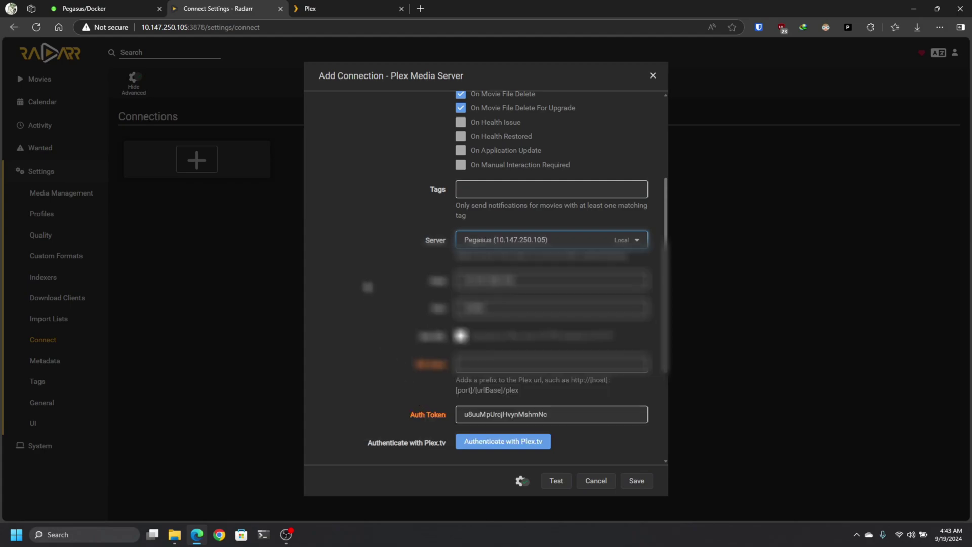
scroll(410, 291, down, 1)
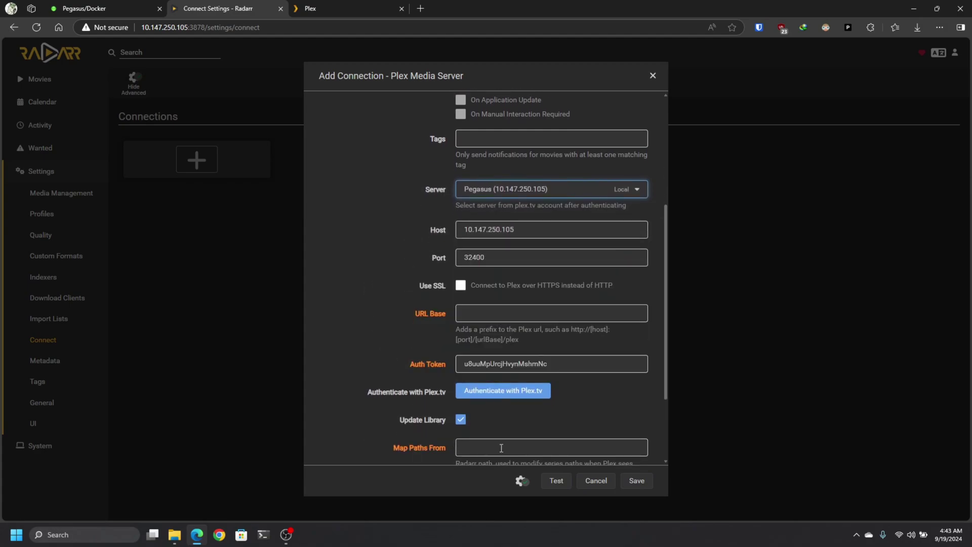
click(553, 483)
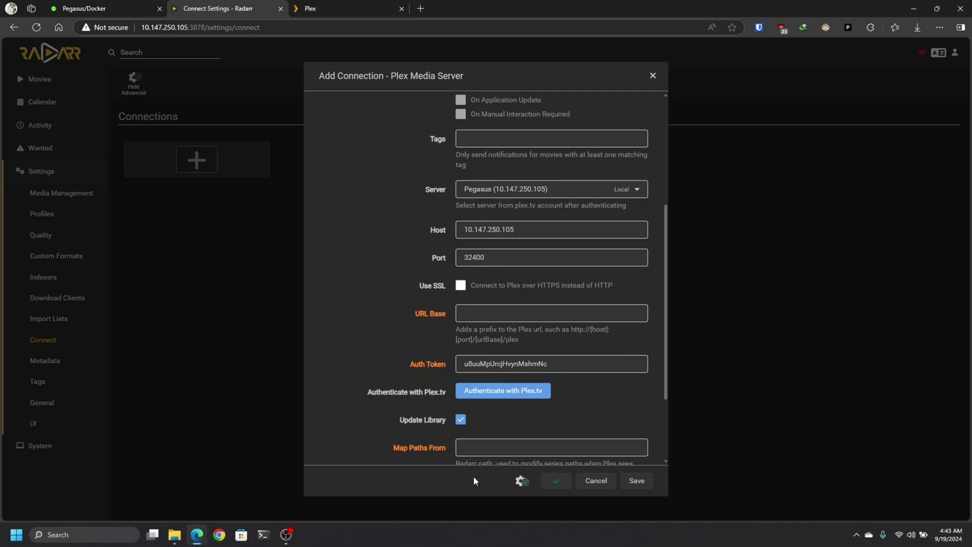
click(637, 481)
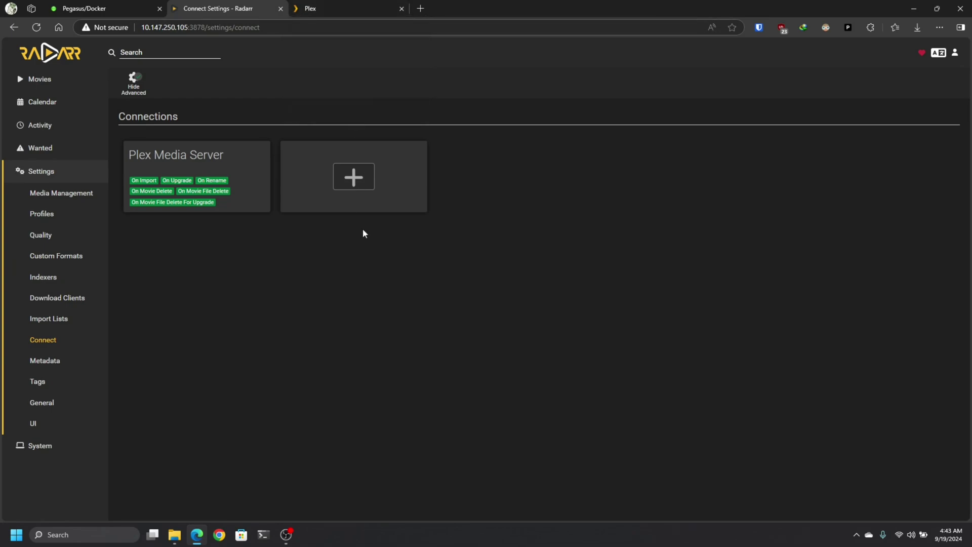
Open the jellyfin container's web interface from the Unraid Docker page, and rearrange the Jellyfin and Plex browser tabs.
click(138, 8)
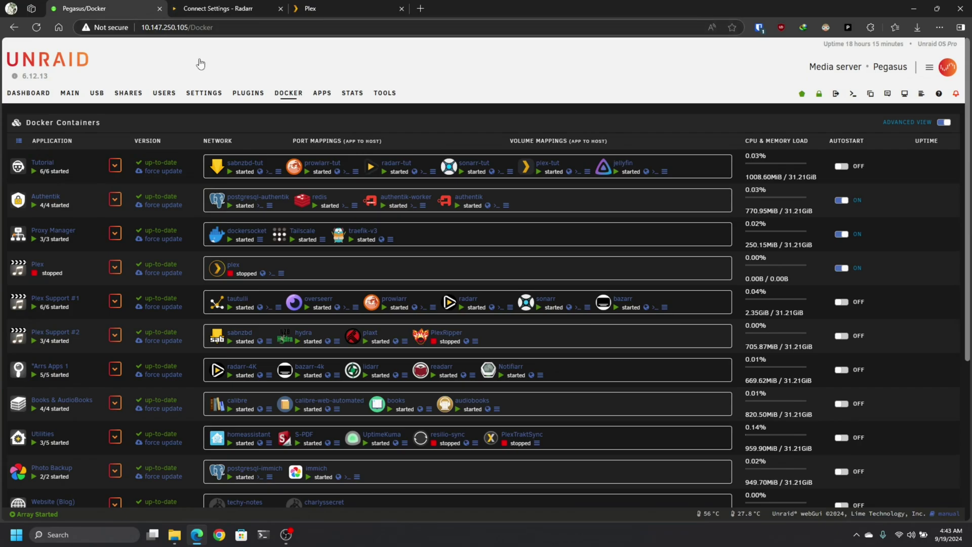
click(646, 171)
drag(235, 5, 326, 10)
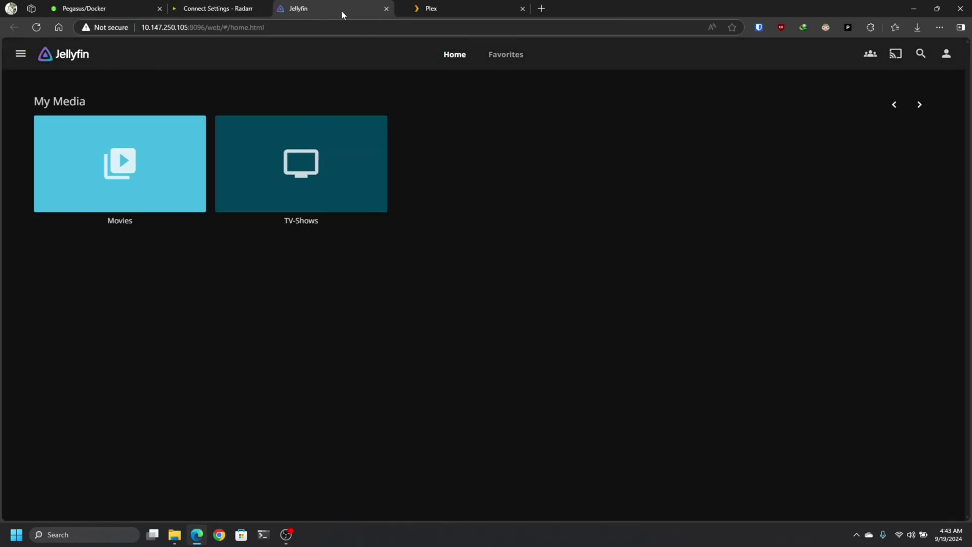
drag(449, 10, 238, 9)
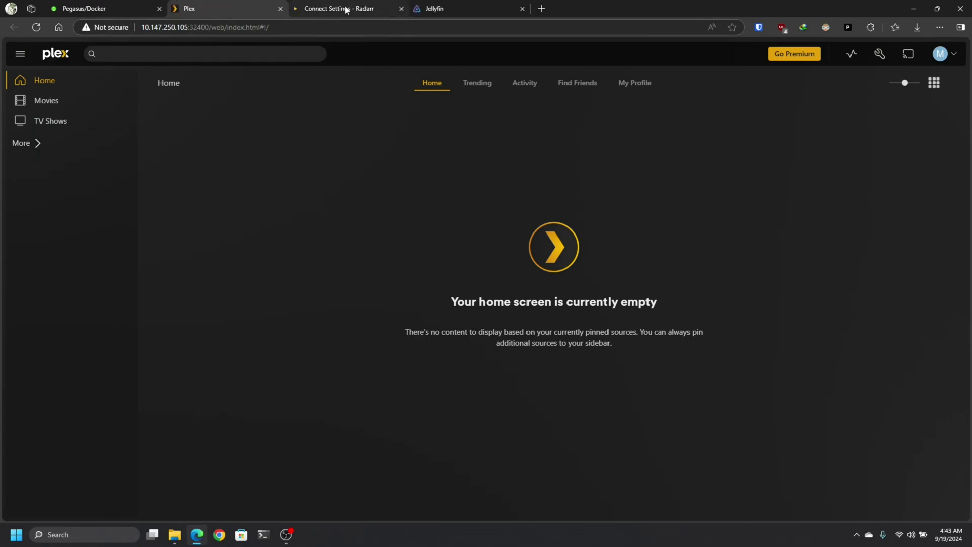
Move the Radarr browser tab ahead of Plex and start adding an Emby / Jellyfin connection.
drag(346, 9, 243, 8)
click(368, 178)
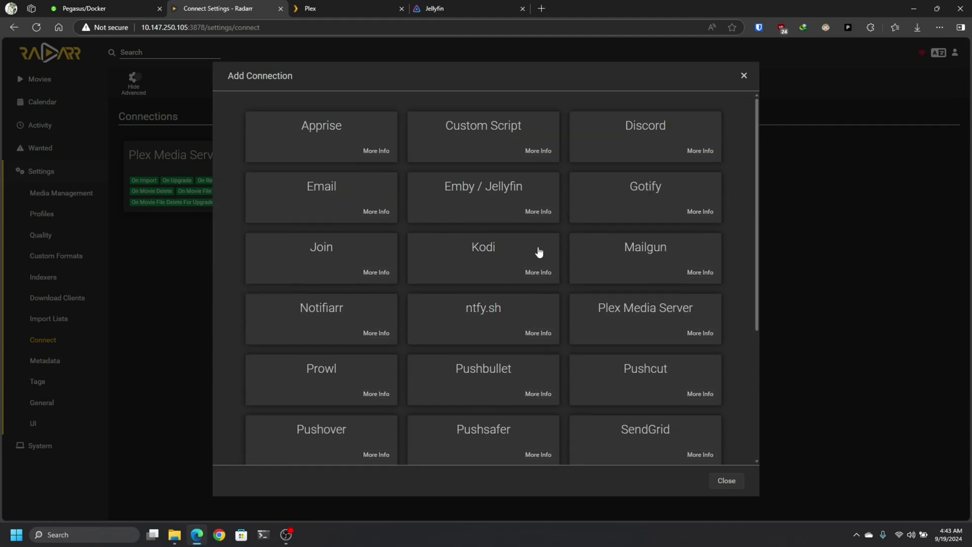
scroll(539, 252, down, 1)
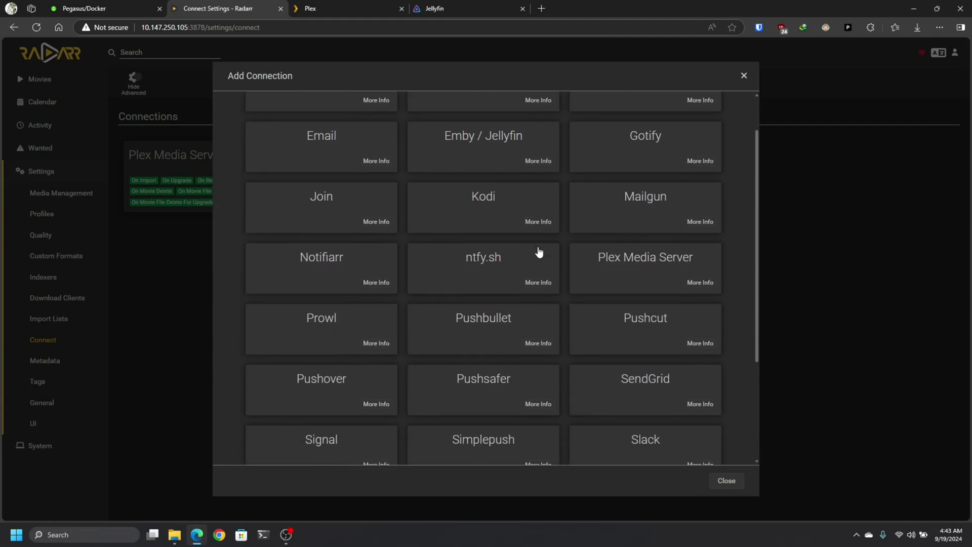
scroll(490, 144, up, 1)
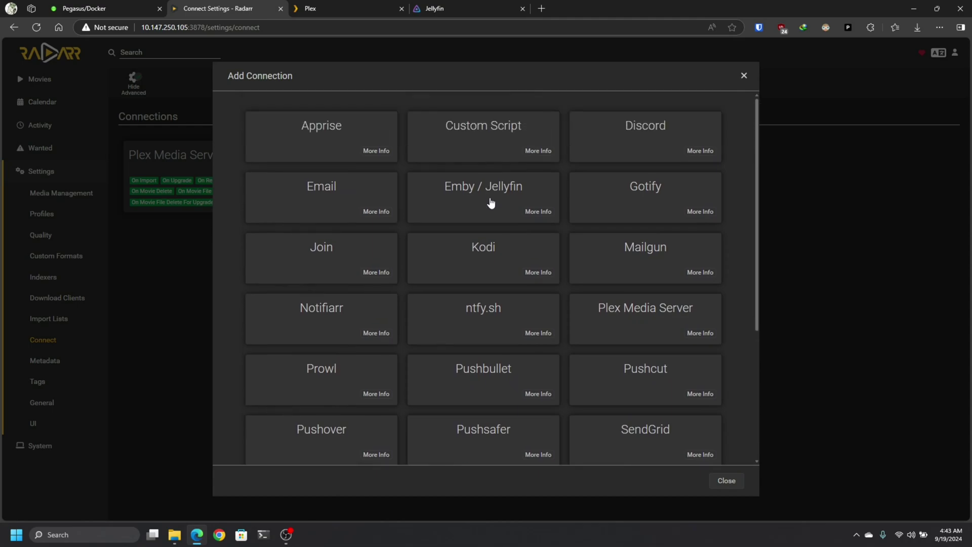
click(490, 203)
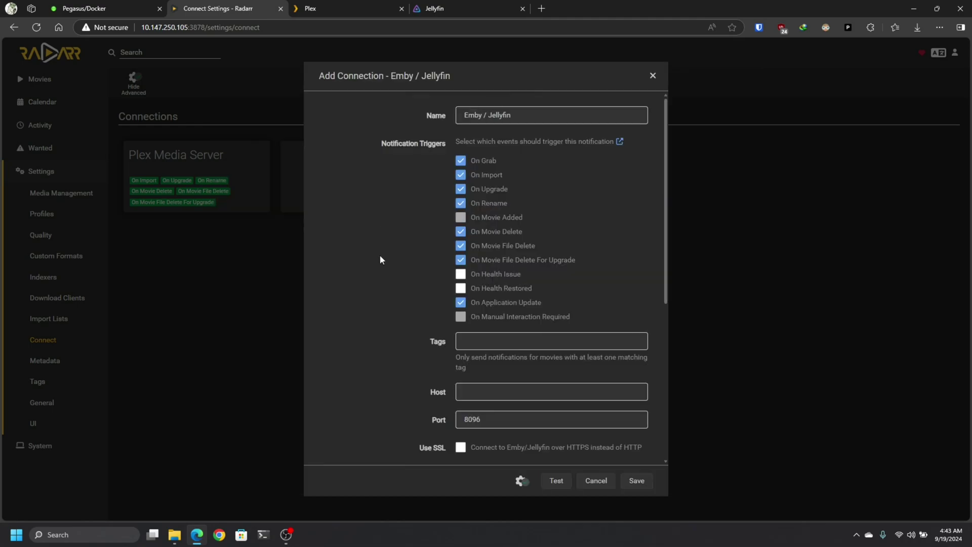
Set the Emby / Jellyfin connection's host to 10.147.250.105.
scroll(404, 289, down, 4)
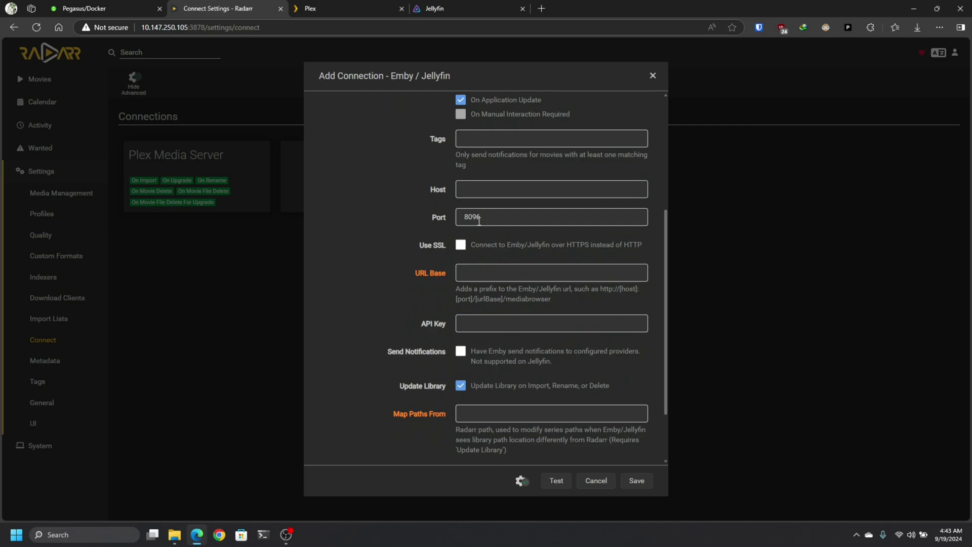
click(477, 195)
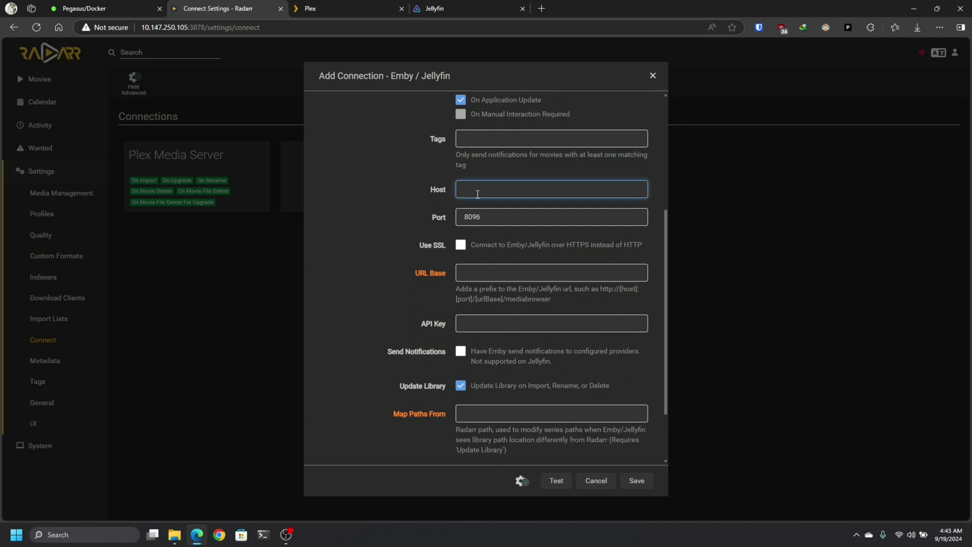
text(10.147.250.105)
click(397, 210)
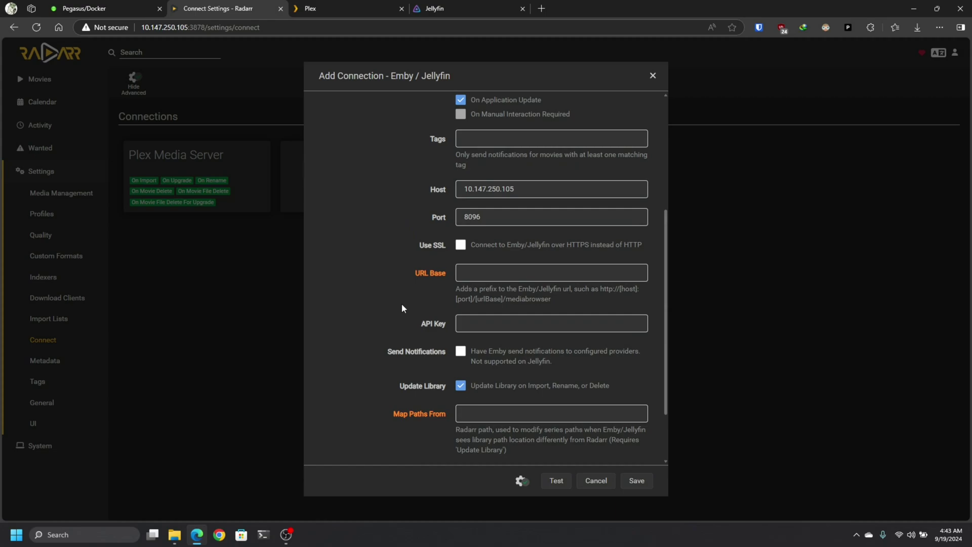
scroll(402, 302, down, 1)
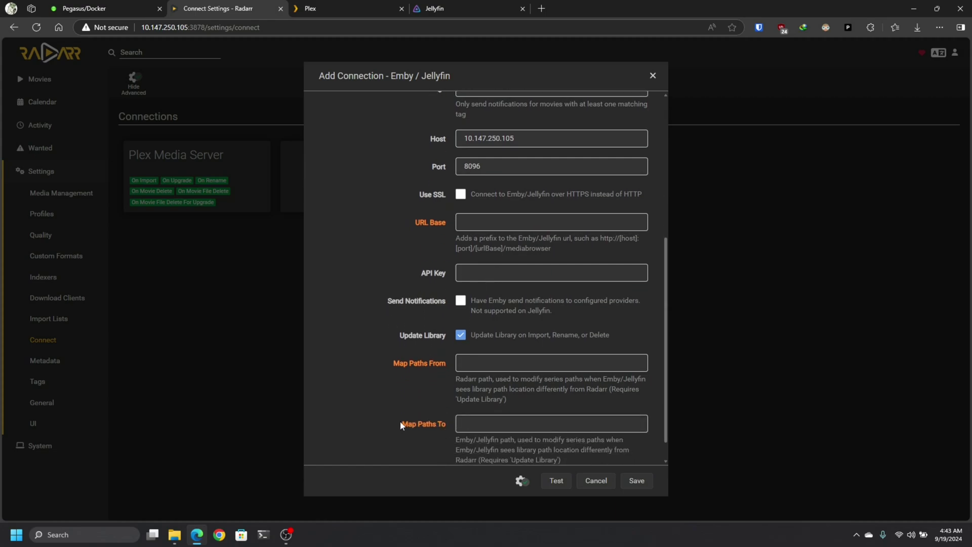
Switch to Jellyfin and open its administration dashboard from the user settings.
click(444, 10)
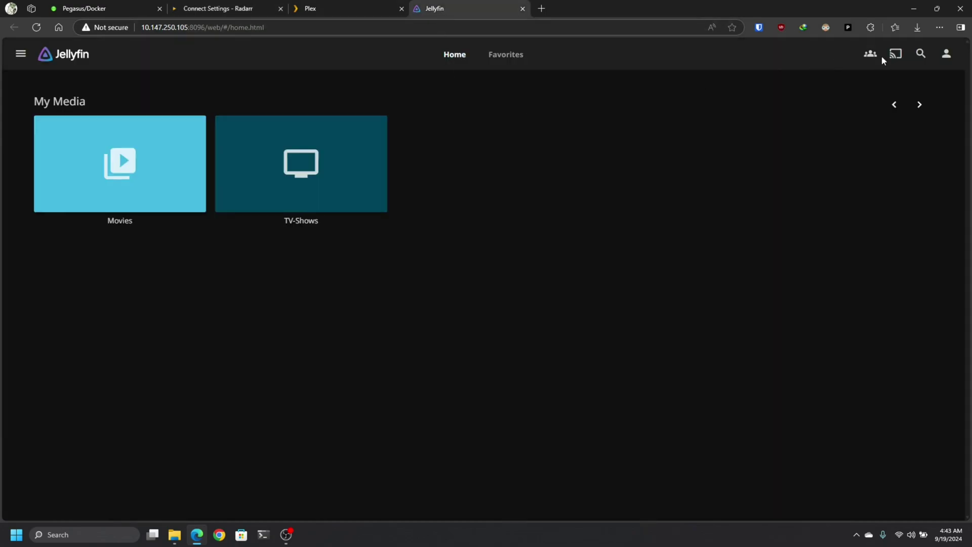
click(946, 54)
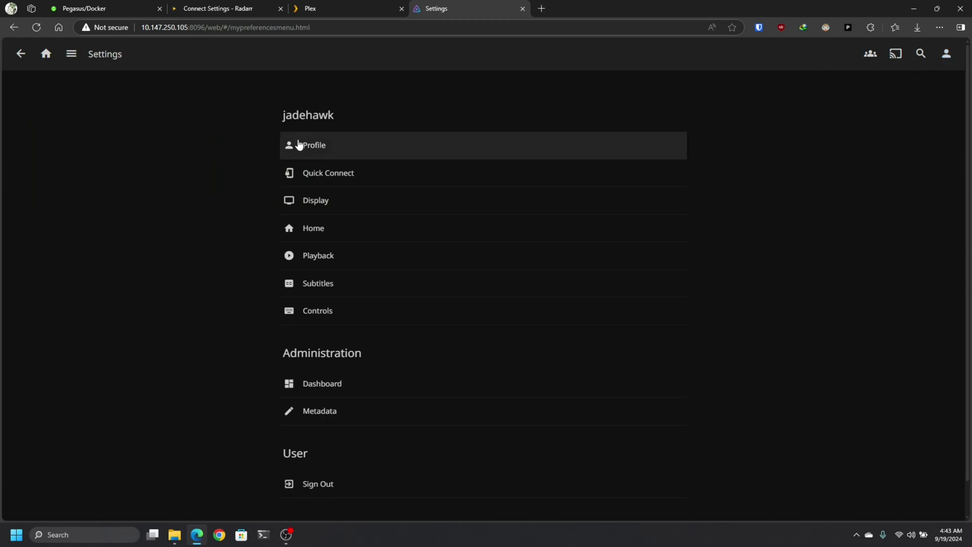
click(315, 151)
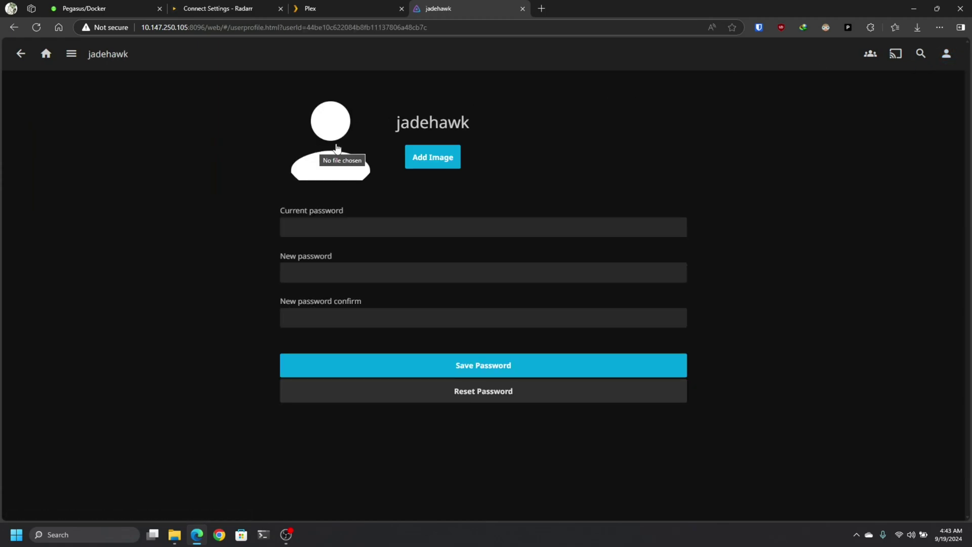
click(947, 54)
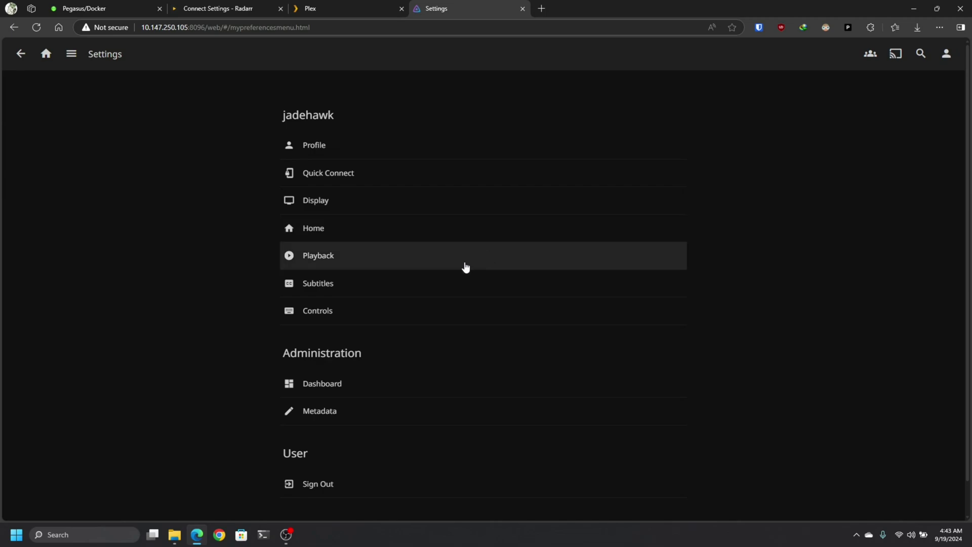
click(335, 366)
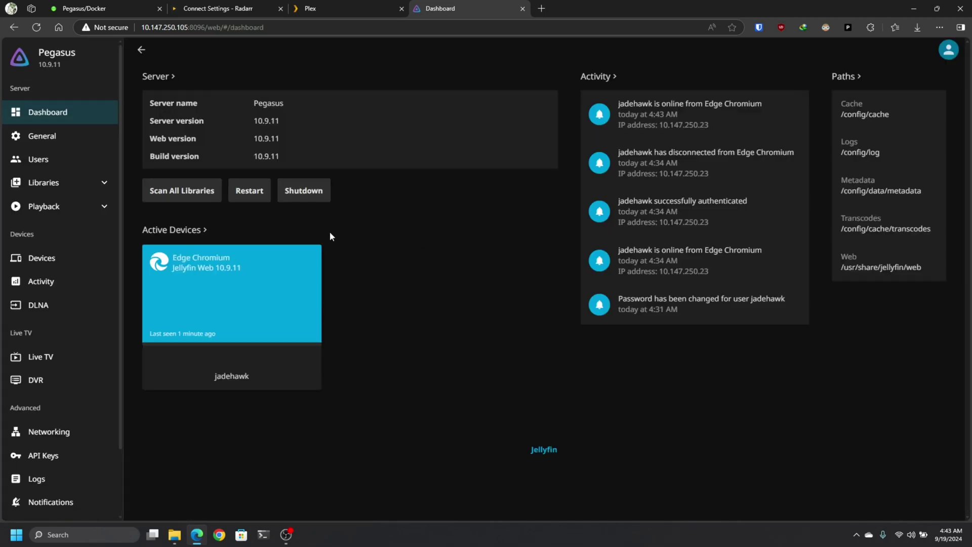
Look through Jellyfin's General server settings for an API key option.
click(51, 138)
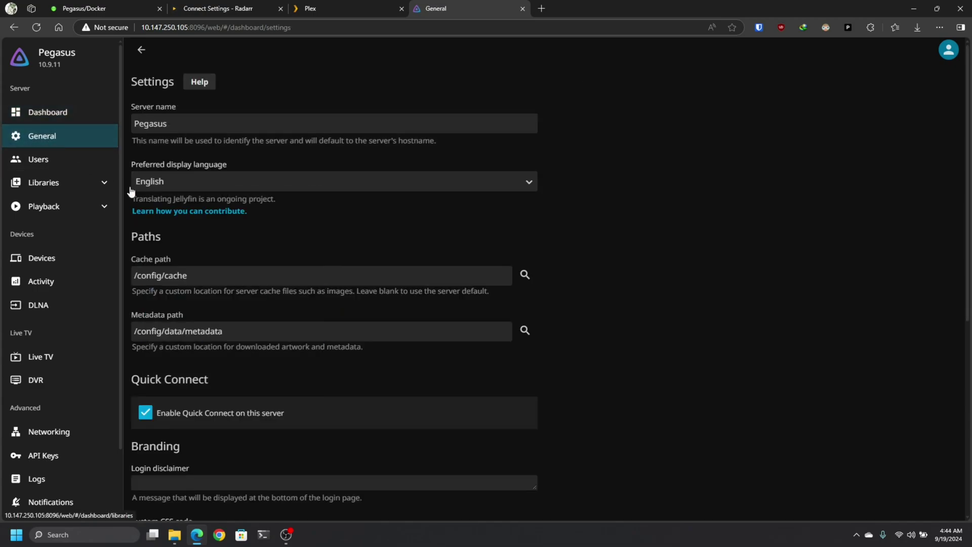
scroll(448, 358, down, 1)
scroll(448, 358, down, 6)
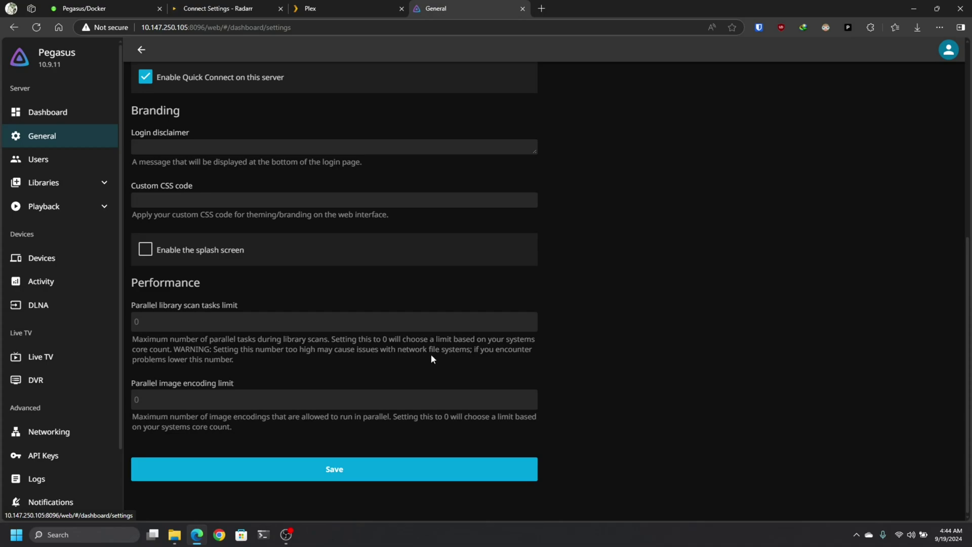
Create a new Jellyfin API key with the app name radarr.
click(49, 459)
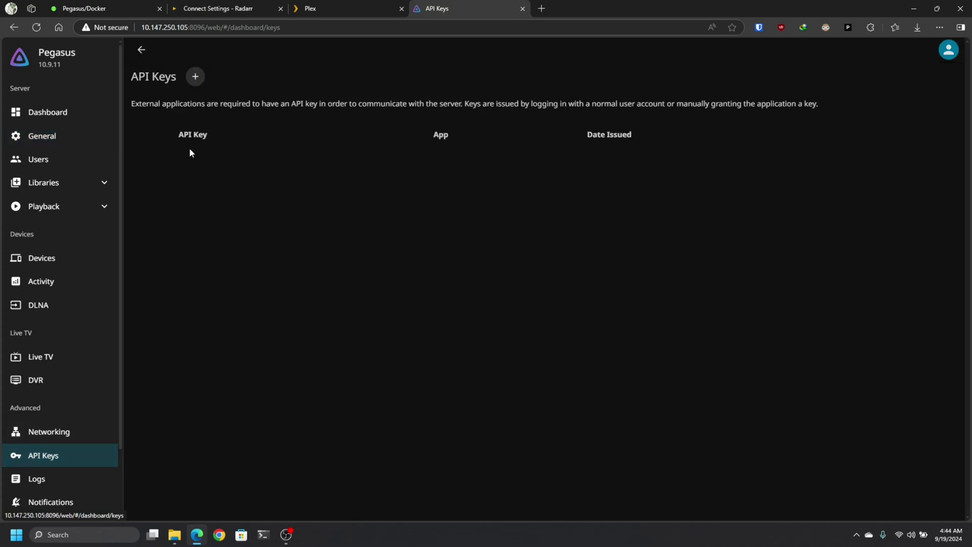
click(195, 77)
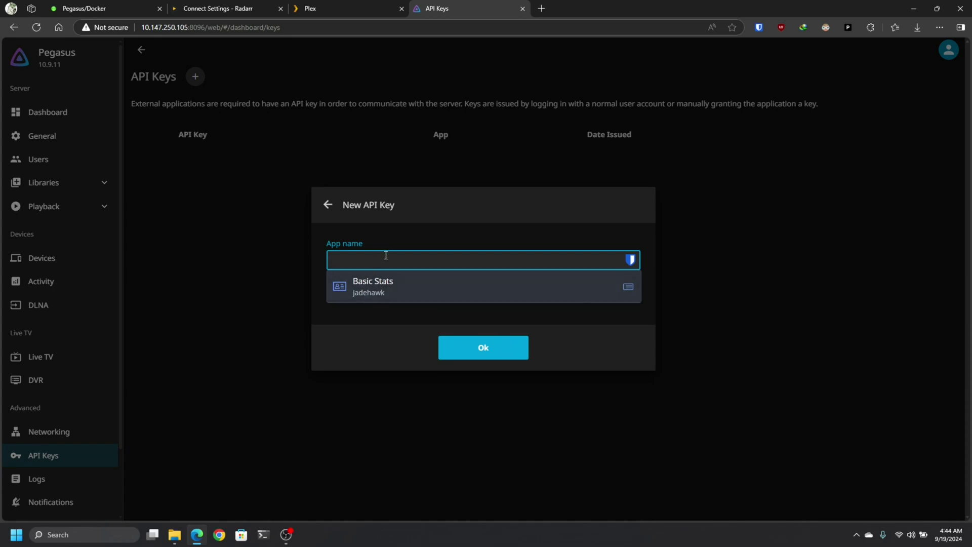
text(radarr)
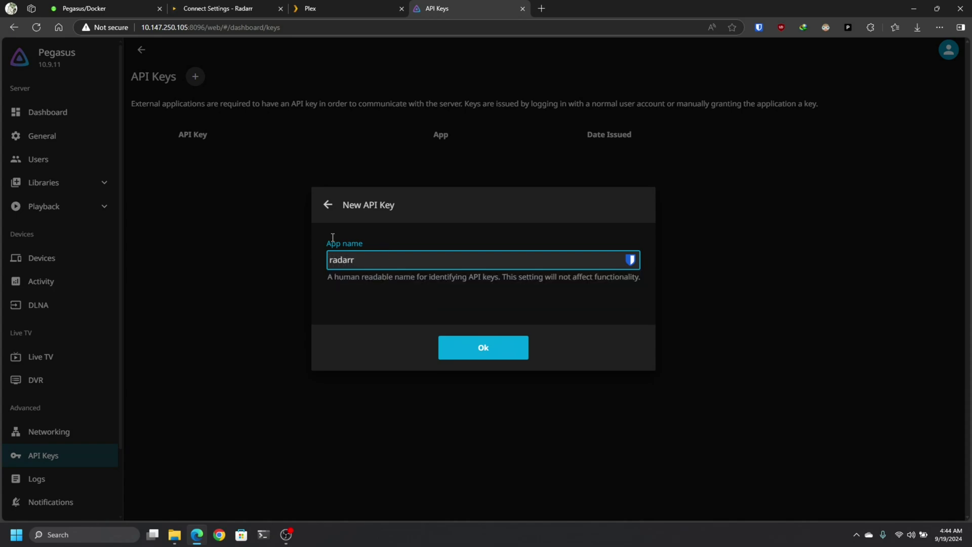
click(465, 347)
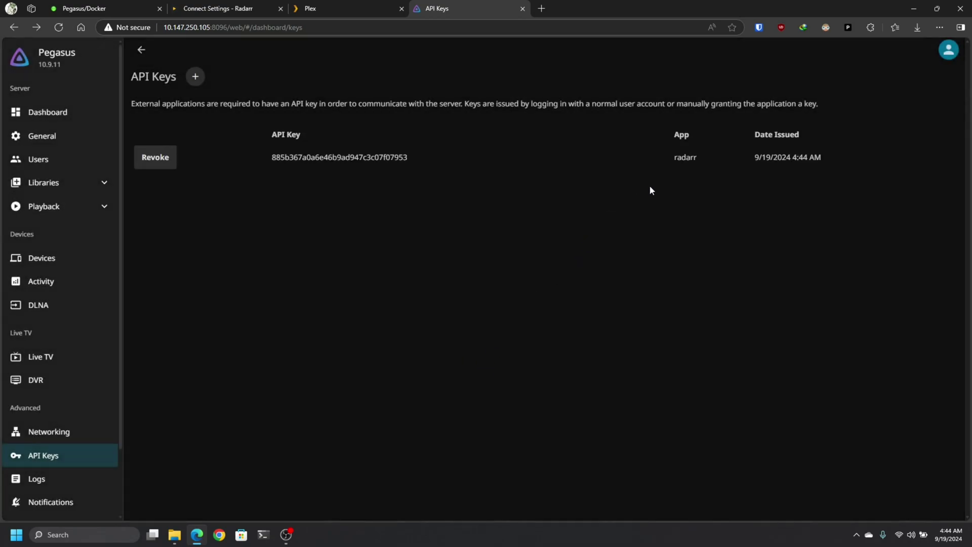
Copy the radarr API key in Jellyfin and return to the open Emby / Jellyfin connection in Radarr.
drag(432, 159, 270, 158)
click(290, 119)
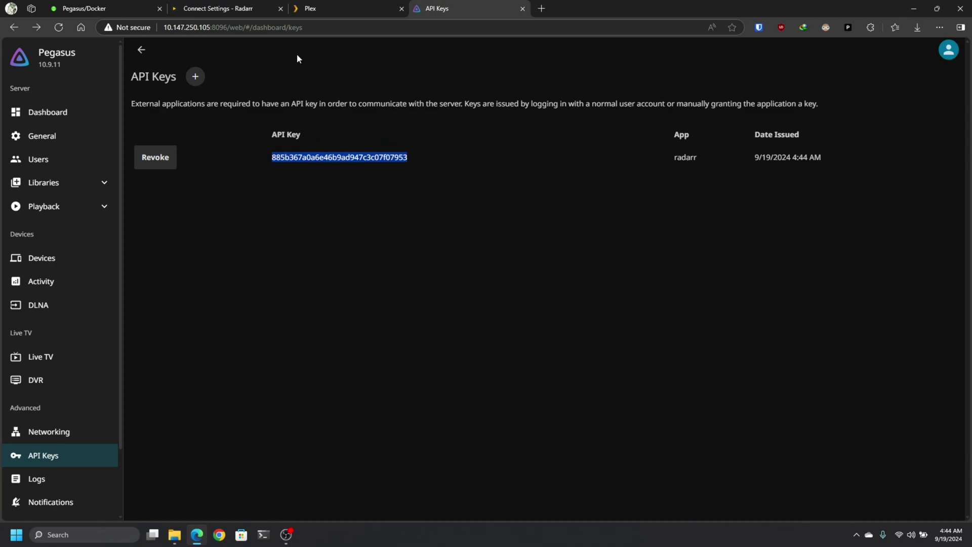
click(239, 7)
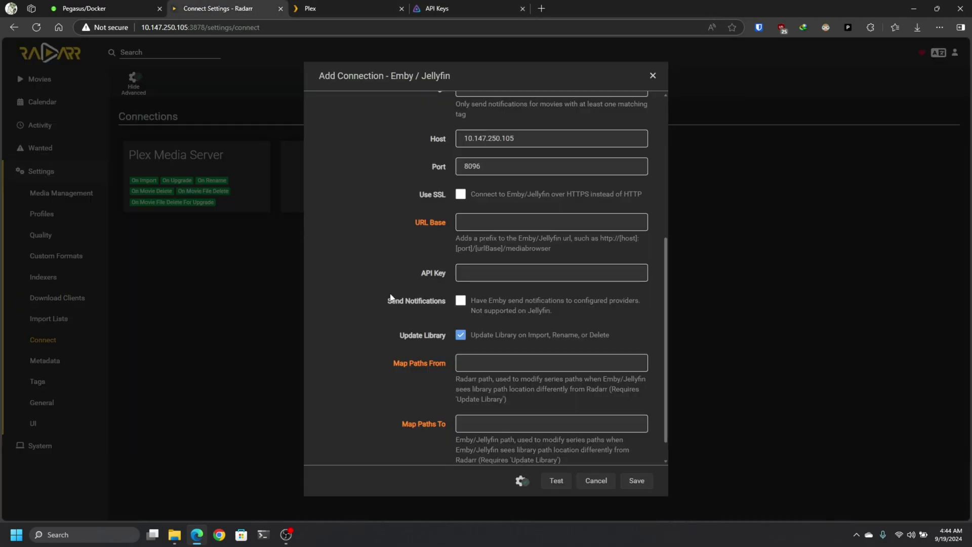
Paste the Jellyfin API key into the connection's API Key field, and save the connection after testing it.
click(495, 272)
right_click(496, 270)
click(530, 364)
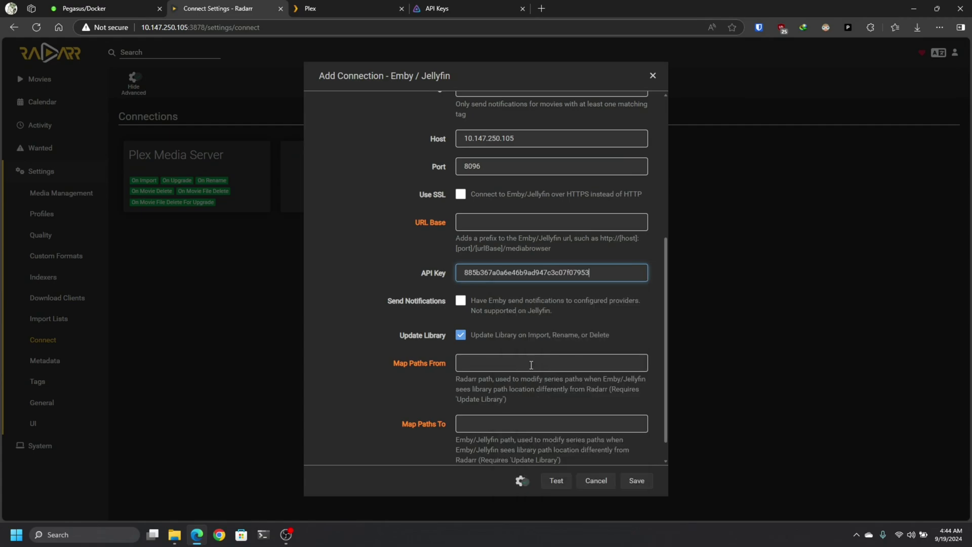
click(558, 488)
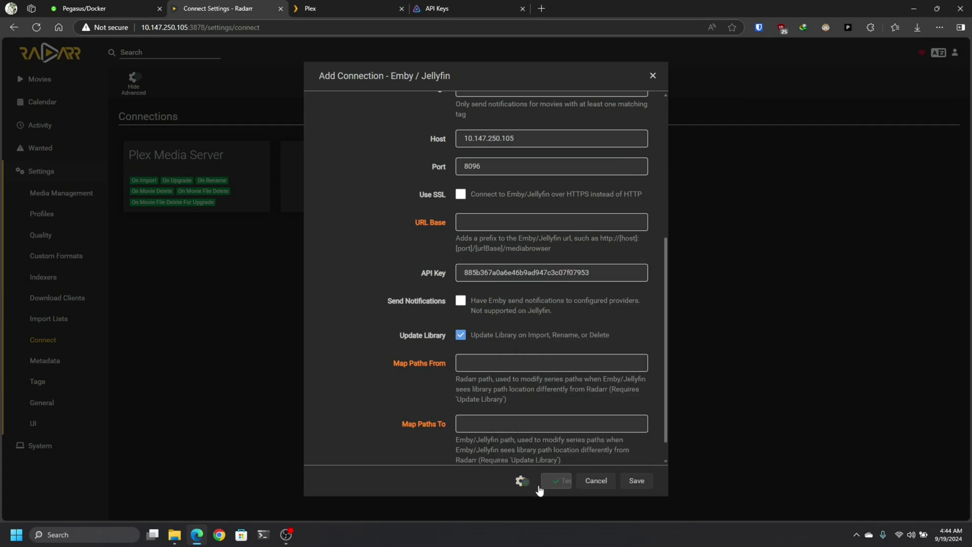
click(637, 481)
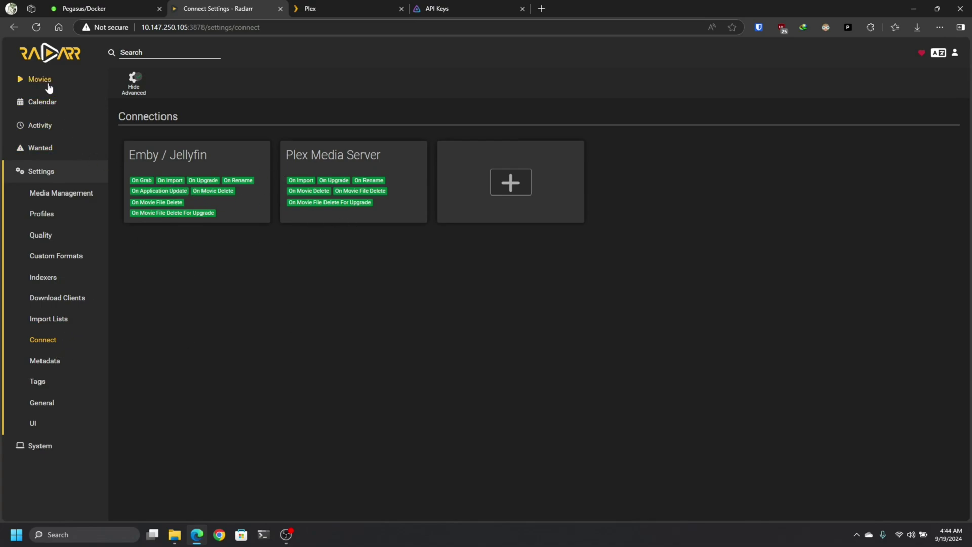
Open the sabnzbd-tut container's web interface from the Unraid Docker page and place its browser tab after Radarr's.
click(45, 61)
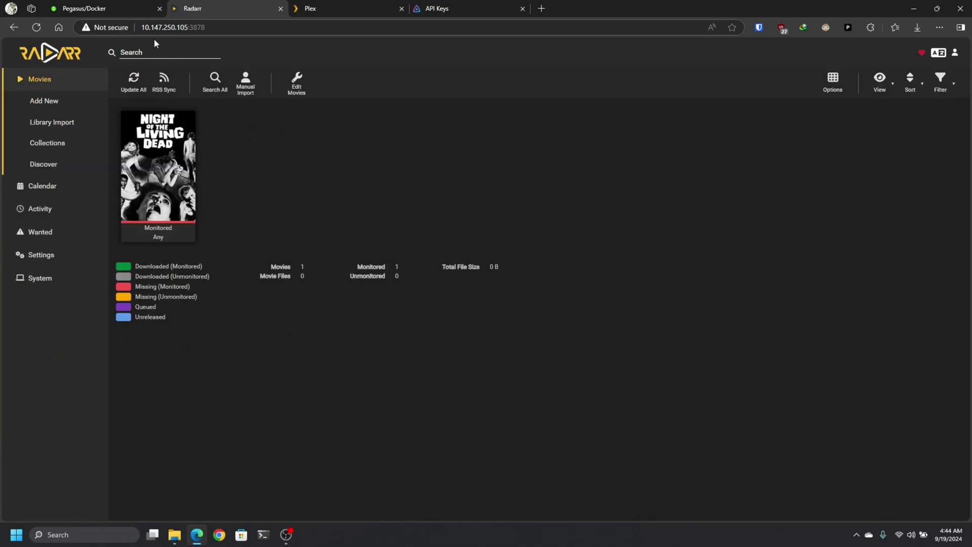
click(127, 9)
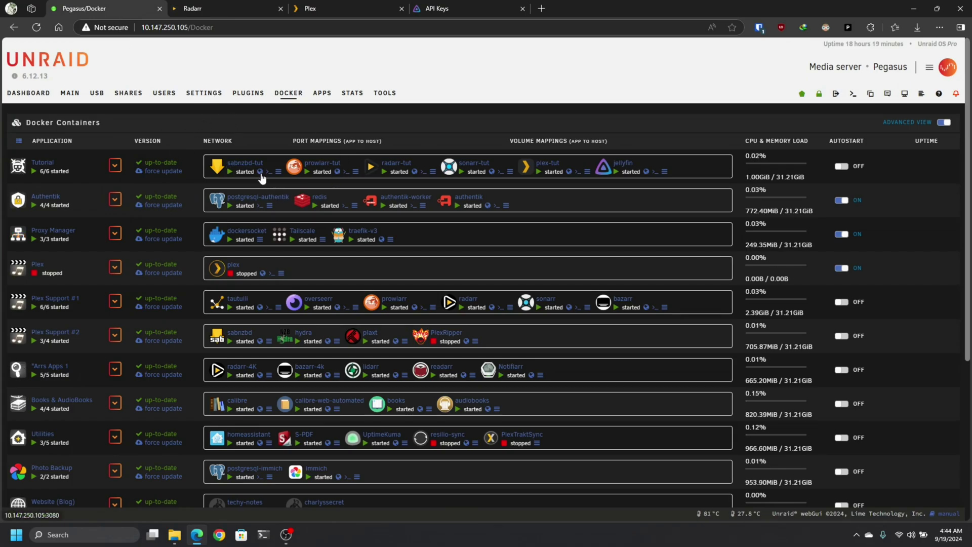
click(261, 172)
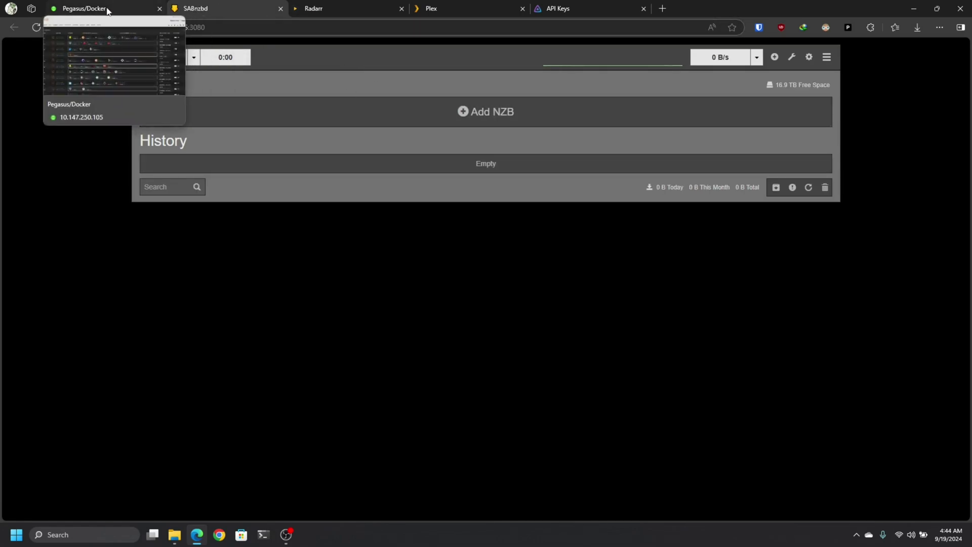
click(87, 8)
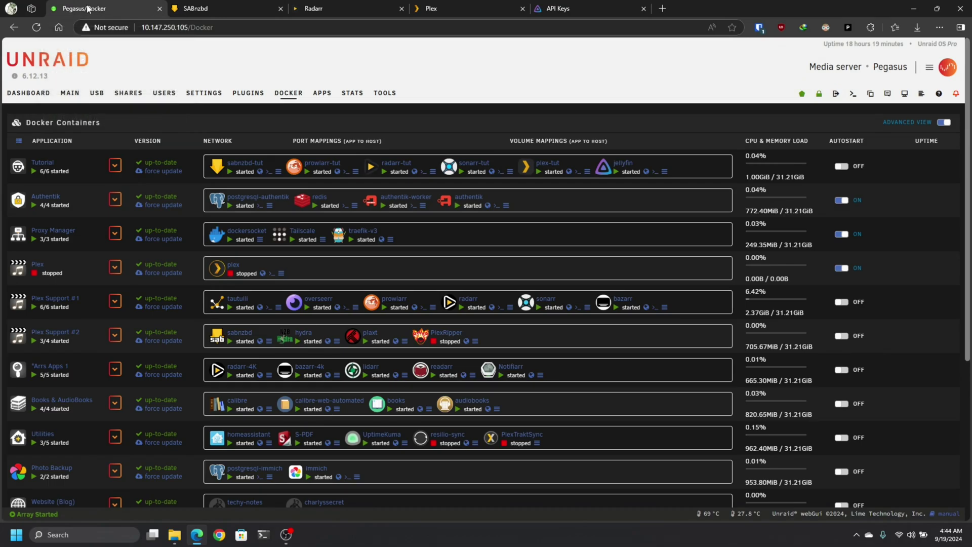
drag(224, 8, 325, 8)
Open Night of the Living Dead in Radarr and run an automatic search for the movie.
click(239, 6)
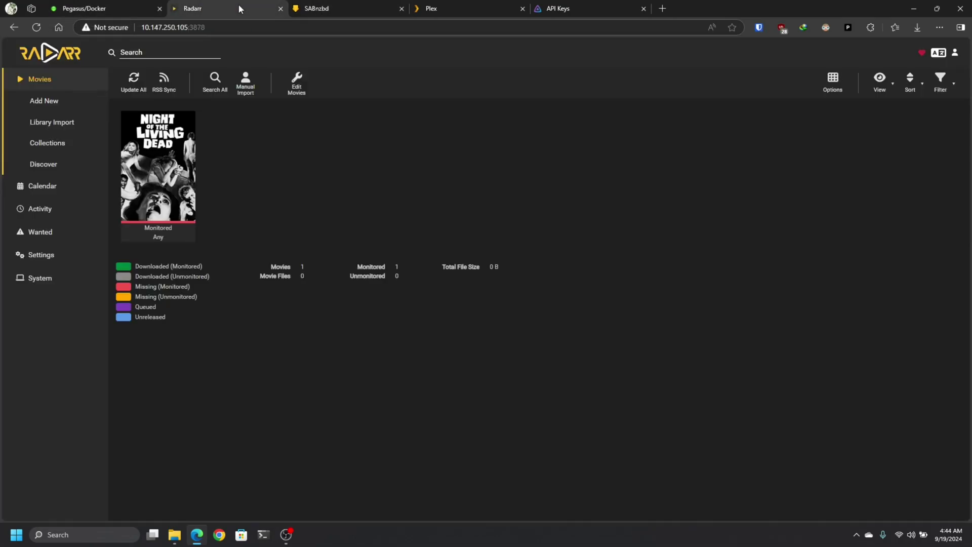
click(160, 147)
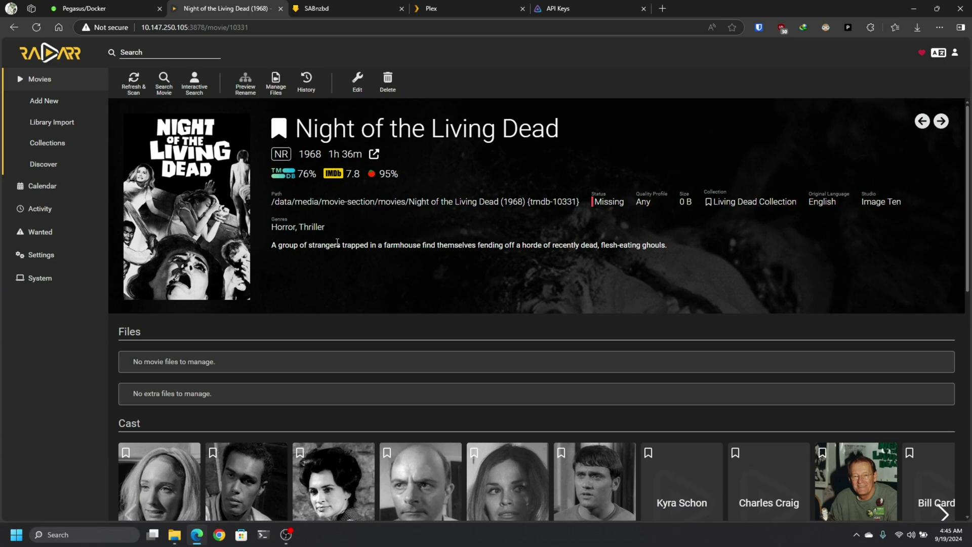
click(366, 10)
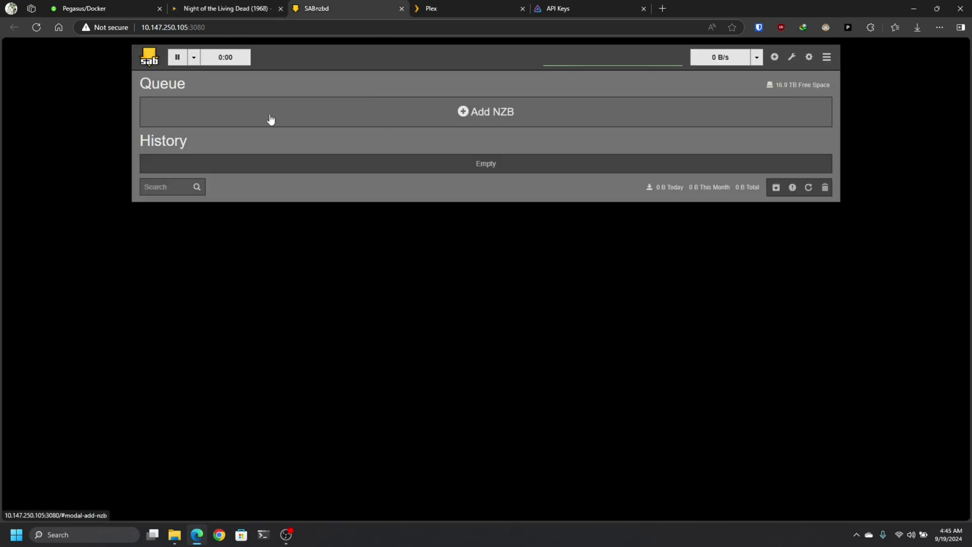
key(ctrl+shift+Tab)
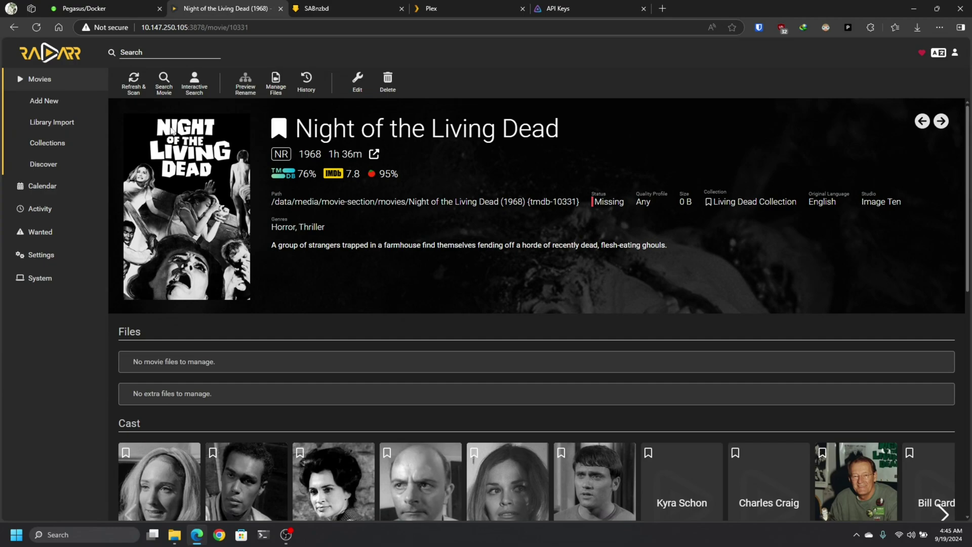
click(167, 81)
click(163, 81)
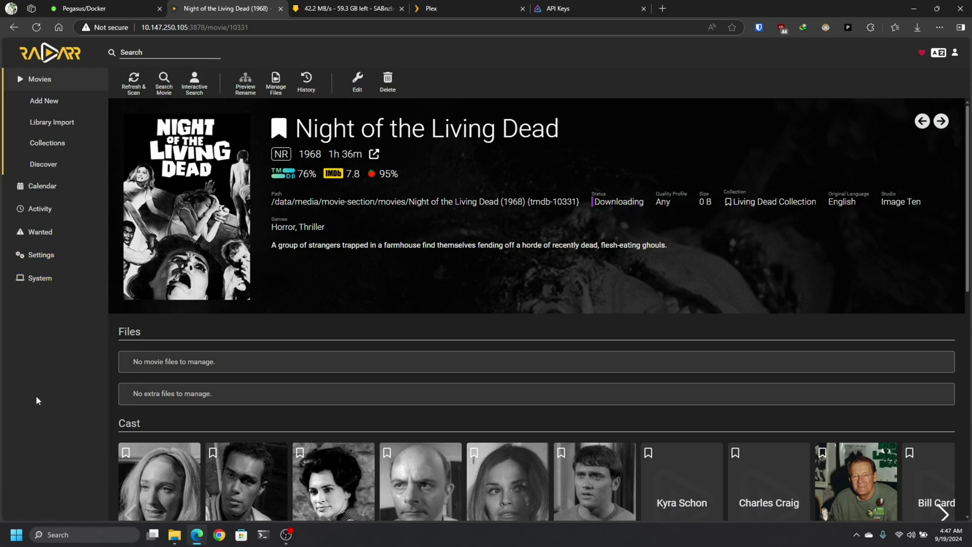
Check the Night of the Living Dead download in the SABnzbd queue.
click(342, 9)
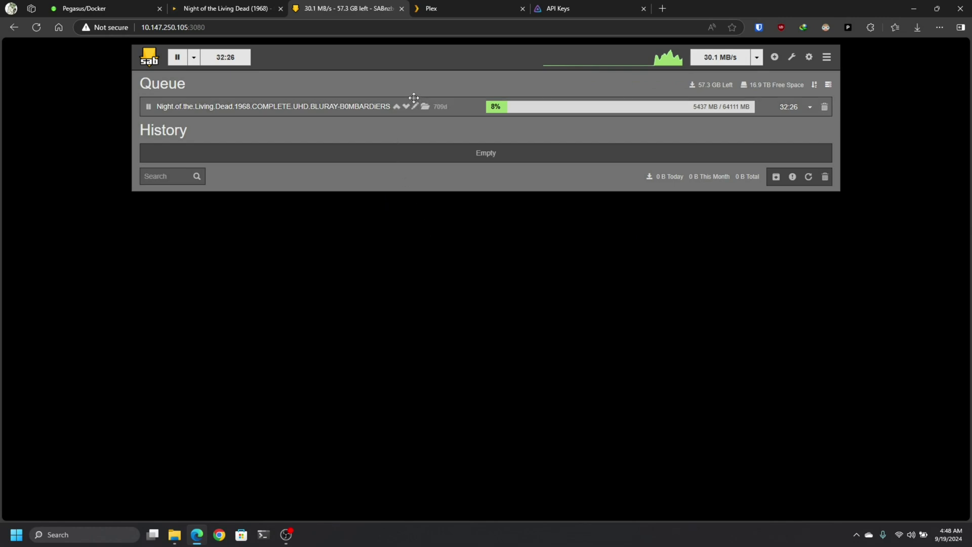
mouse_move(272, 111)
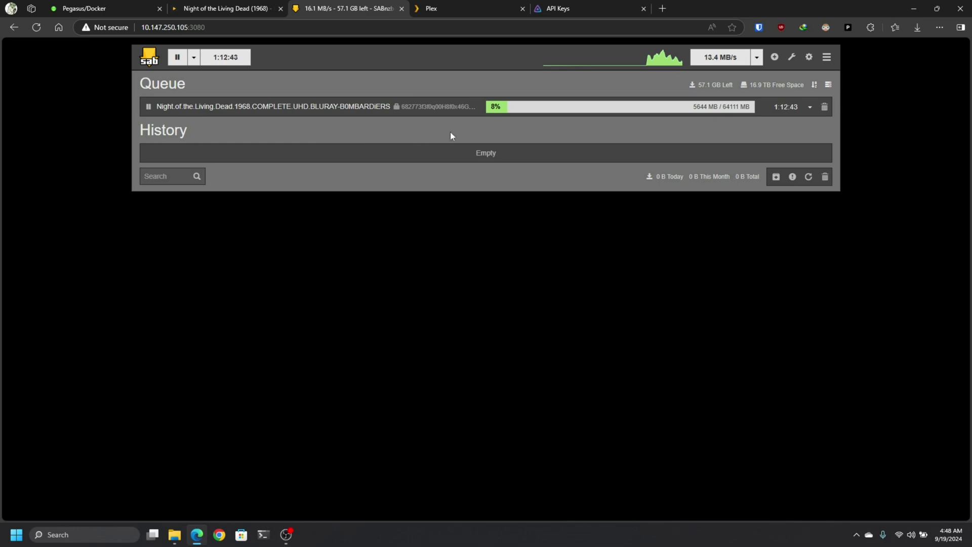
In SABnzbd's Switches configuration, enable Direct Unpack and Pause Downloading During Post-Processing, saving the changes in each section.
click(809, 58)
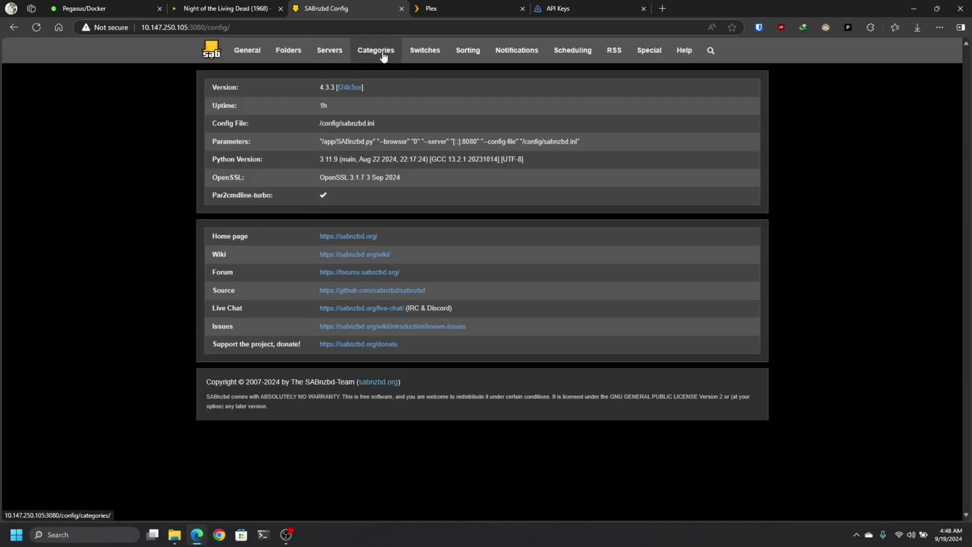
click(416, 55)
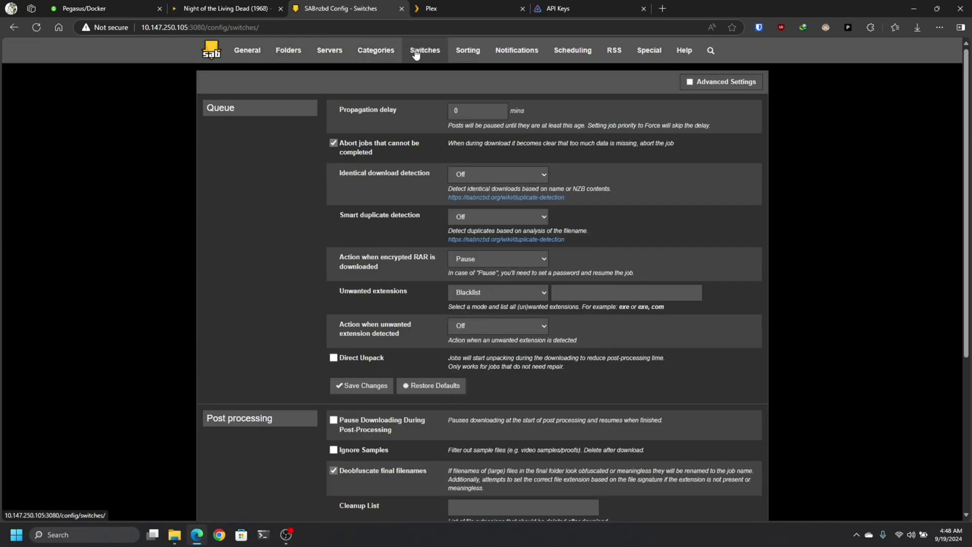
scroll(268, 284, down, 2)
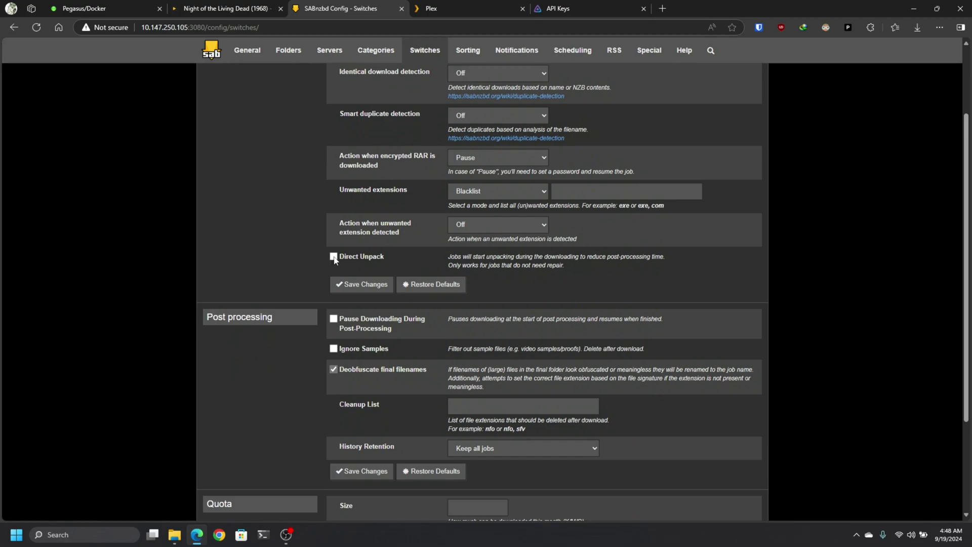
click(334, 259)
click(365, 284)
click(334, 319)
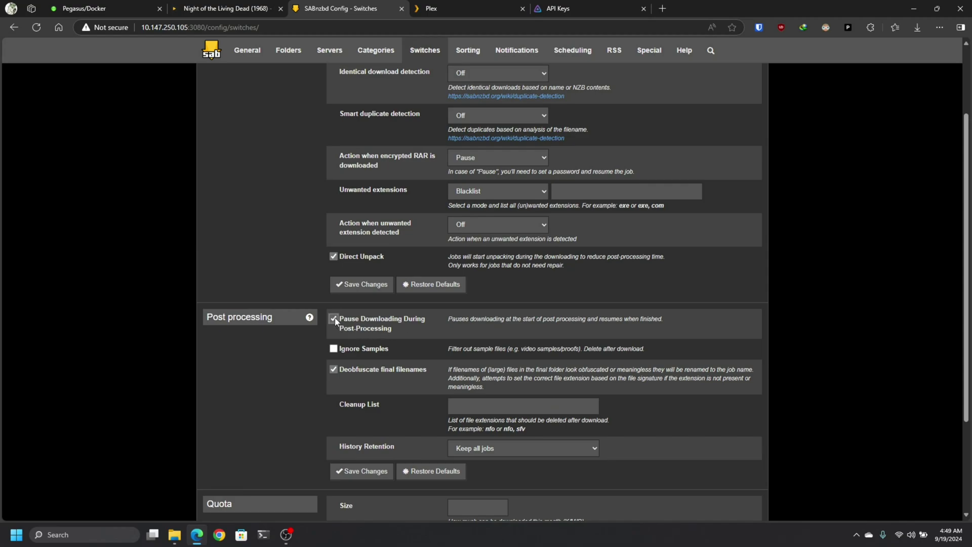
click(363, 470)
Show the advanced Switches settings, enable Download all par2 files under Post processing, and save the changes.
scroll(487, 384, up, 2)
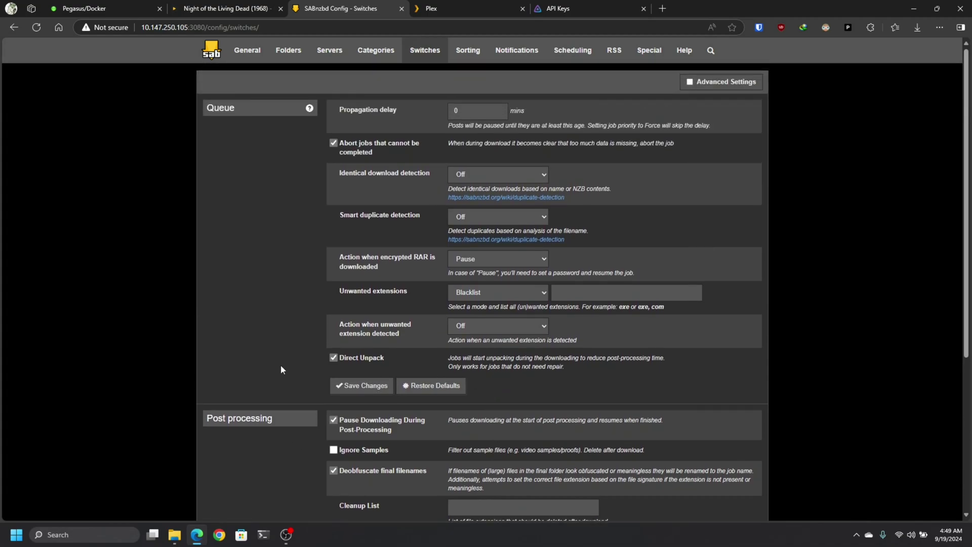
scroll(296, 374, down, 4)
scroll(295, 374, up, 4)
click(722, 85)
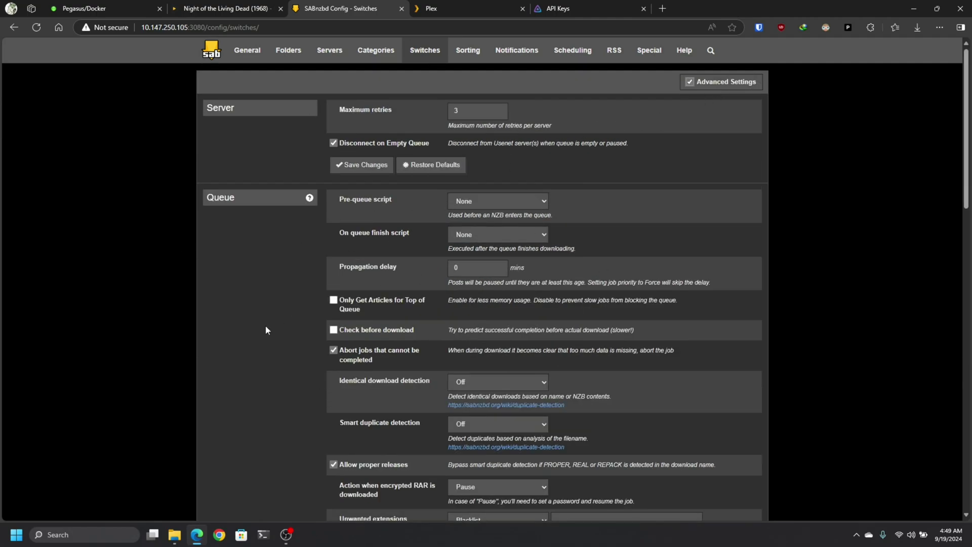
scroll(289, 334, down, 6)
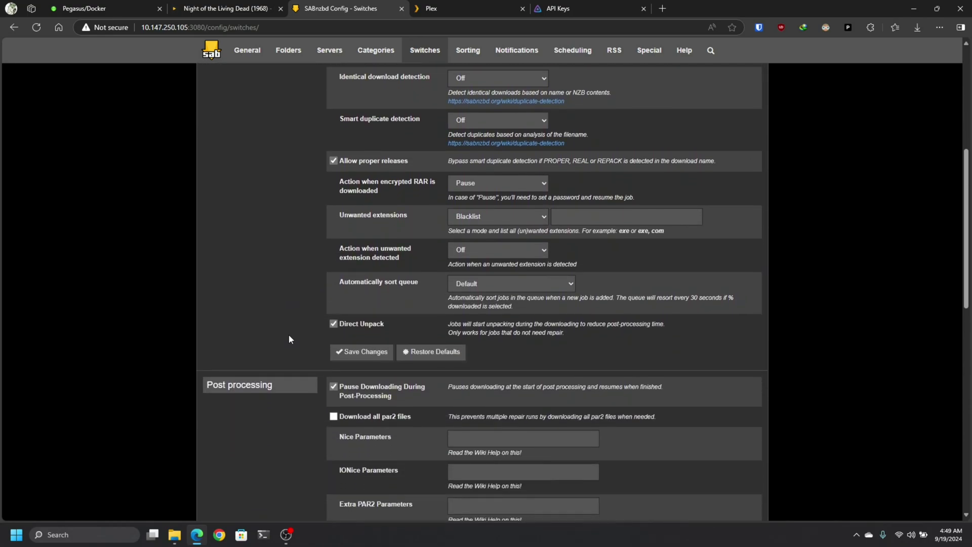
scroll(288, 337, down, 3)
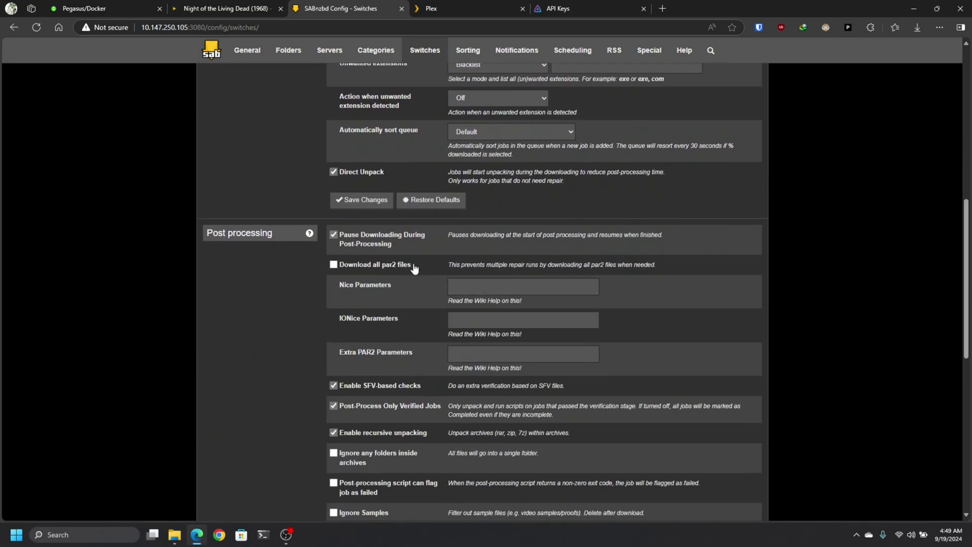
click(334, 264)
click(354, 200)
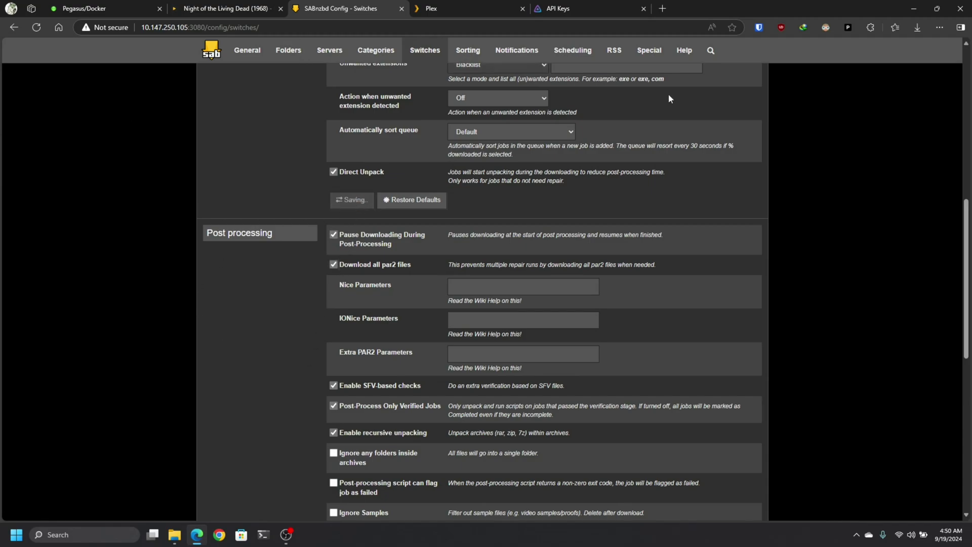
Enable Ignore Samples under Post processing, save the changes, and return to the SABnzbd queue.
scroll(312, 361, down, 4)
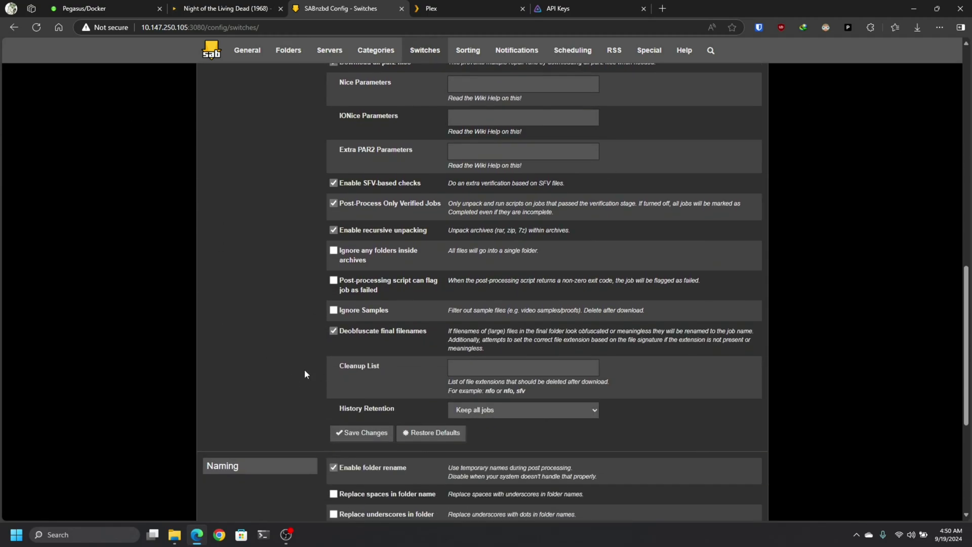
scroll(303, 378, down, 3)
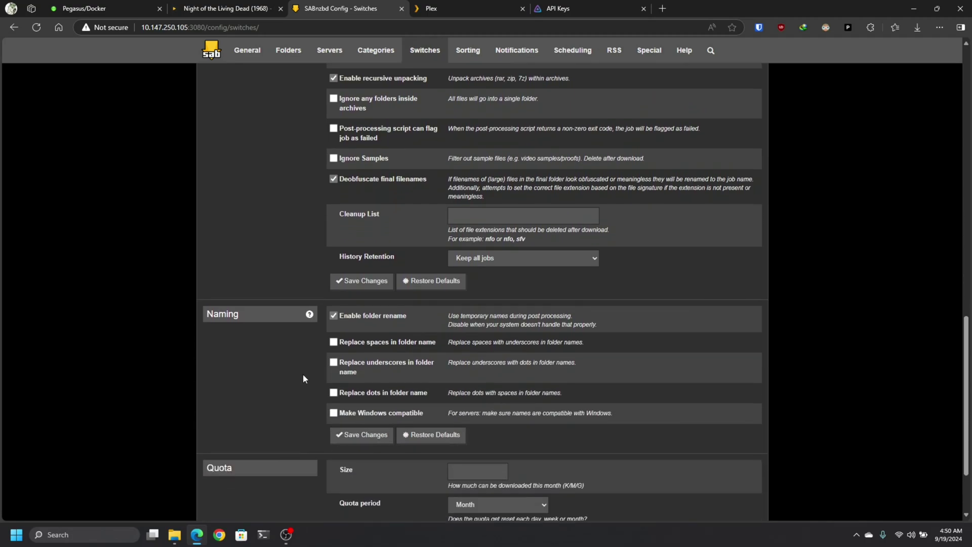
click(334, 159)
click(354, 282)
scroll(282, 247, down, 1)
scroll(284, 273, down, 1)
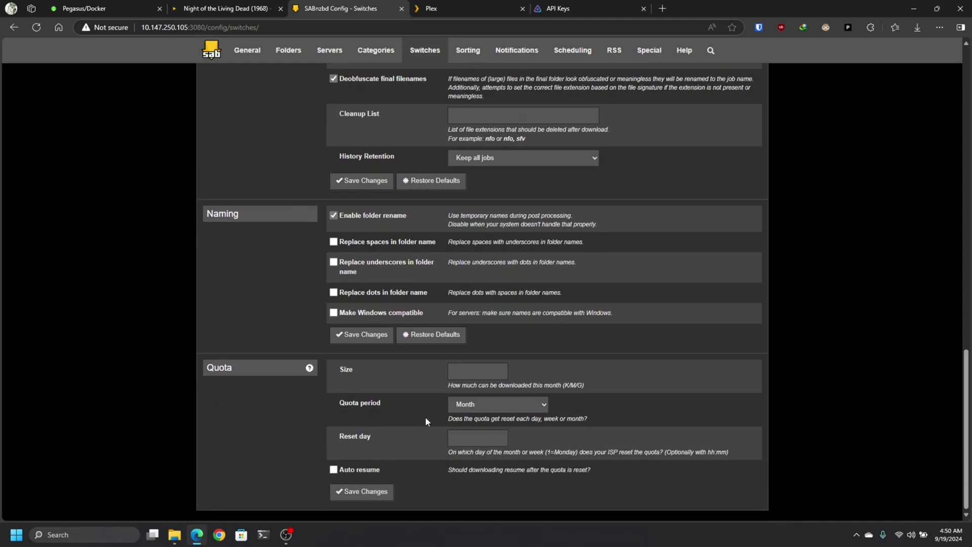
click(216, 60)
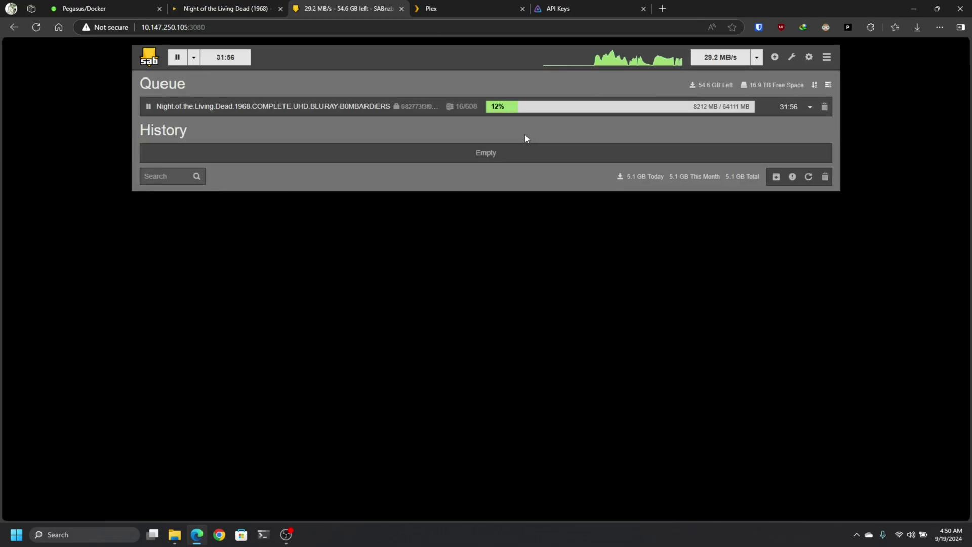
Run an interactive search for Night of the Living Dead in Radarr and grab the 4.5 GiB 1080p.BluRay.x264-nikt0-xpost release.
click(226, 9)
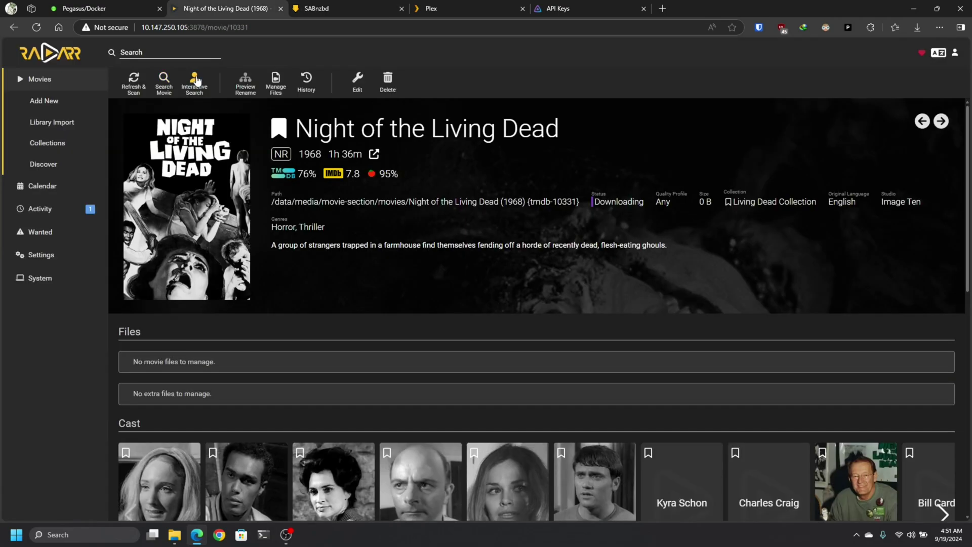
click(193, 85)
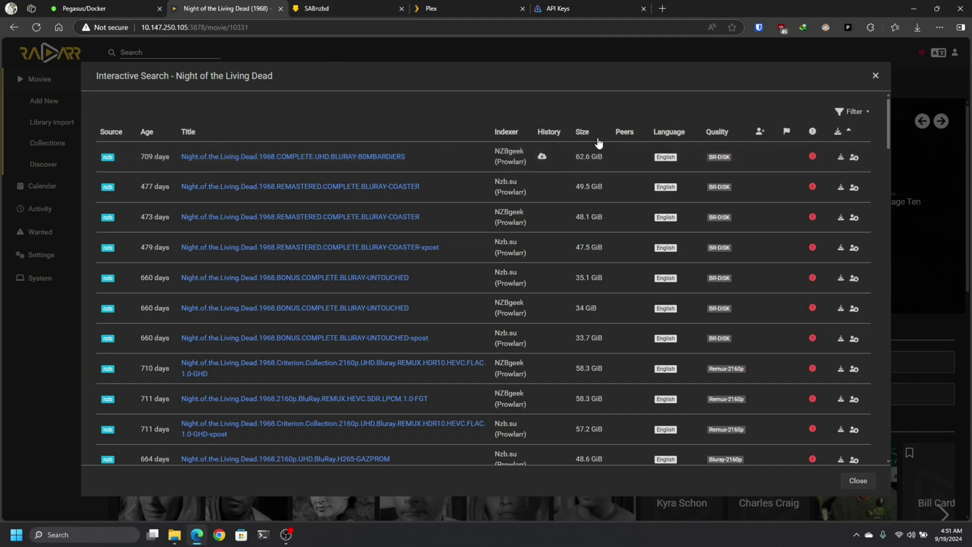
scroll(716, 242, down, 5)
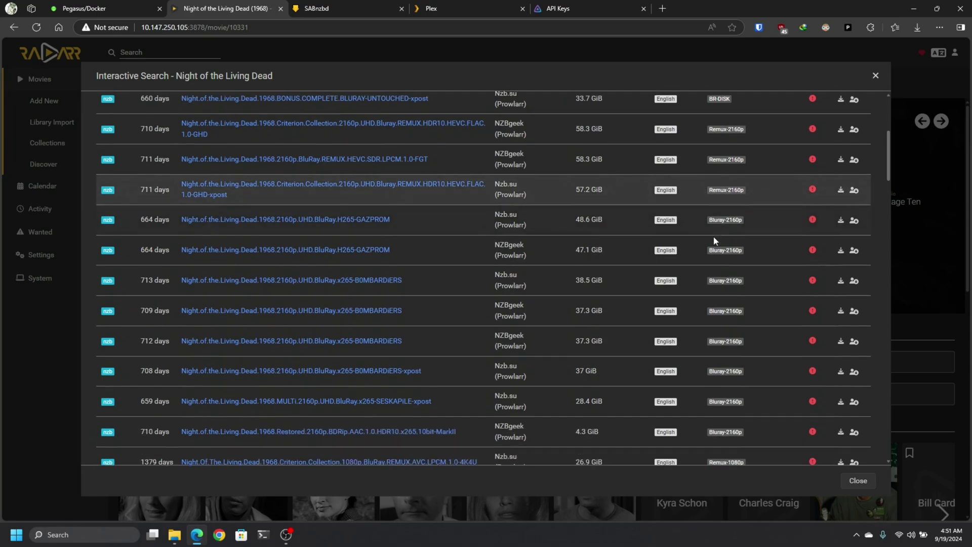
scroll(716, 242, down, 10)
scroll(729, 316, down, 5)
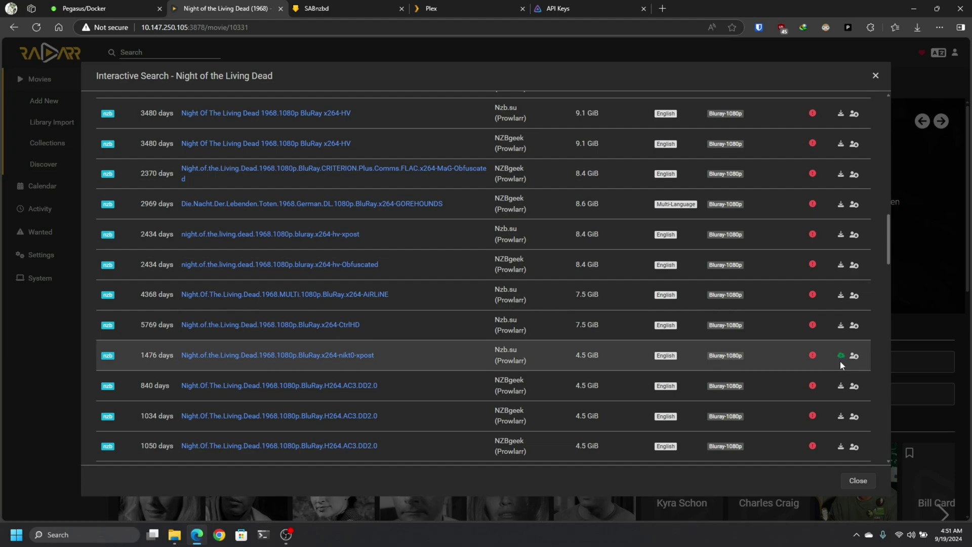
Delete the Night.of.the.Living.Dead.1968.COMPLETE.UHD.BLURAY-B0MBARDiERS job from the SABnzbd queue.
click(350, 10)
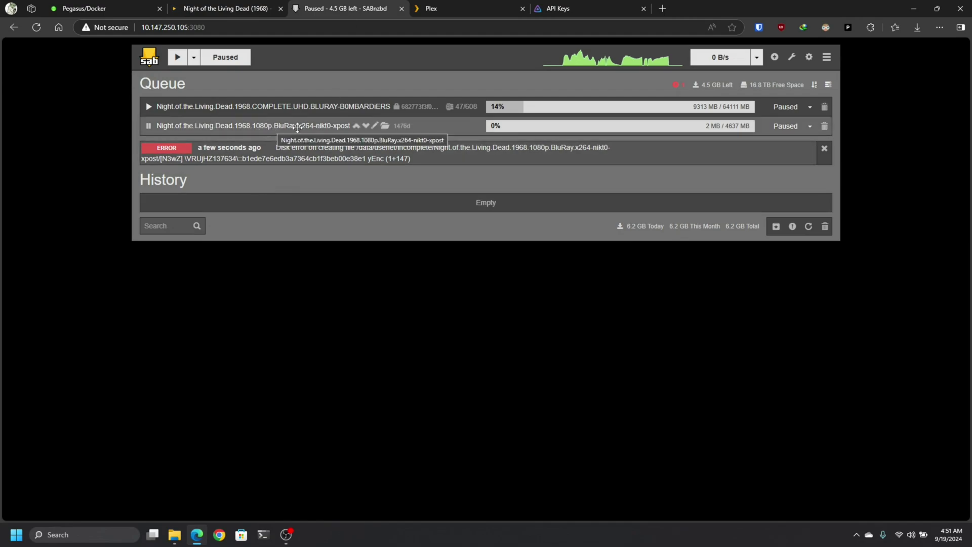
click(824, 107)
click(612, 134)
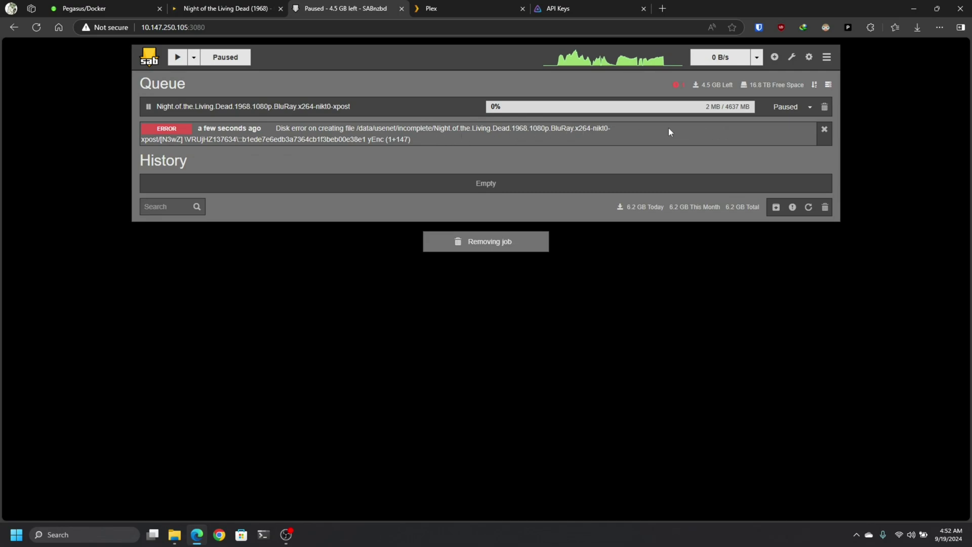
Clear the error entry below the SABnzbd queue and resume downloading.
click(824, 129)
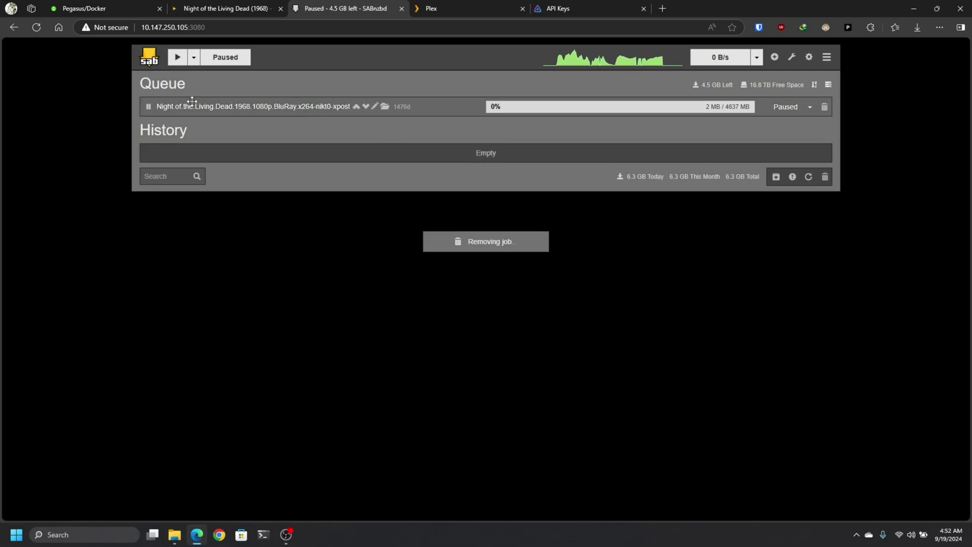
click(183, 60)
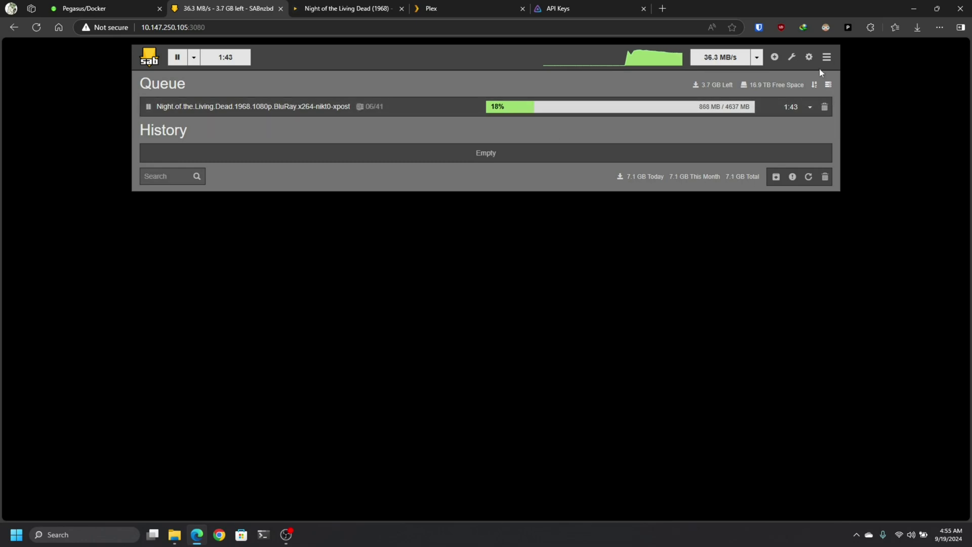
Show the active connections in SABnzbd's status options and review those of the news.eweka.nl server.
click(793, 58)
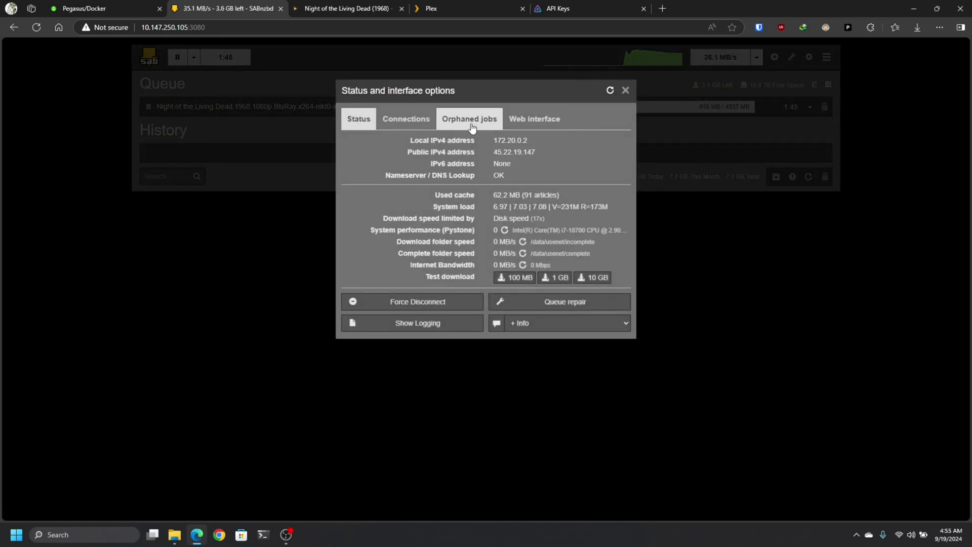
click(402, 120)
click(442, 144)
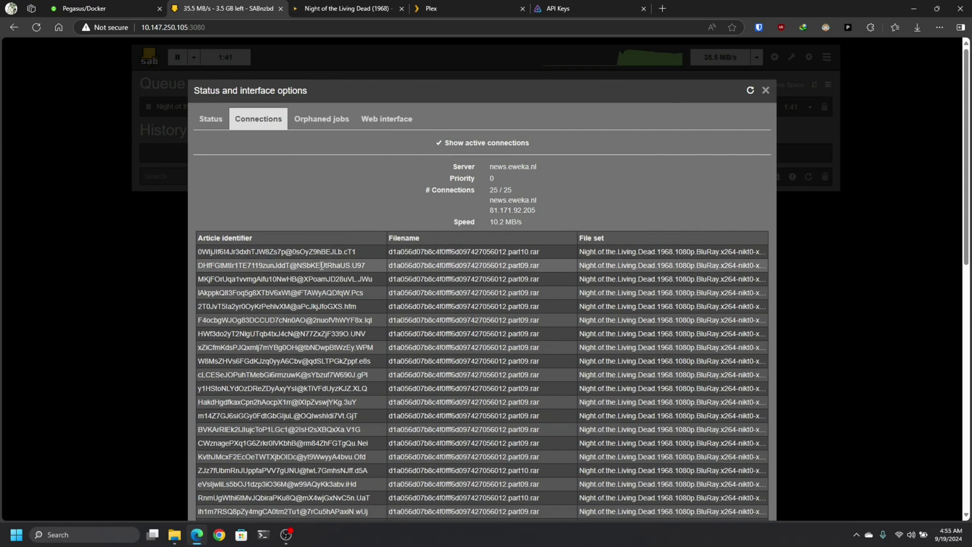
scroll(322, 266, down, 2)
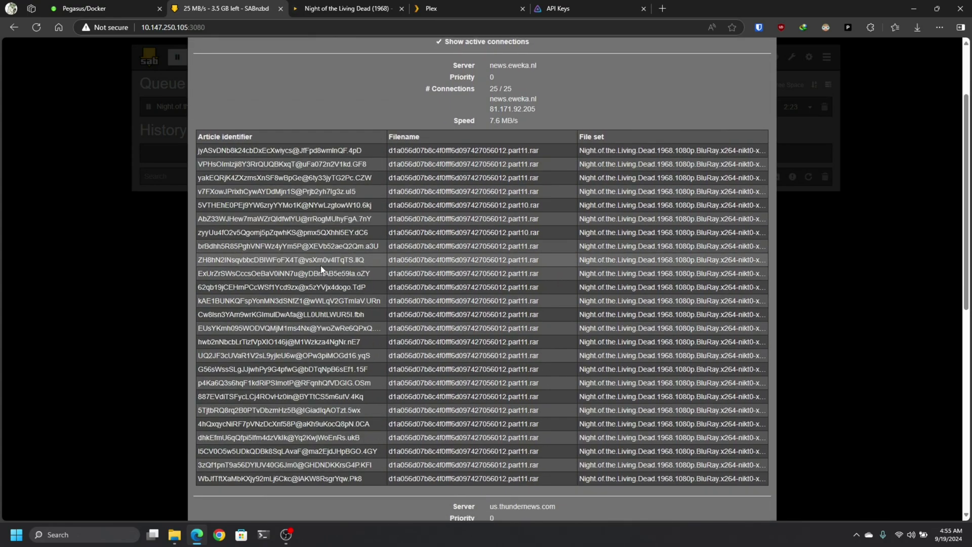
drag(542, 66, 489, 65)
click(523, 68)
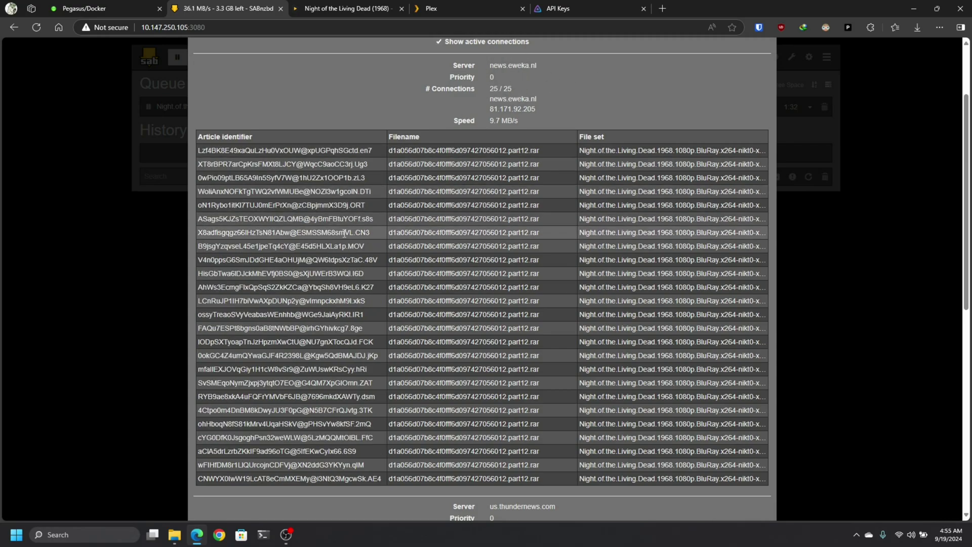
Compare the active connections of us.thundernews.com with those of news.eweka.nl, and close the status options.
scroll(344, 231, down, 3)
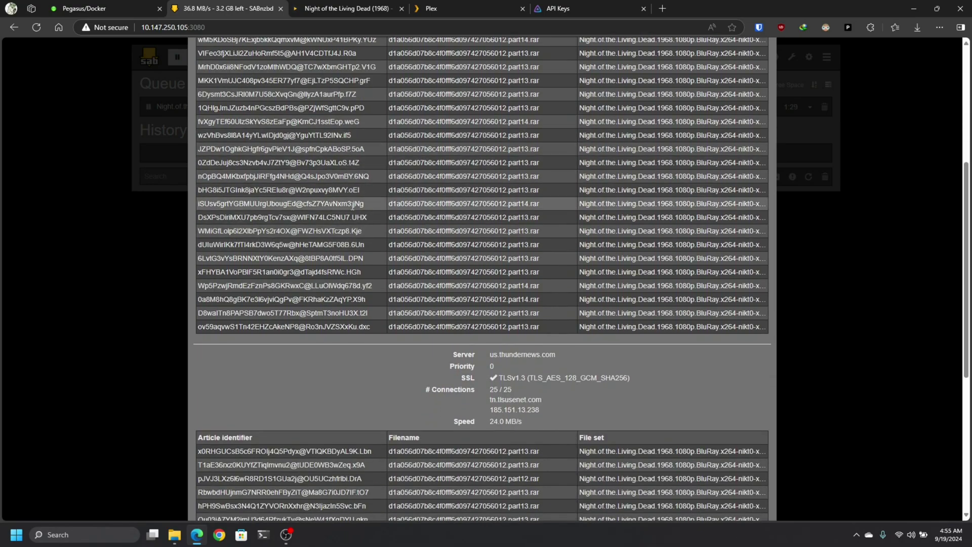
scroll(344, 225, down, 4)
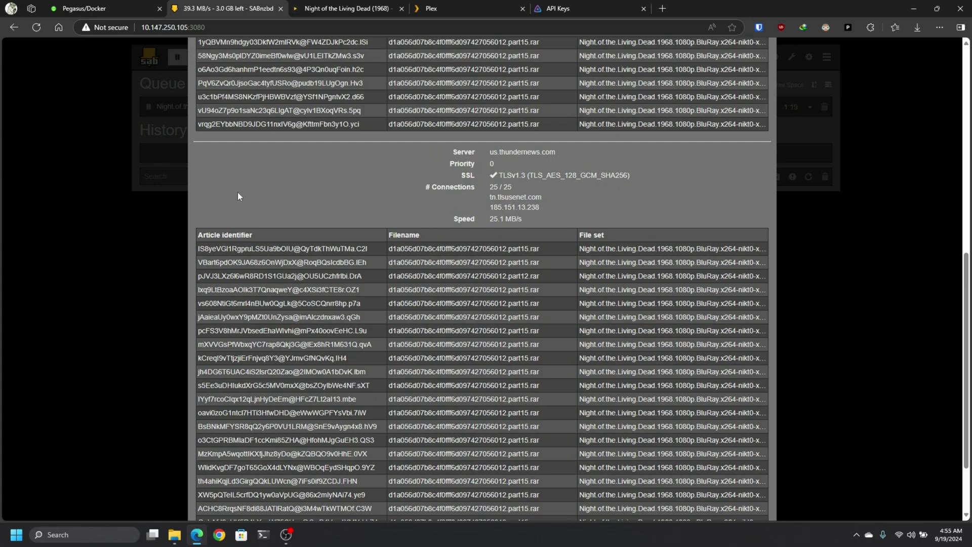
scroll(293, 259, down, 2)
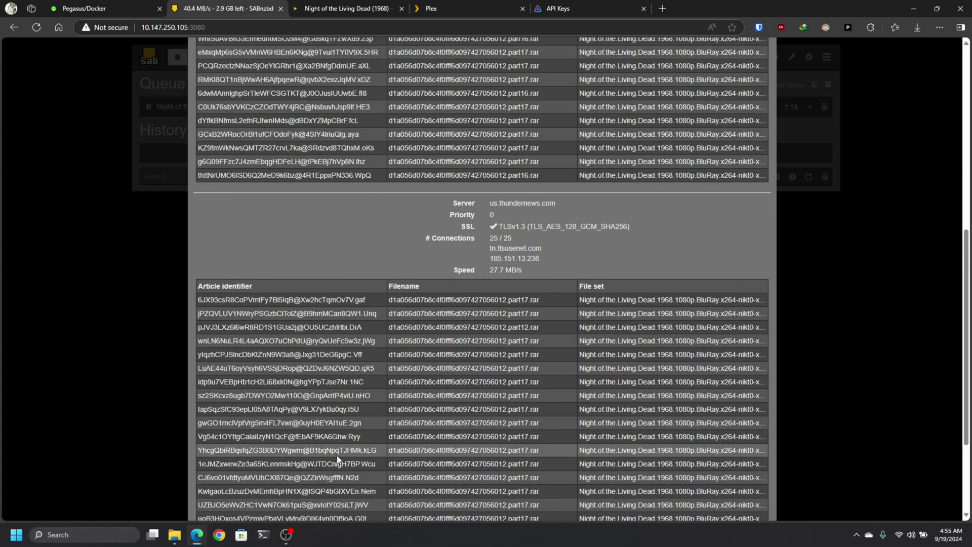
scroll(340, 436, up, 5)
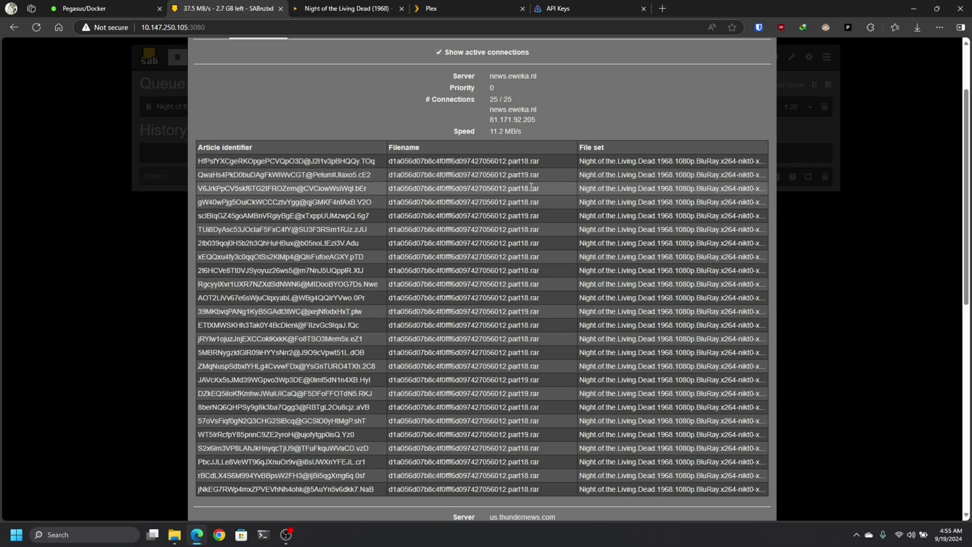
scroll(519, 322, down, 2)
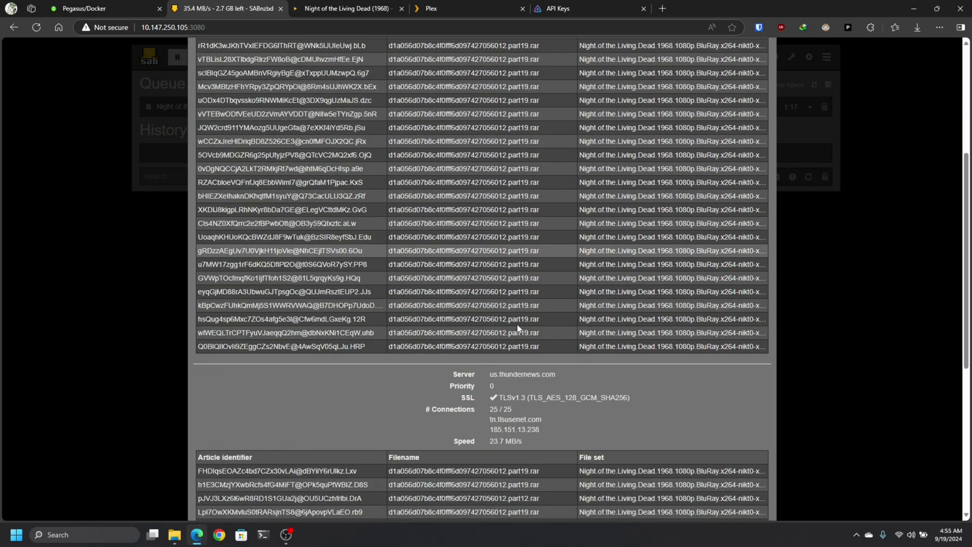
scroll(542, 257, up, 4)
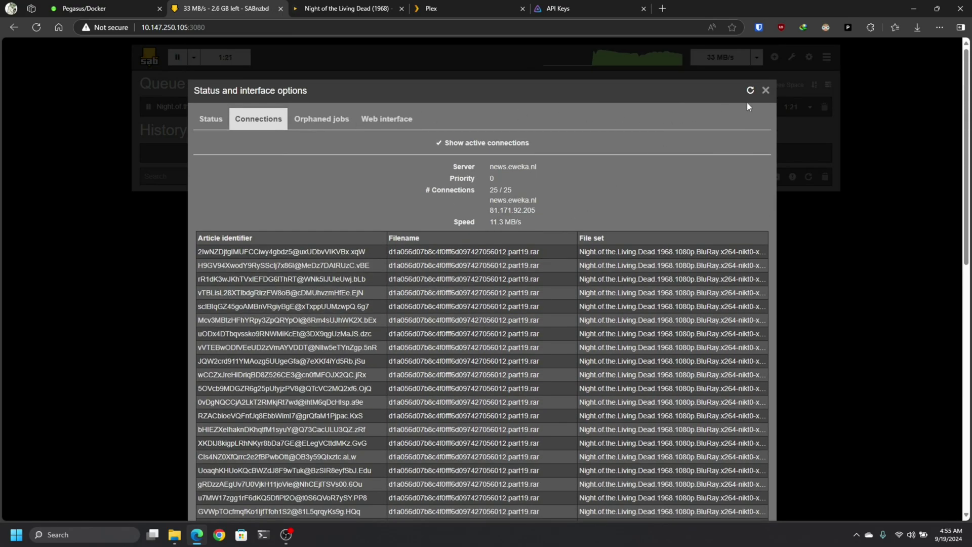
click(766, 90)
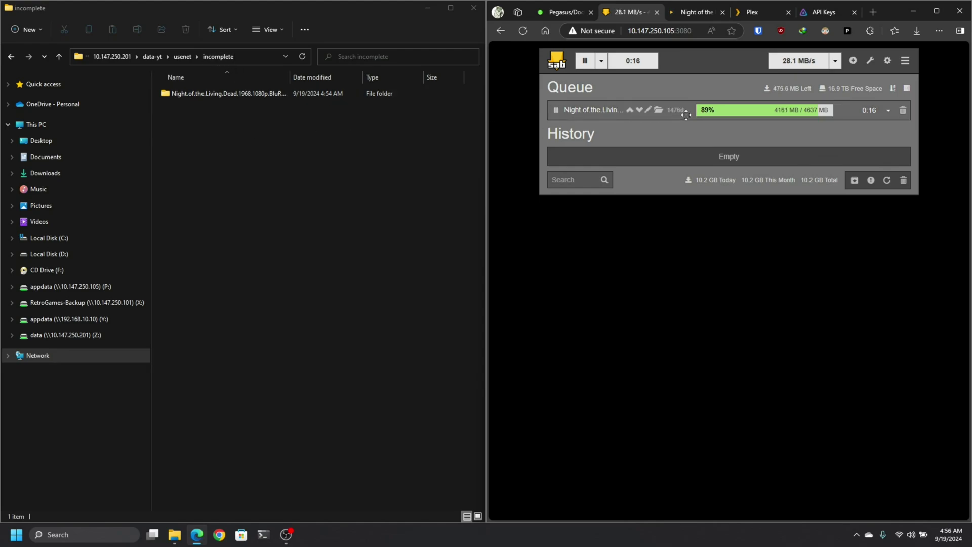
In File Explorer, fit the Name column to its contents and inspect the downloaded parts in the movie's incomplete folder.
double_click(289, 76)
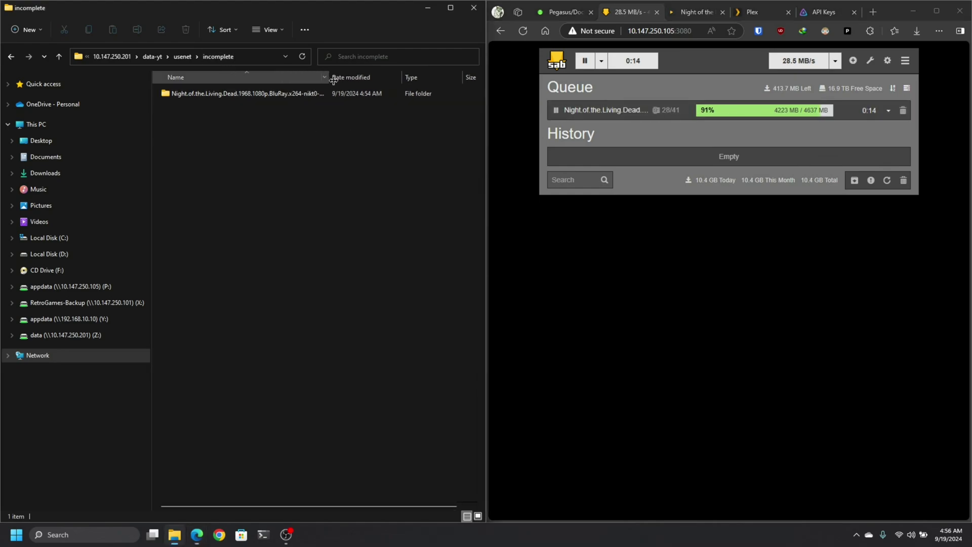
double_click(212, 95)
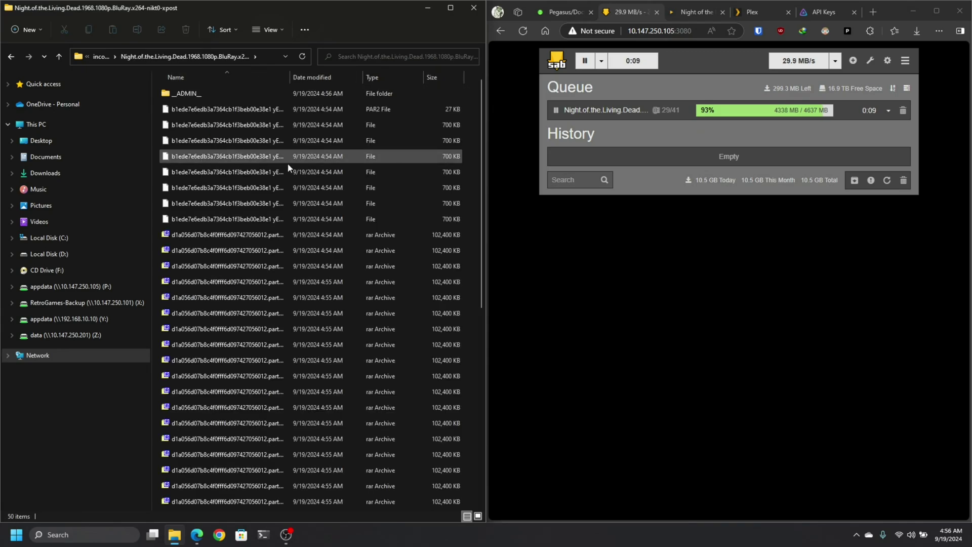
scroll(259, 291, down, 2)
scroll(259, 292, up, 2)
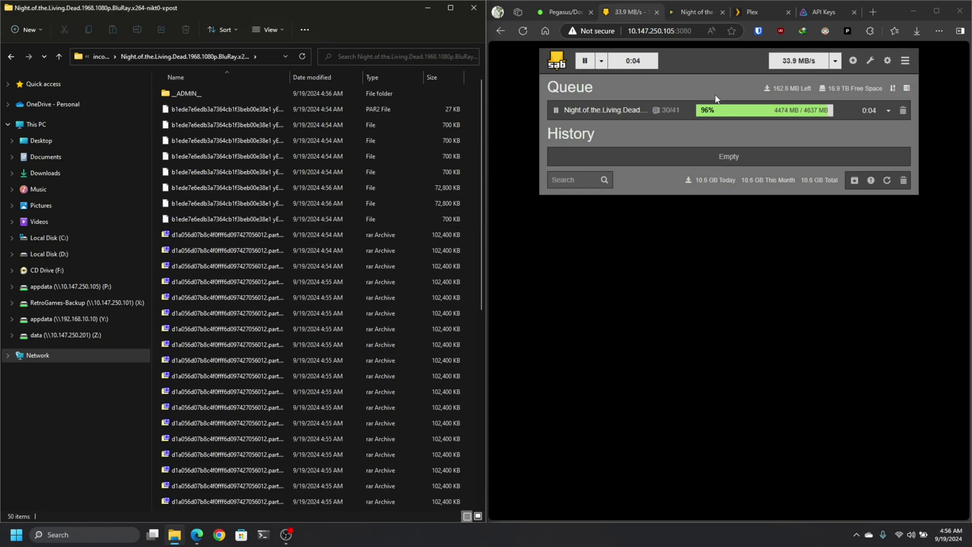
Open the usenet\complete\movies folder in File Explorer and widen its Name column to check the unpacked download.
click(14, 56)
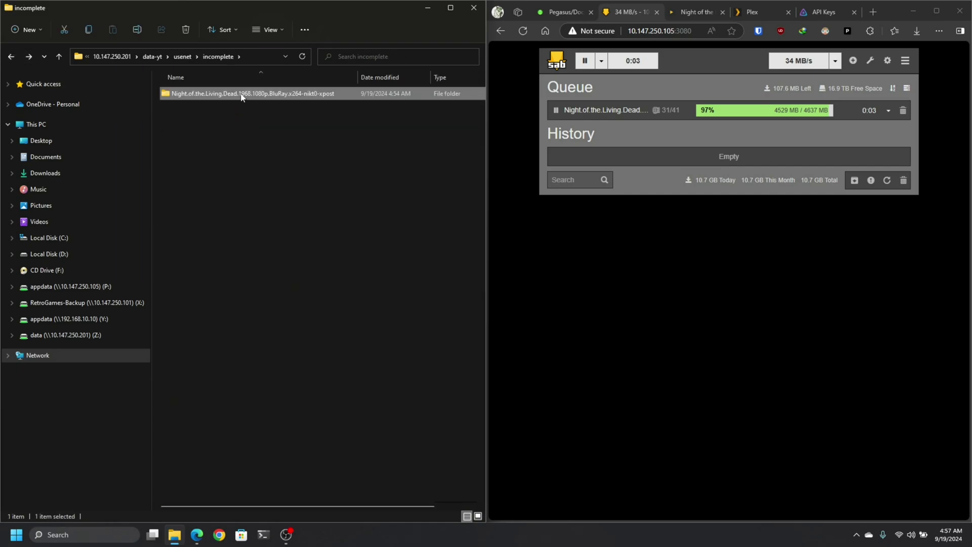
click(183, 58)
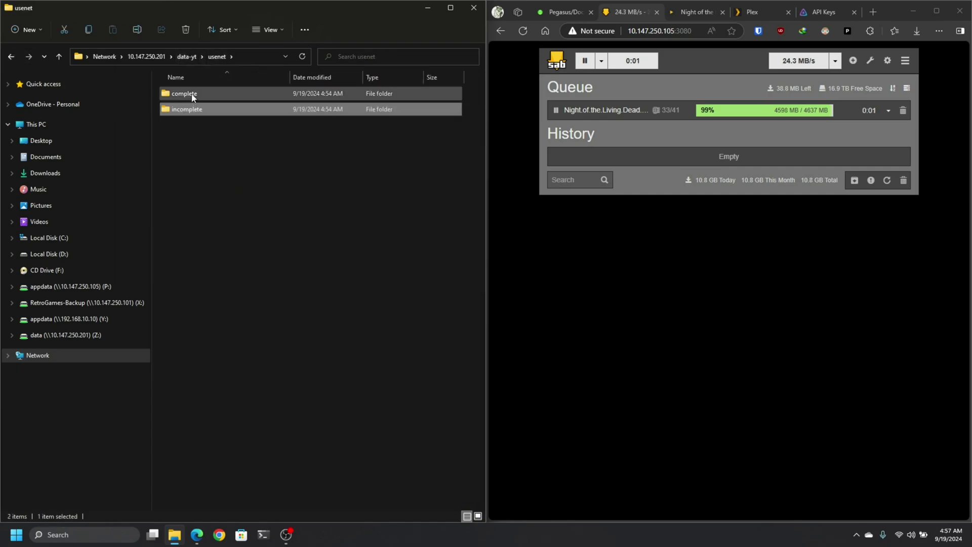
double_click(192, 93)
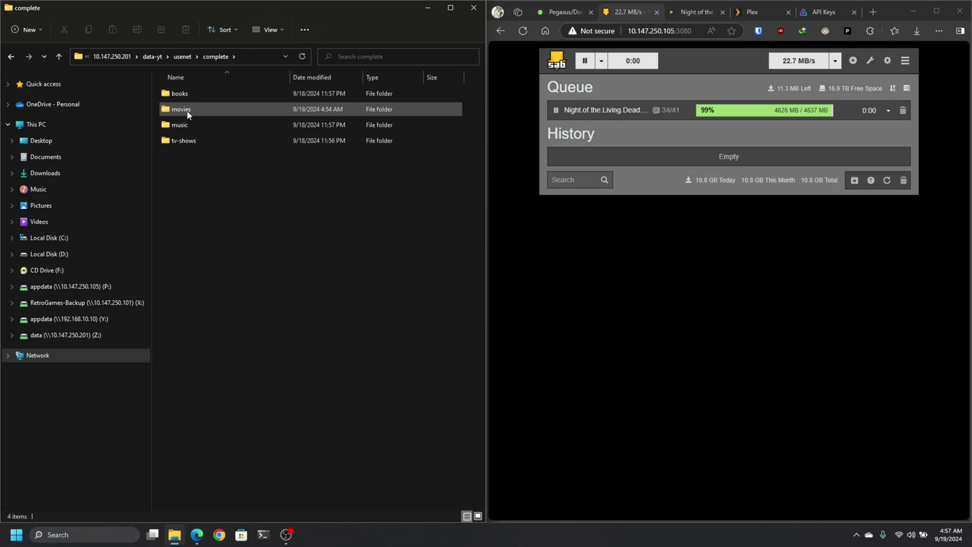
double_click(187, 113)
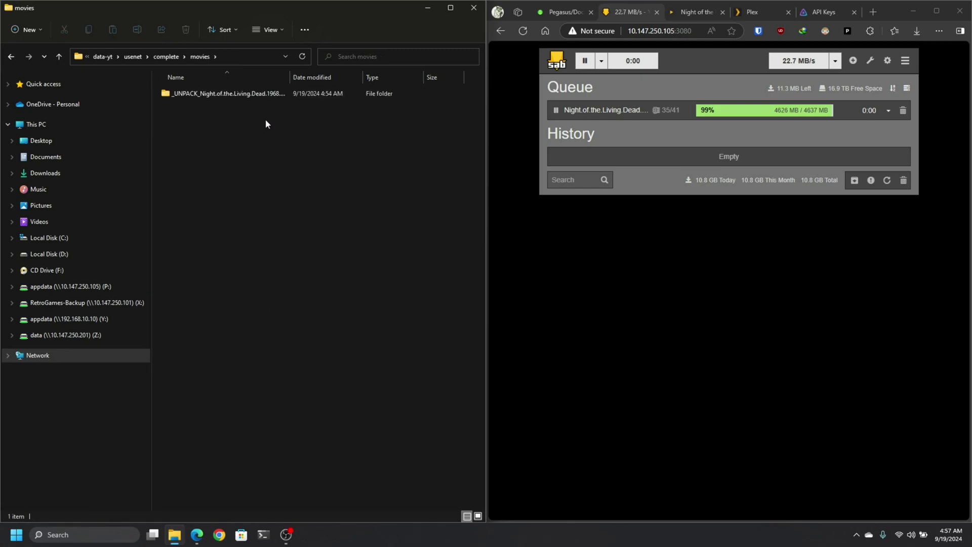
drag(290, 78, 380, 80)
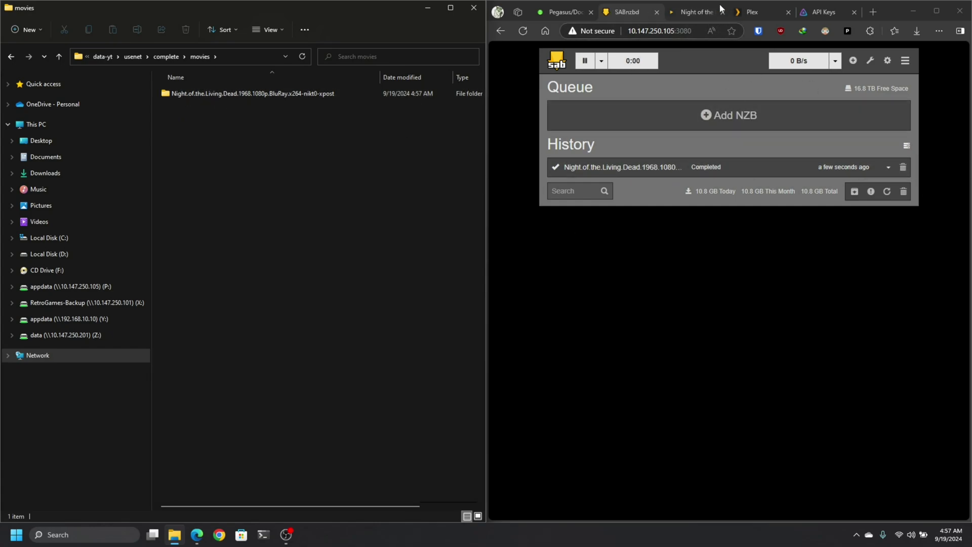
Switch to Radarr, close the interactive search for Night of the Living Dead, and check the scheduled system tasks.
click(706, 11)
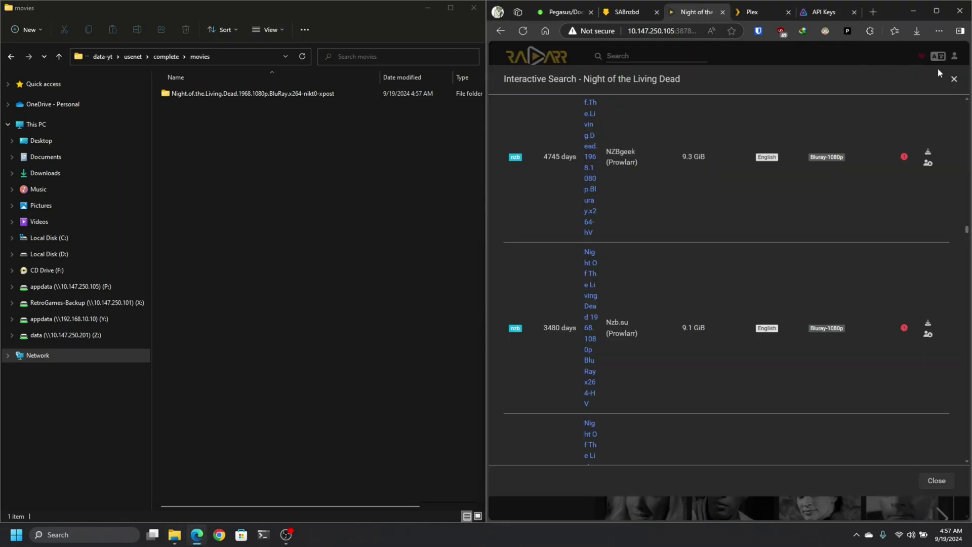
click(953, 79)
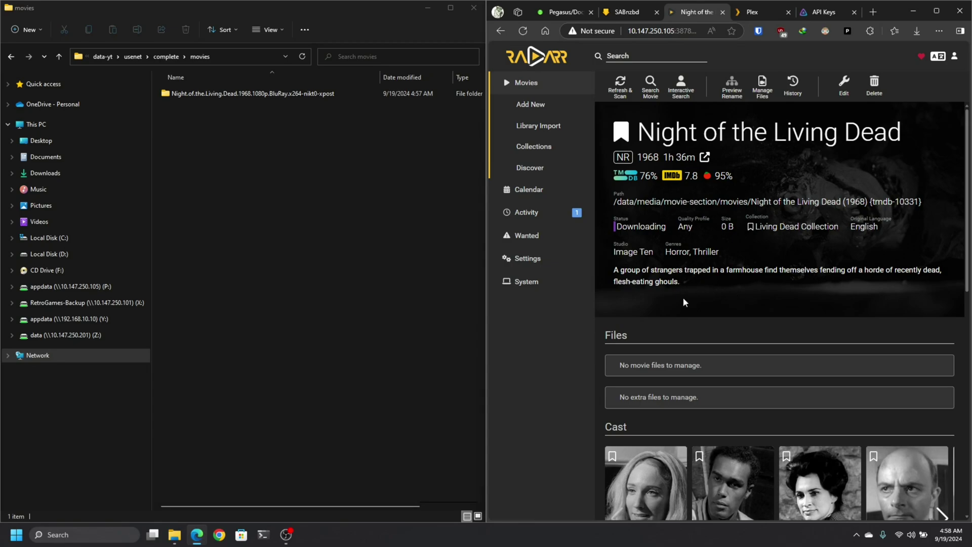
click(537, 291)
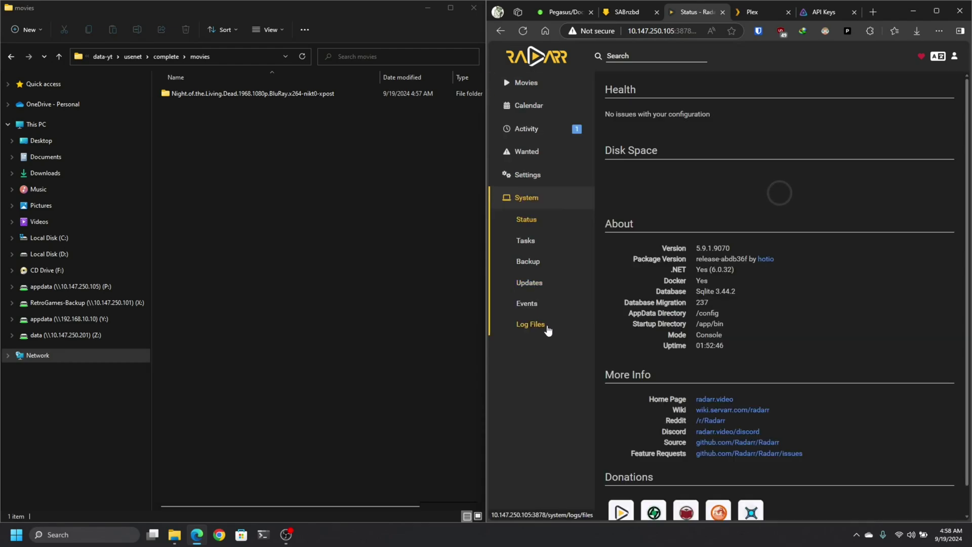
click(532, 247)
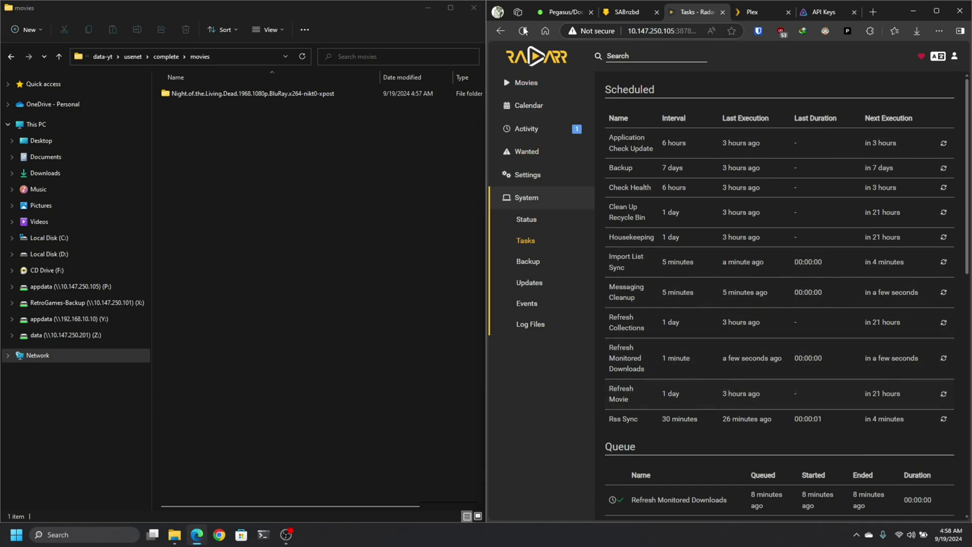
Return to Radarr's movie list and check the movie's status alongside the completed movies folder in File Explorer.
click(525, 57)
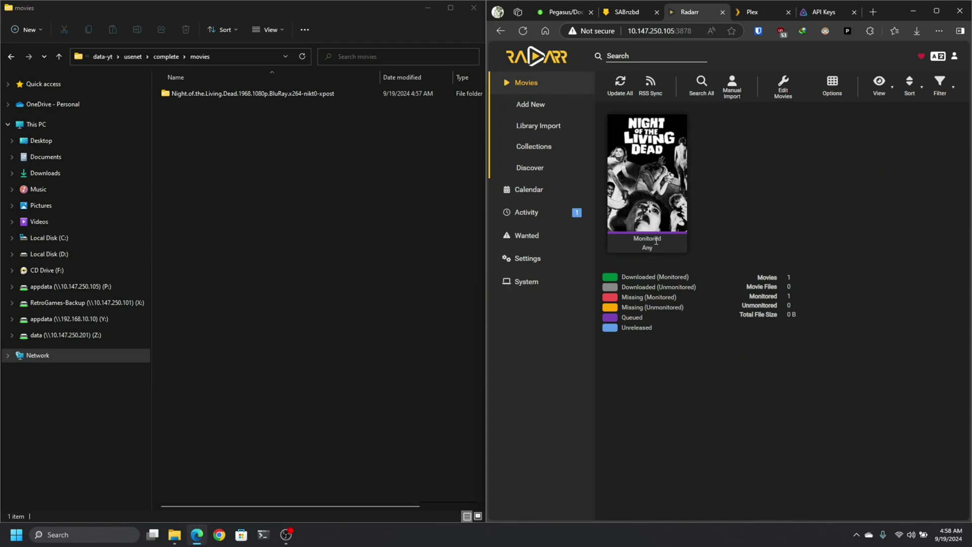
click(656, 170)
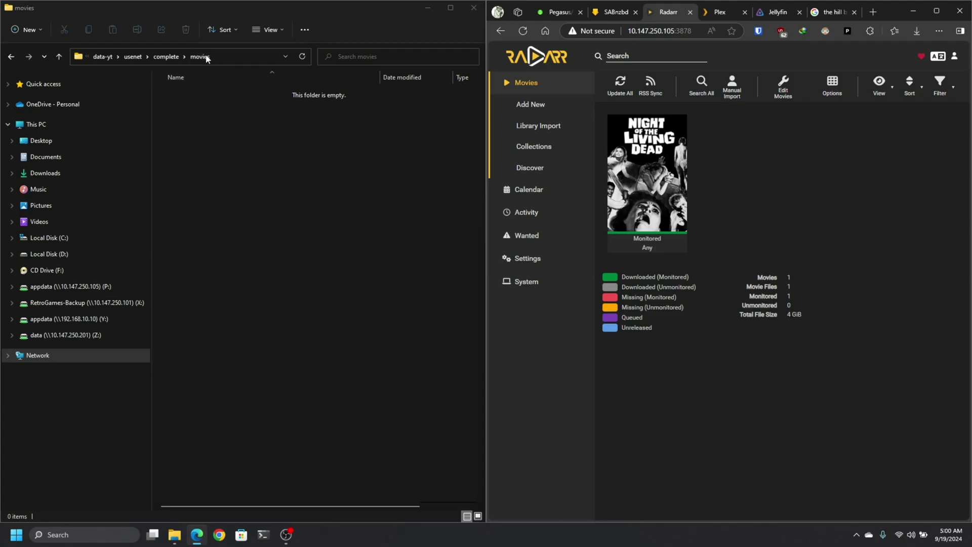
click(304, 160)
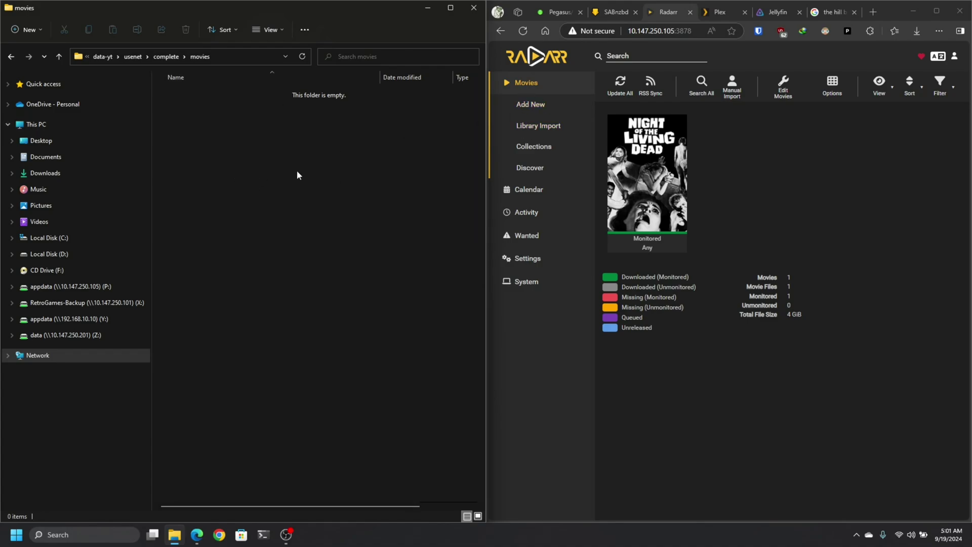
Maximize the browser and open Night of the Living Dead in Radarr to review its imported video and metadata files.
click(937, 12)
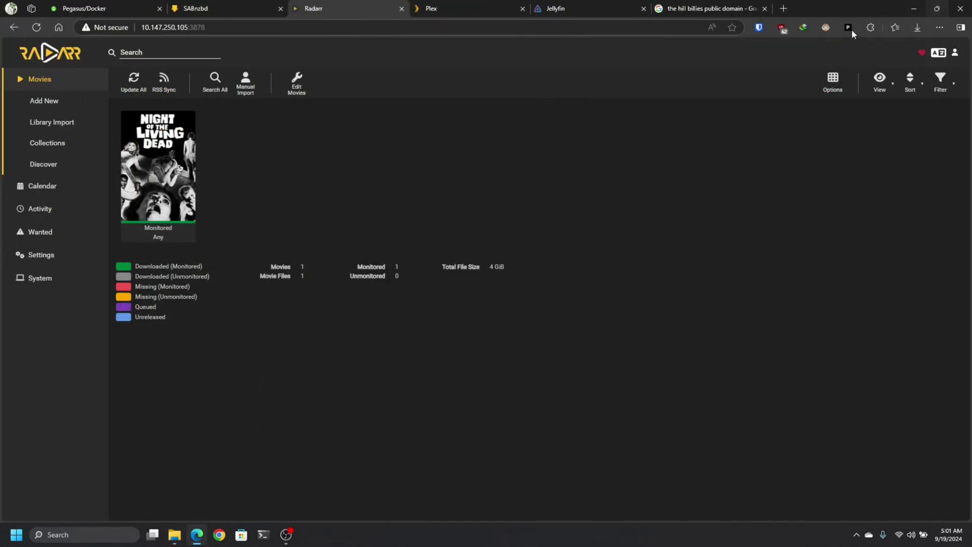
click(166, 141)
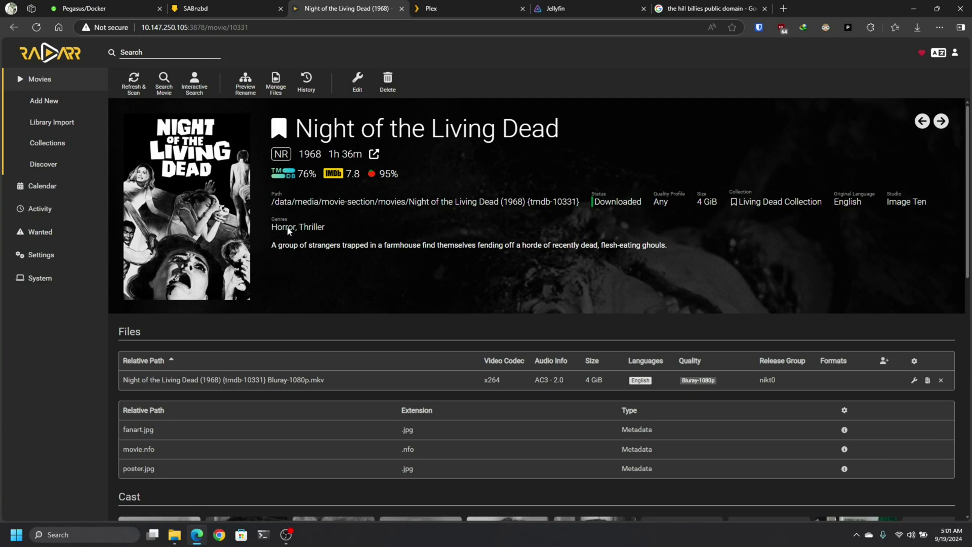
scroll(314, 228, down, 2)
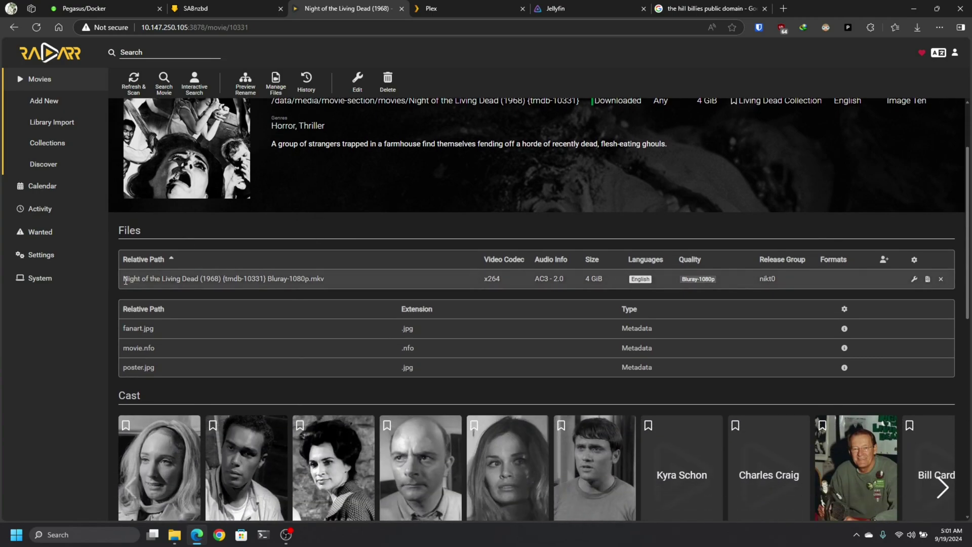
drag(126, 281, 326, 276)
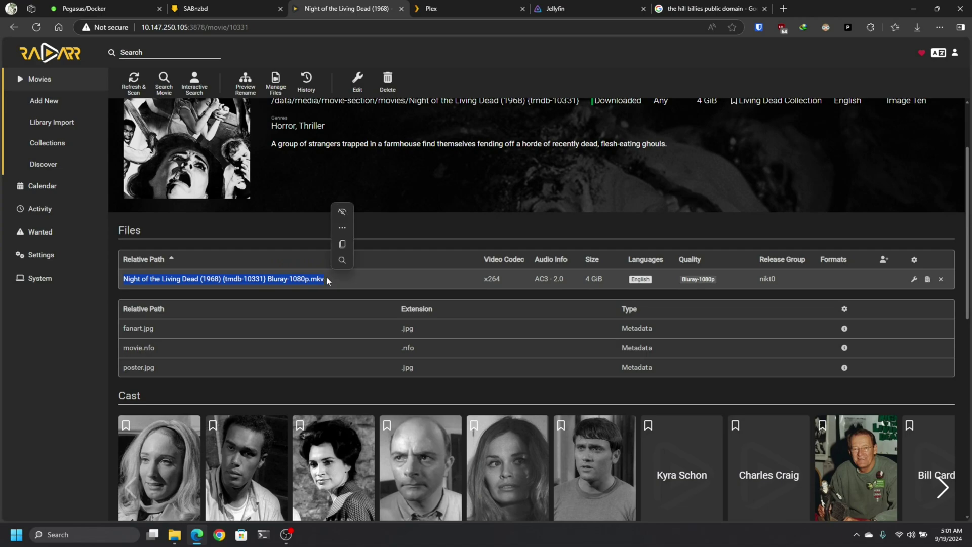
click(360, 277)
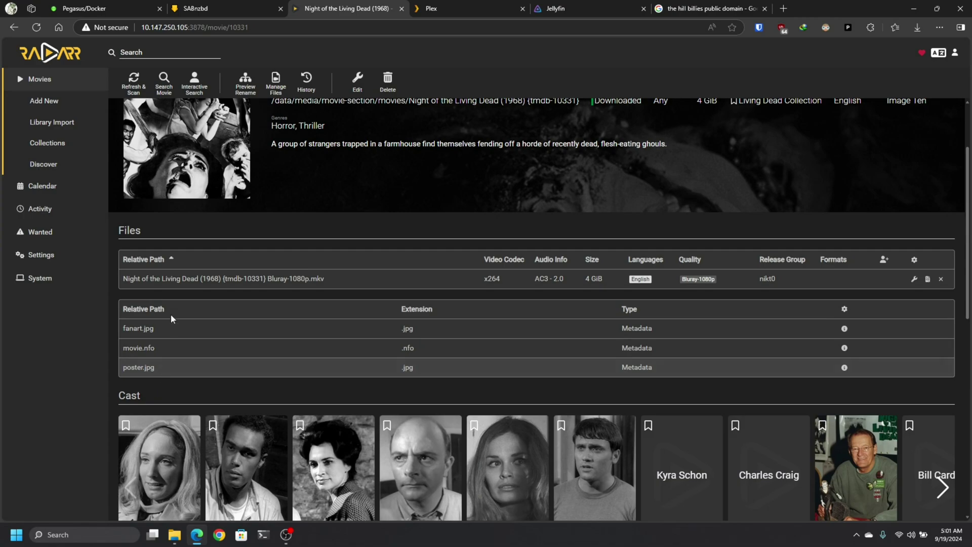
In File Explorer, open the movie's folder under data-yt\media\movie-section\movies and fit the Name column to the full file names.
click(176, 536)
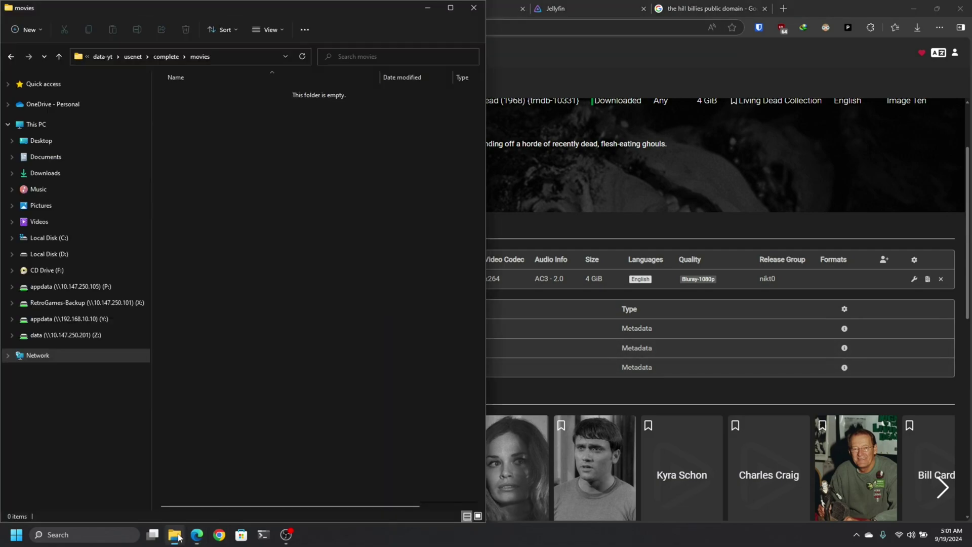
click(104, 56)
double_click(193, 94)
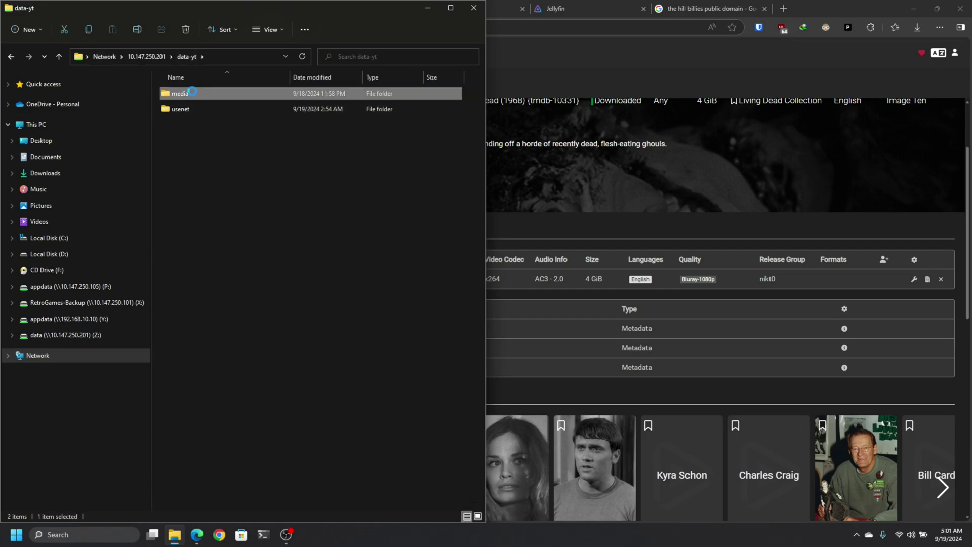
double_click(192, 94)
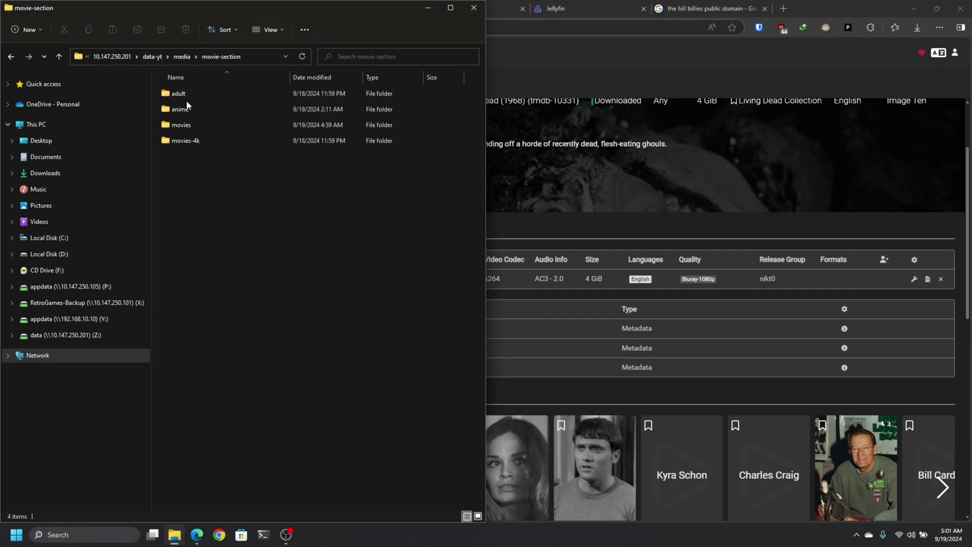
double_click(184, 127)
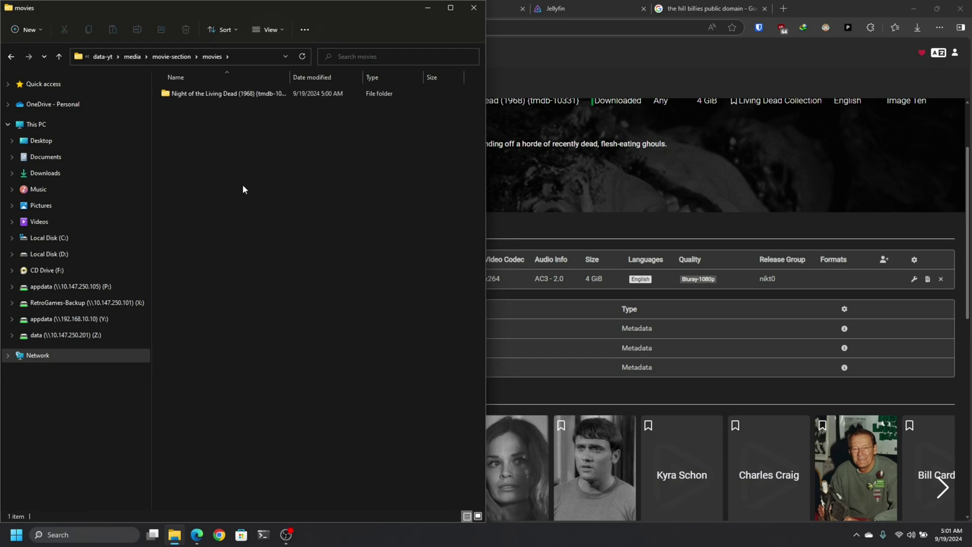
drag(291, 77, 318, 78)
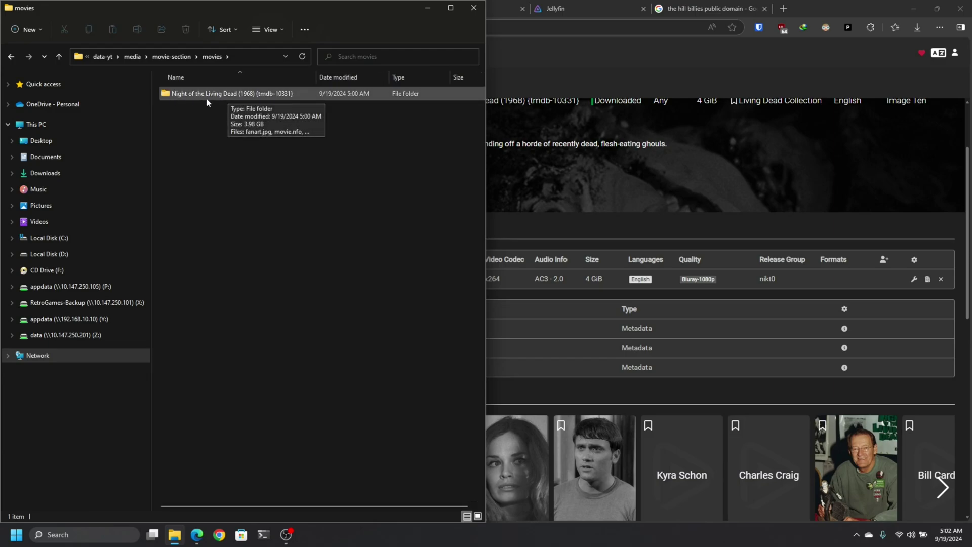
double_click(244, 94)
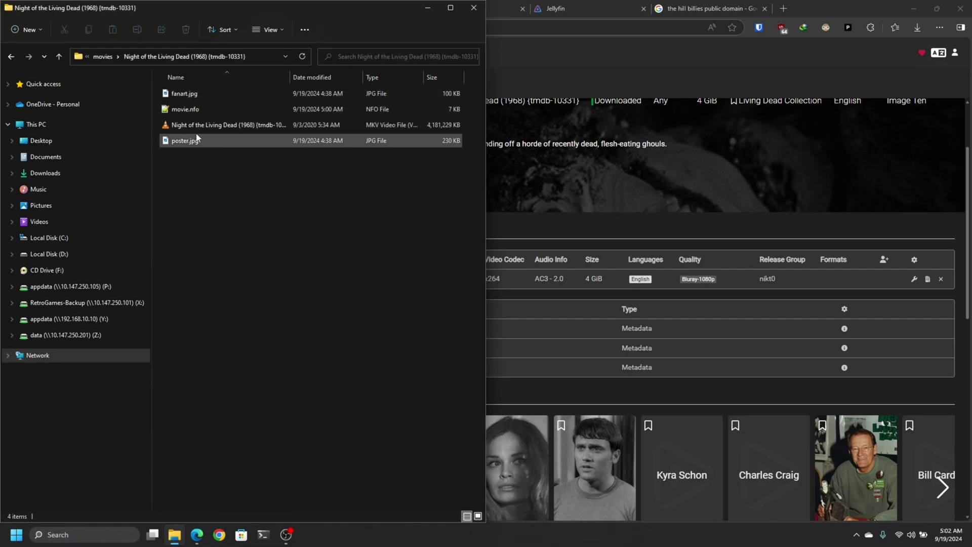
double_click(290, 77)
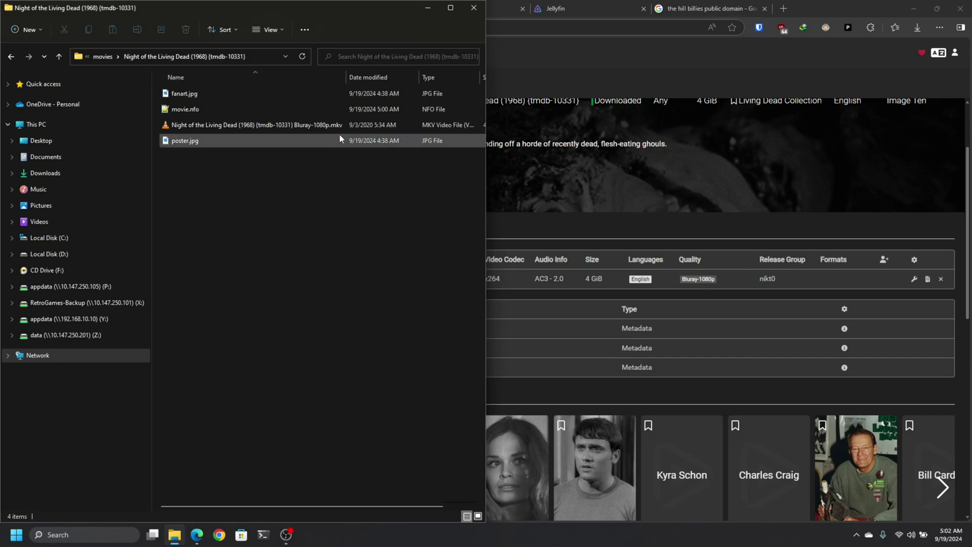
Preview fanart.jpg and poster.jpg, highlight movie.nfo, and minimize File Explorer to return to the movie's details in Radarr.
mouse_move(199, 94)
click(199, 94)
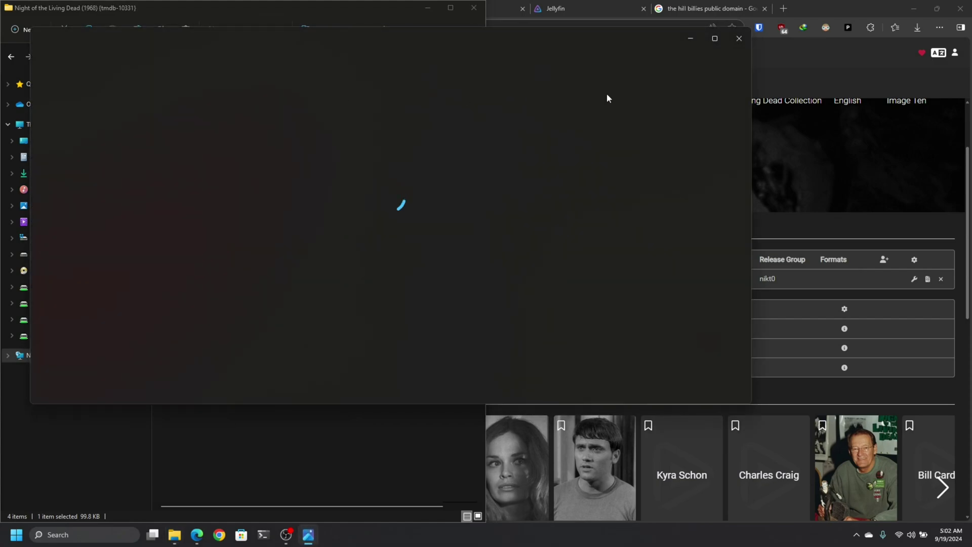
click(739, 38)
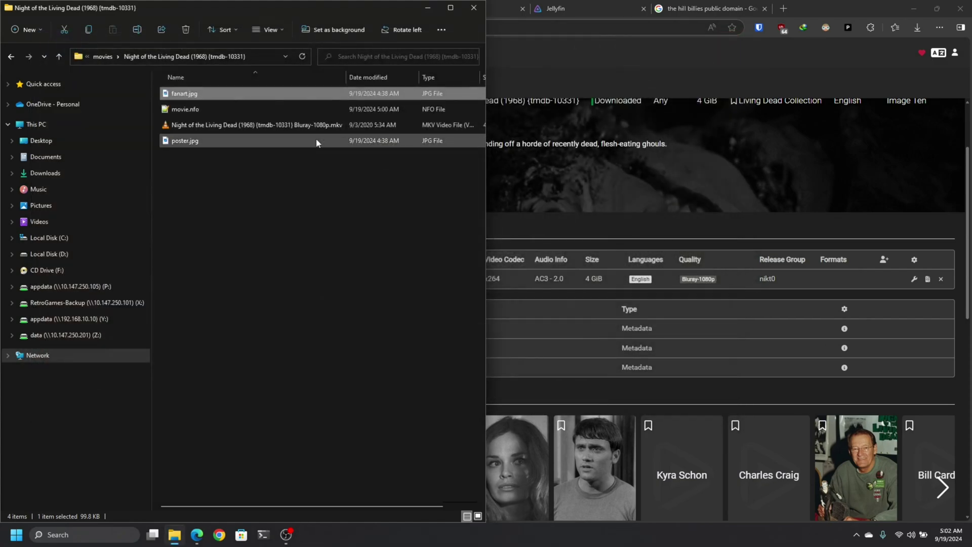
double_click(191, 143)
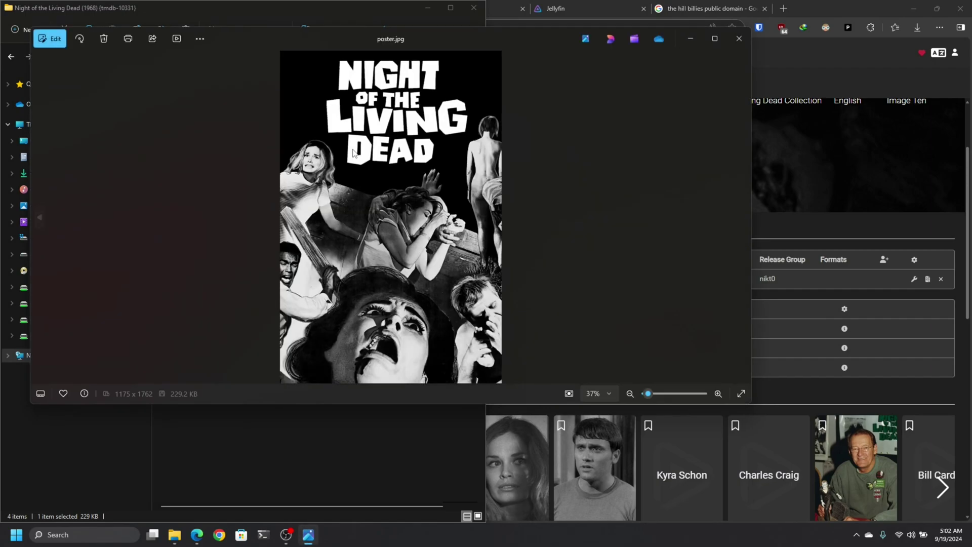
click(739, 40)
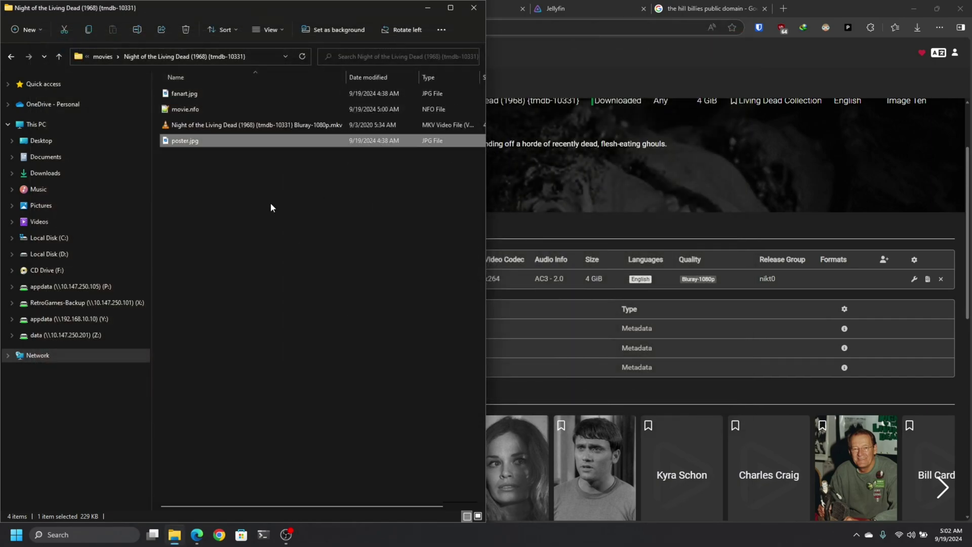
click(268, 200)
click(196, 111)
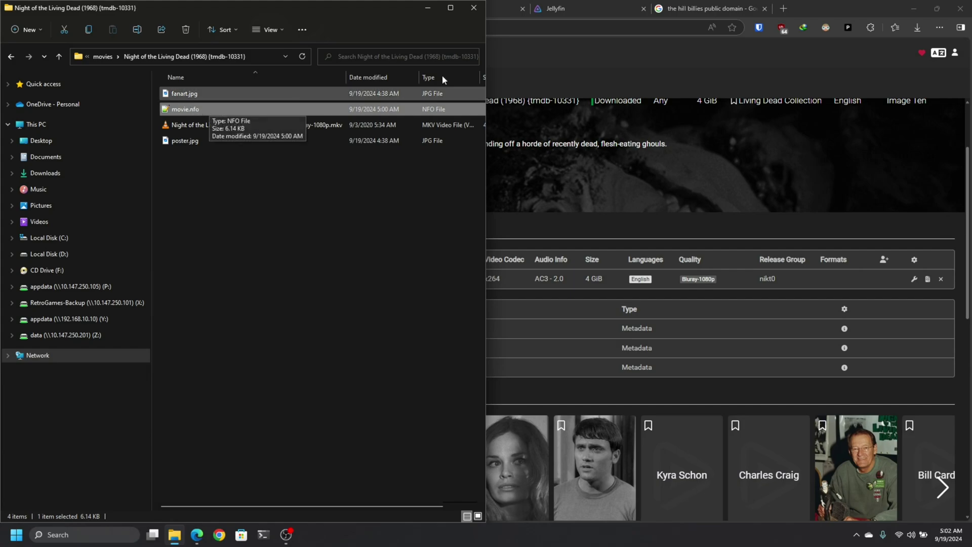
click(421, 9)
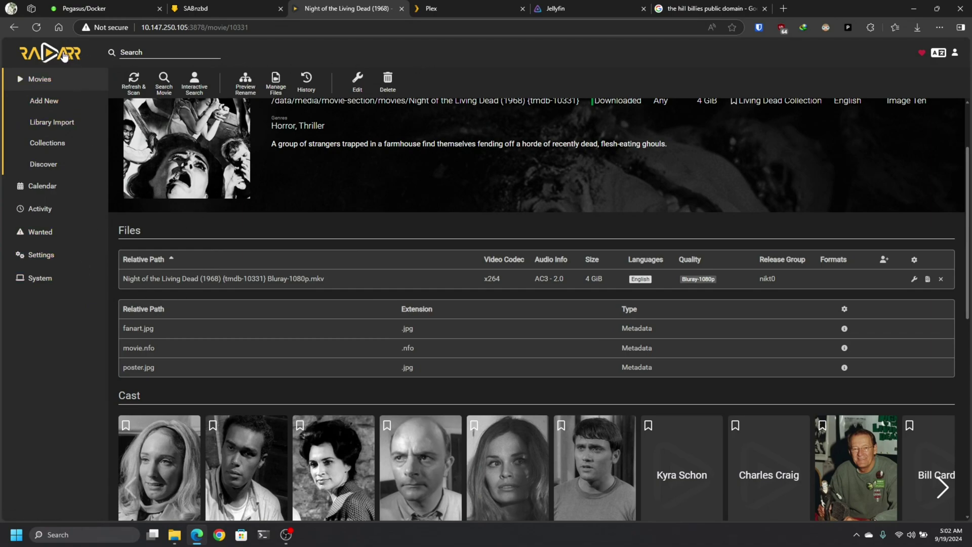
scroll(220, 246, up, 2)
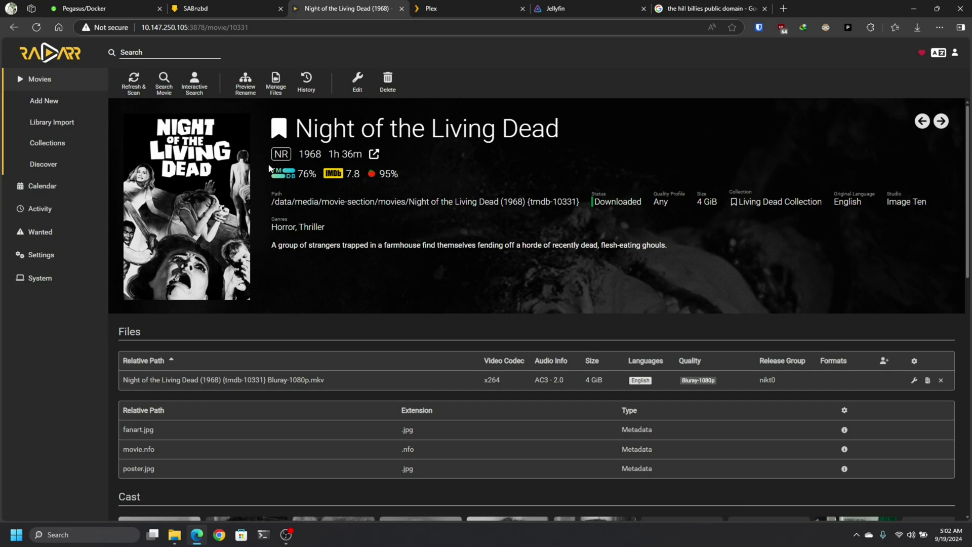
Switch to Plex, reload it, and check the Movies library for the imported movie.
click(453, 9)
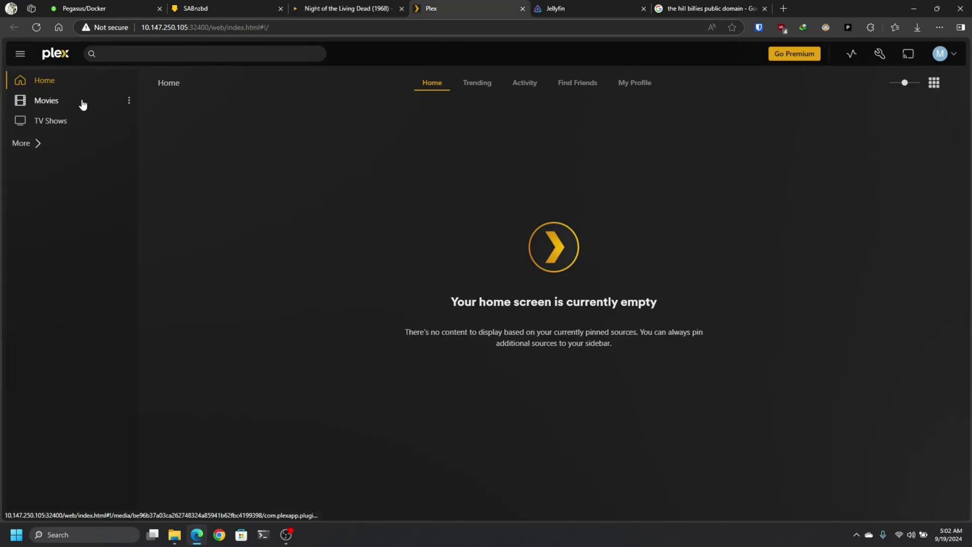
click(36, 27)
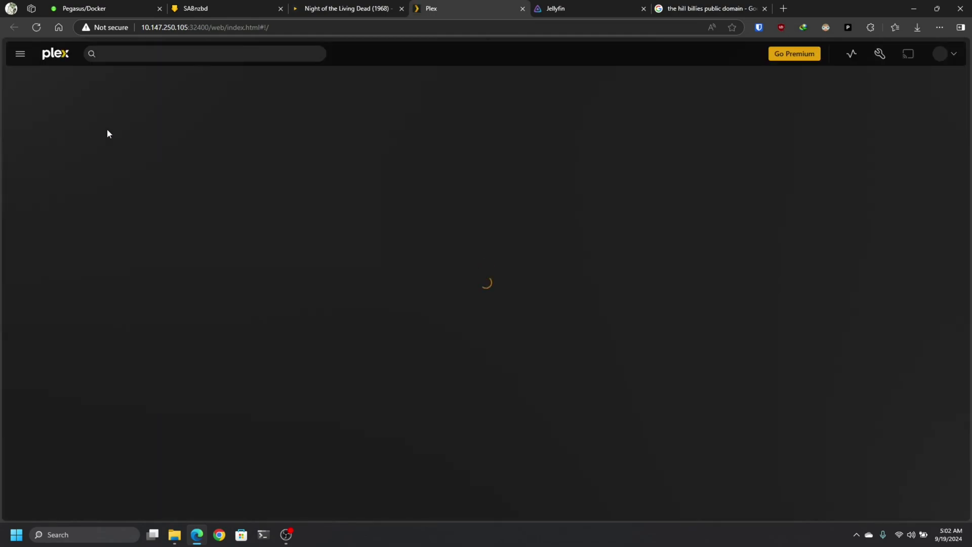
click(43, 106)
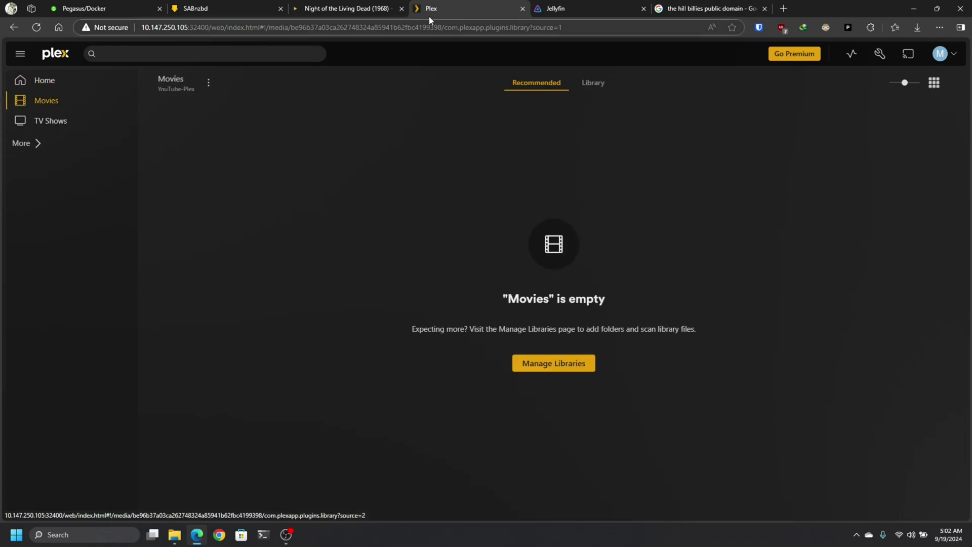
Switch to Jellyfin, reload it, and check the Movies library for the imported movie before returning to its home page.
click(557, 9)
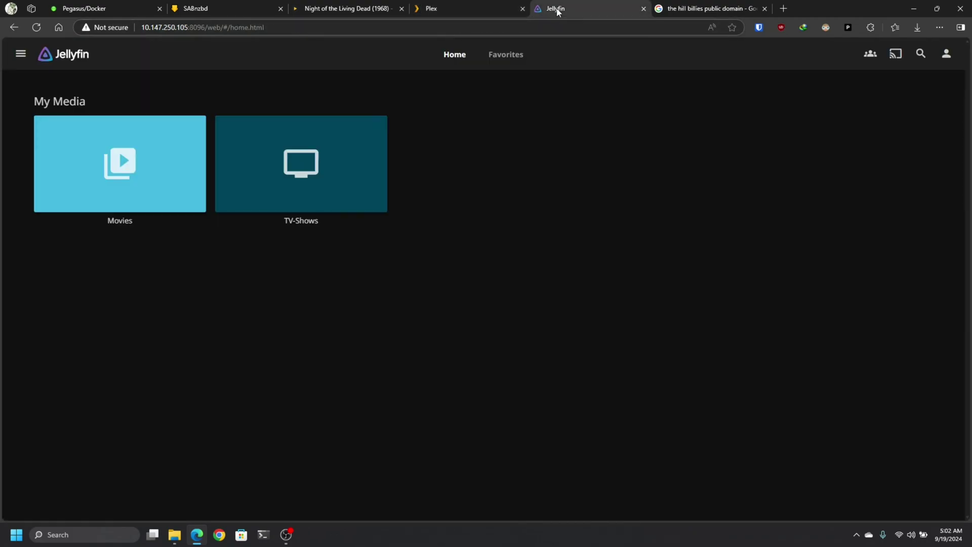
click(37, 28)
click(143, 175)
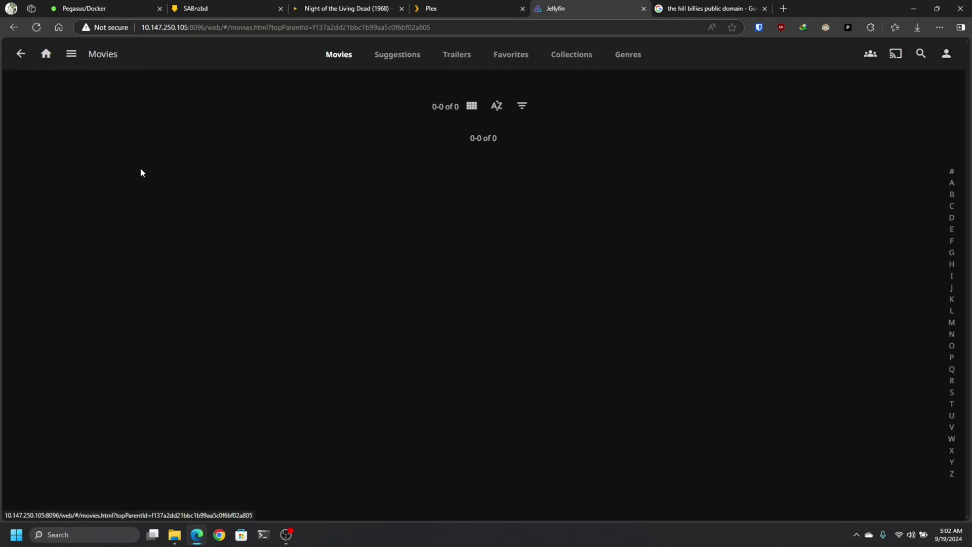
click(46, 54)
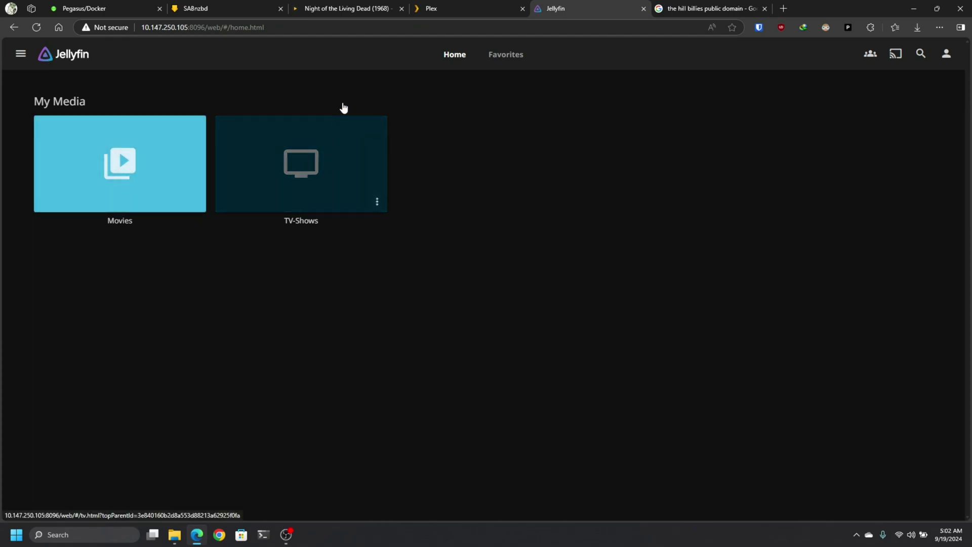
click(460, 6)
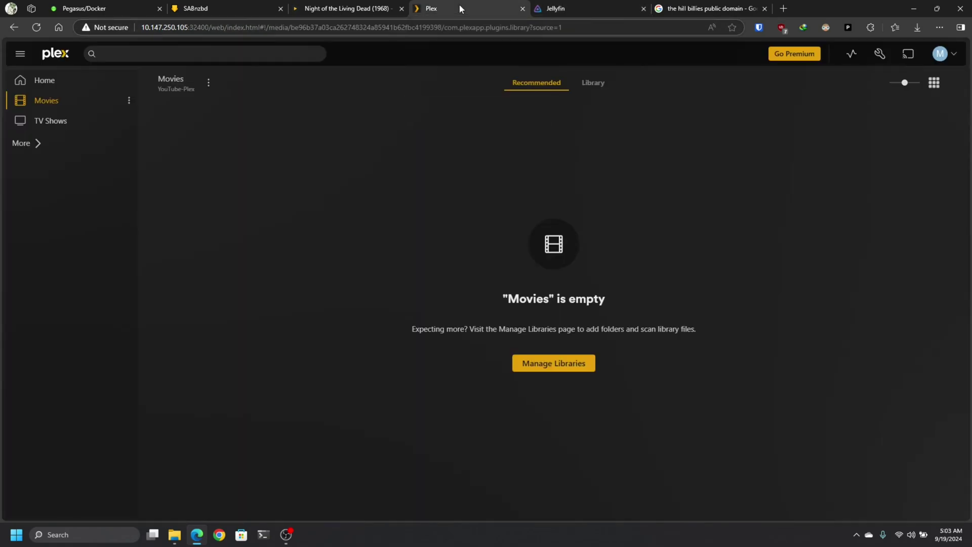
click(881, 55)
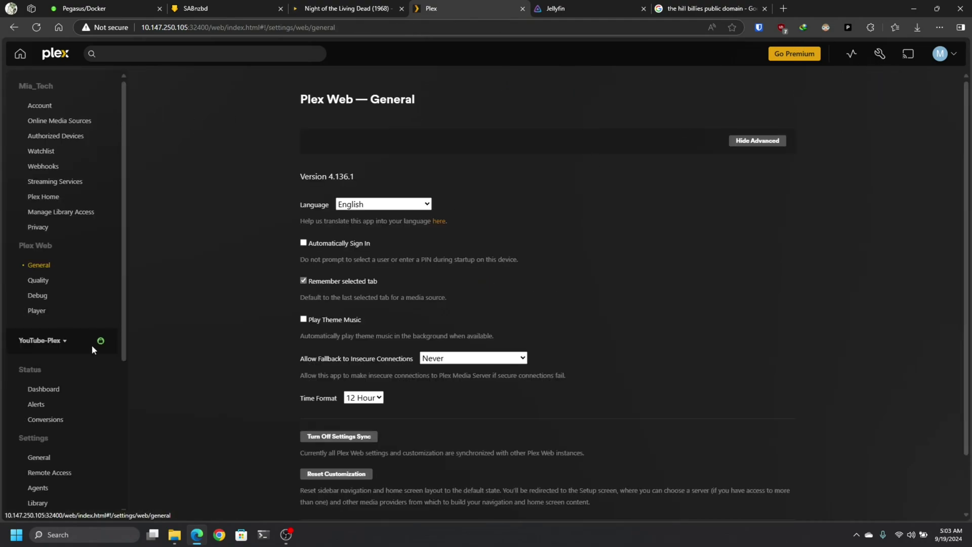
scroll(75, 362, down, 2)
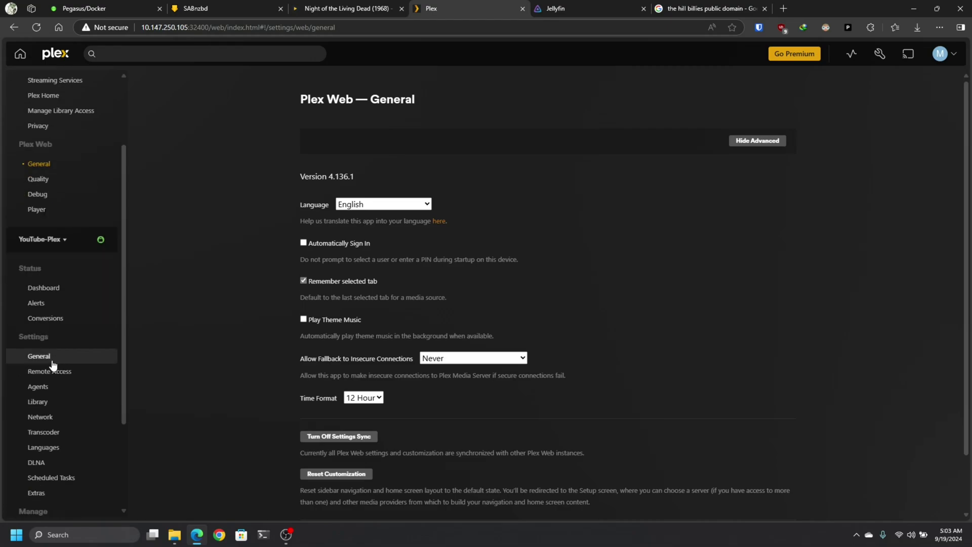
click(43, 402)
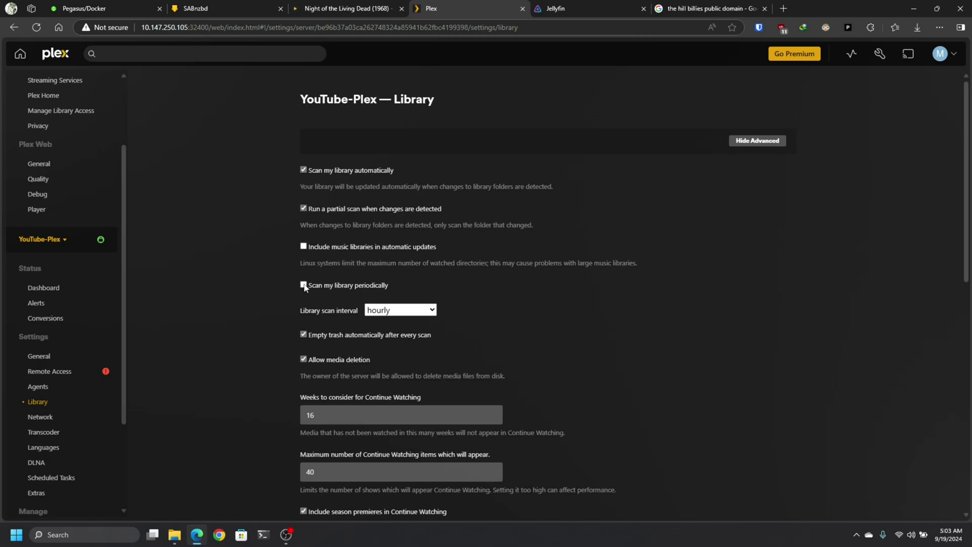
click(400, 310)
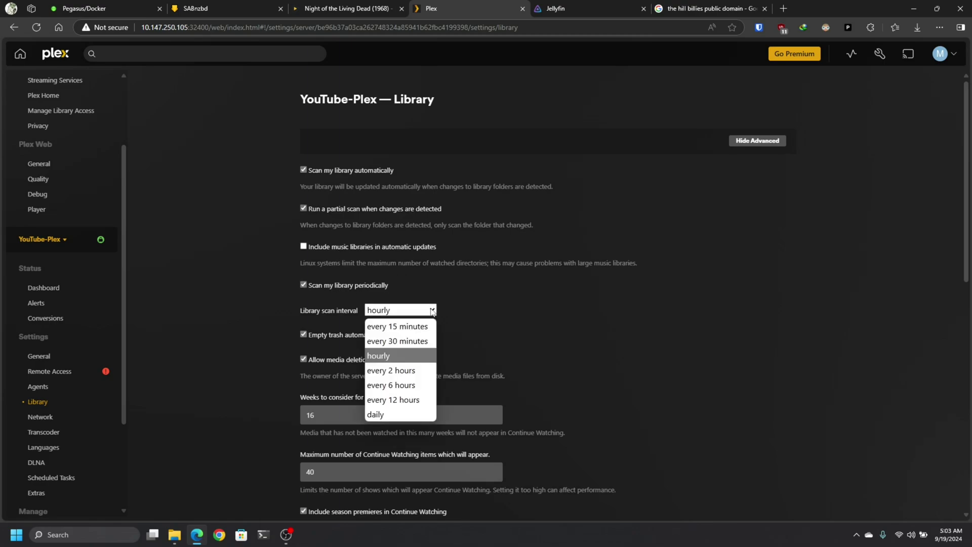
click(397, 385)
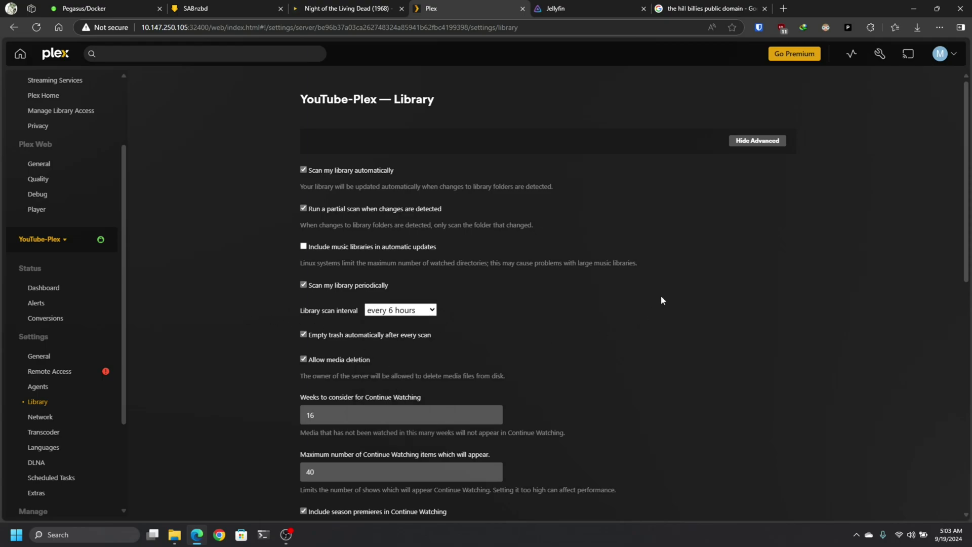
scroll(605, 332, down, 10)
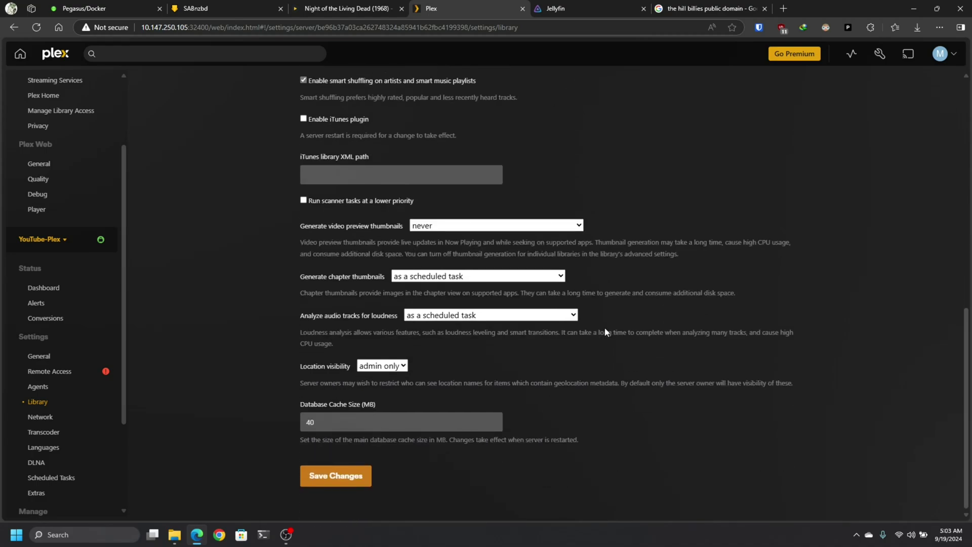
click(323, 479)
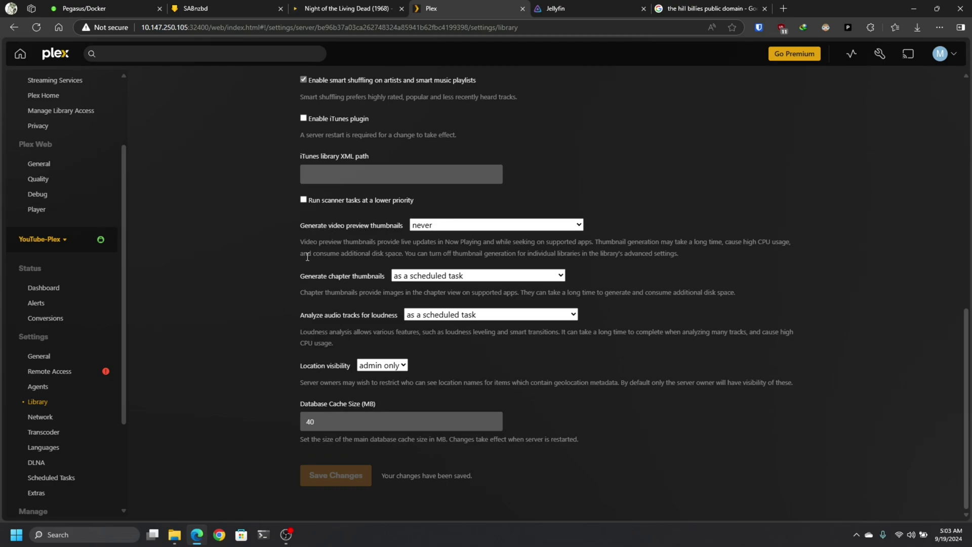
Set chapter thumbnail generation and audio loudness analysis to "as a scheduled task and when media is added" and save the changes.
click(535, 278)
click(504, 324)
click(505, 315)
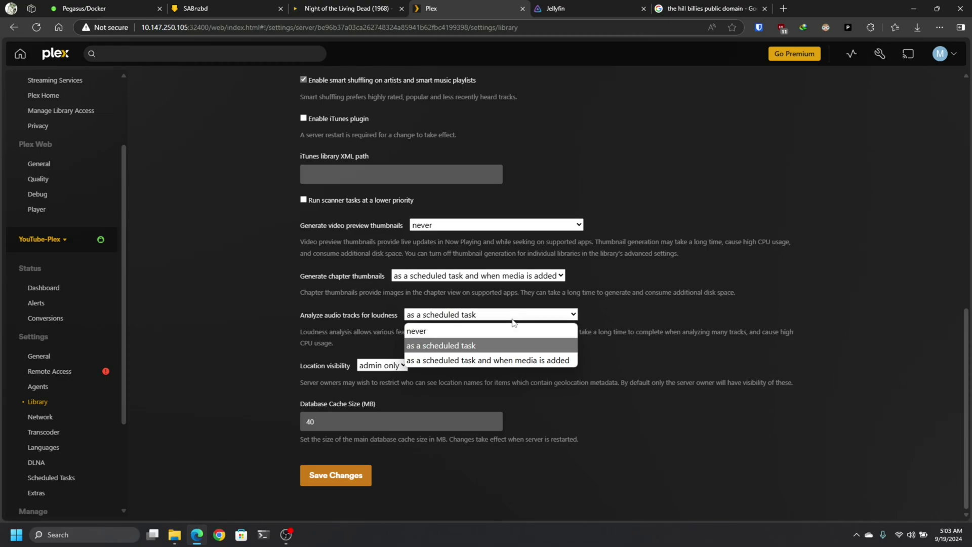
click(506, 358)
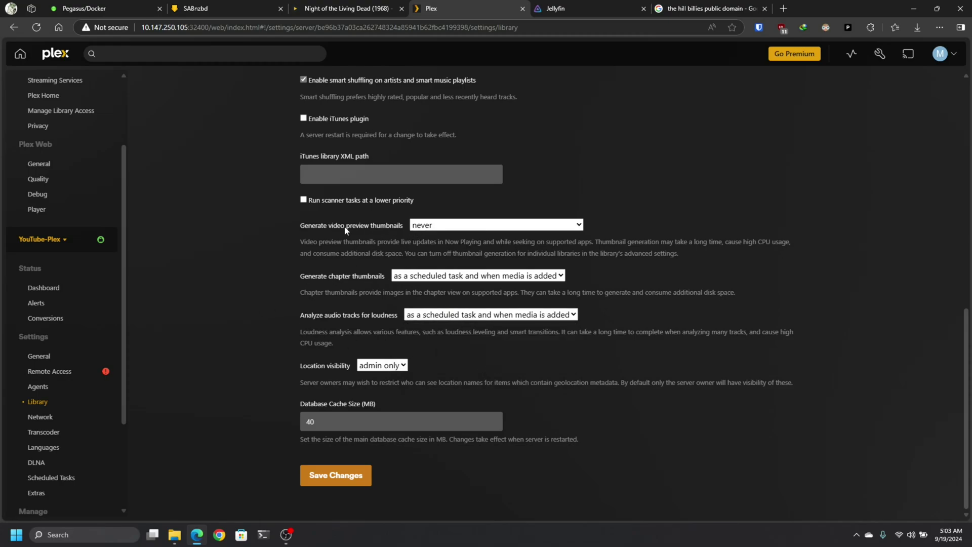
click(472, 228)
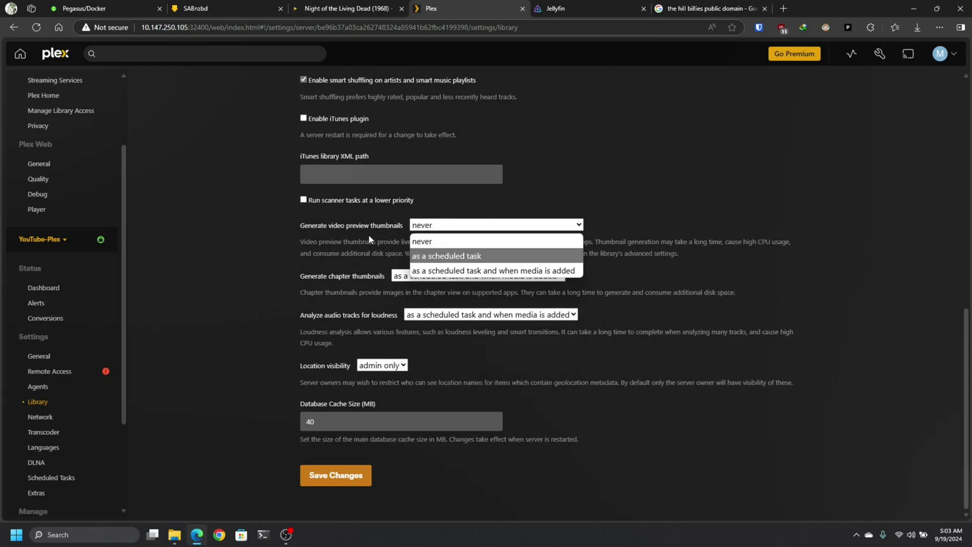
click(332, 225)
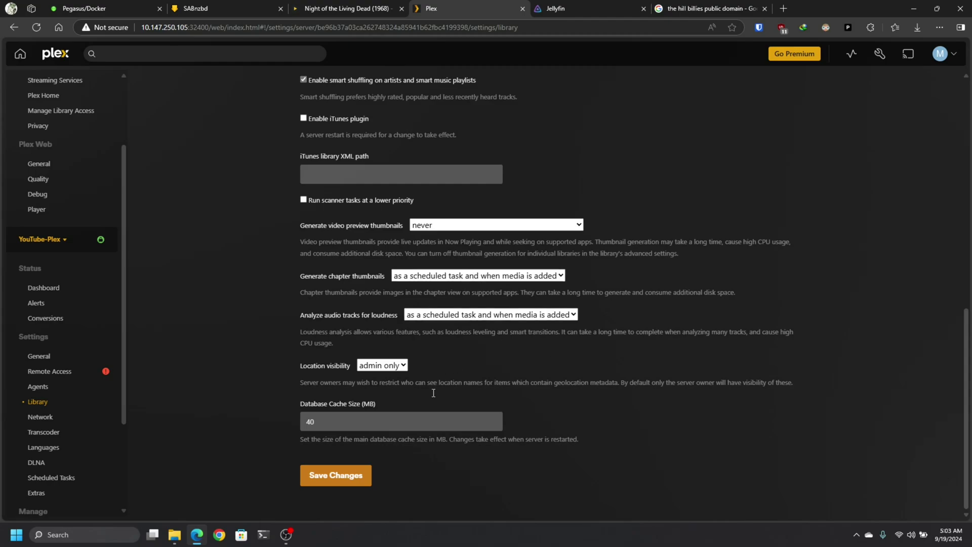
click(335, 475)
scroll(285, 350, up, 6)
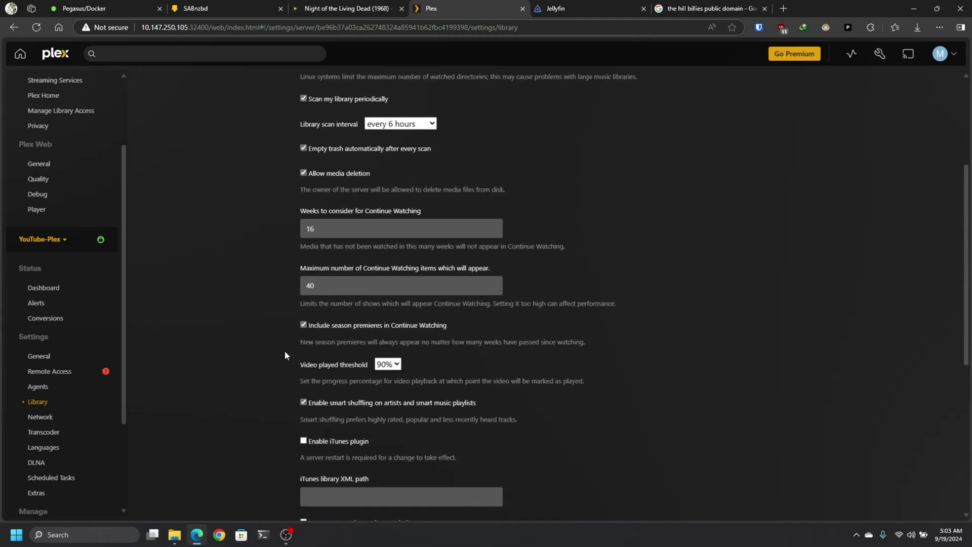
scroll(285, 350, up, 4)
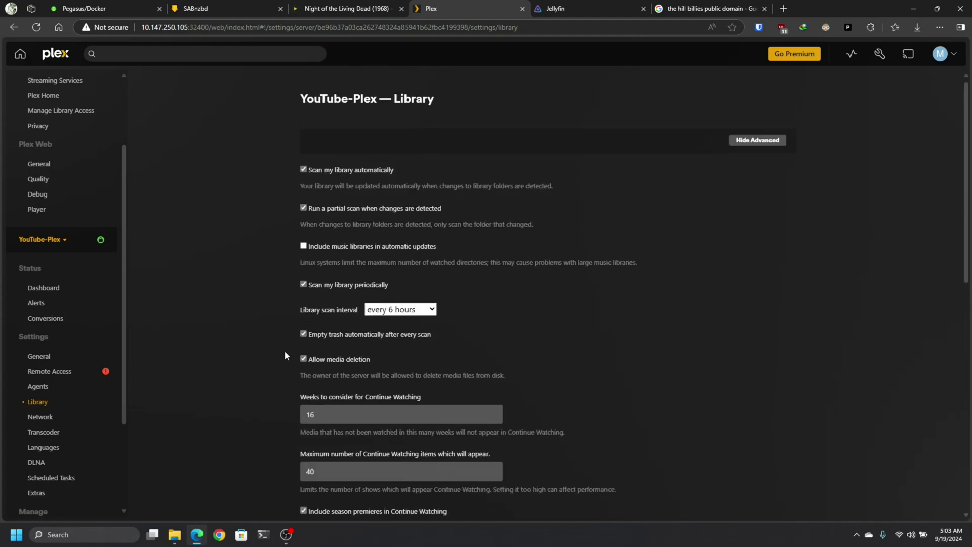
Return to the Plex home page and scan the Movies library's files.
click(16, 54)
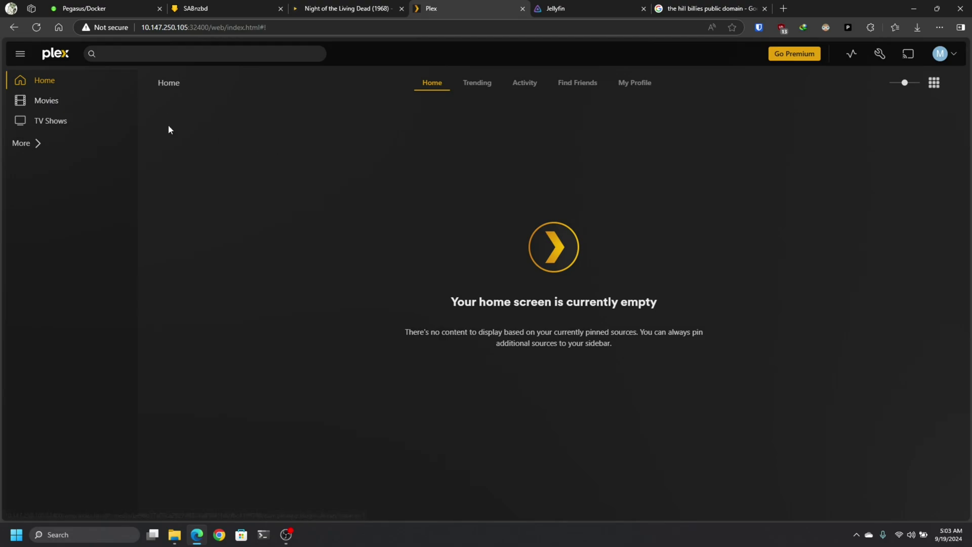
click(129, 101)
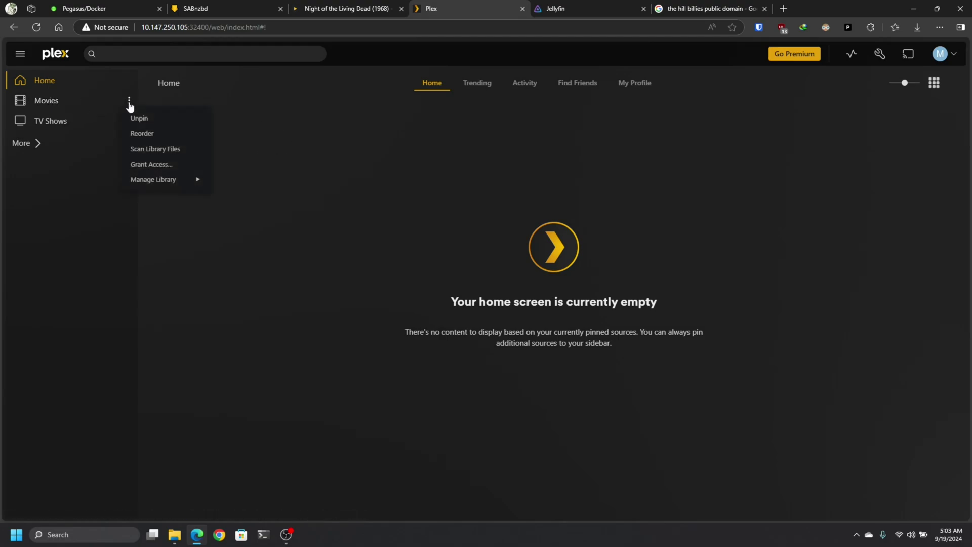
click(153, 151)
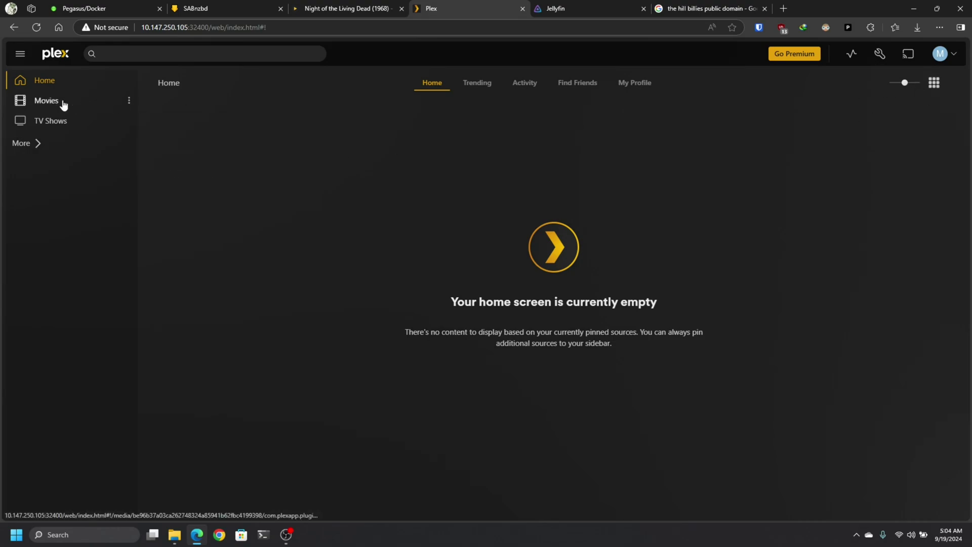
Review the server's Libraries management page in the Plex settings and return to the home page.
click(881, 56)
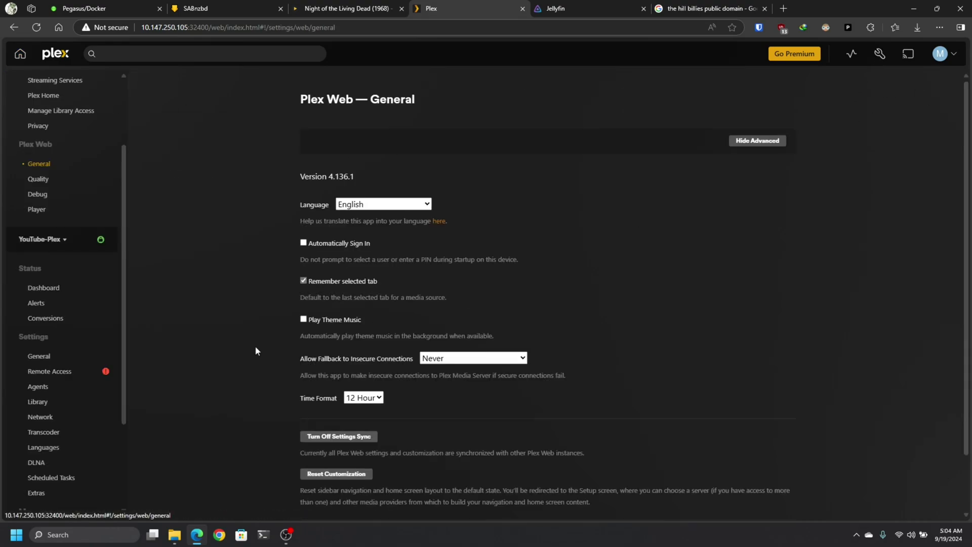
scroll(255, 345, down, 2)
scroll(76, 415, down, 3)
click(59, 408)
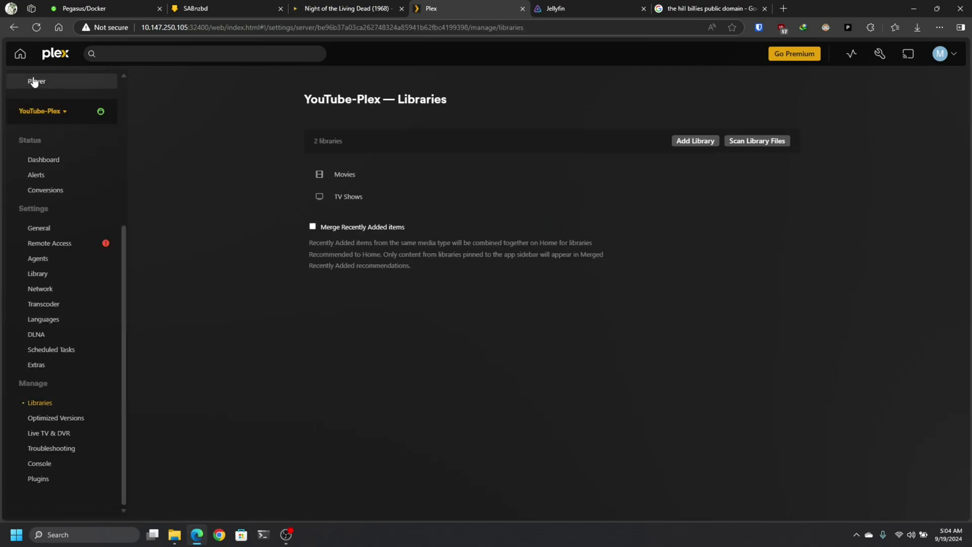
click(20, 56)
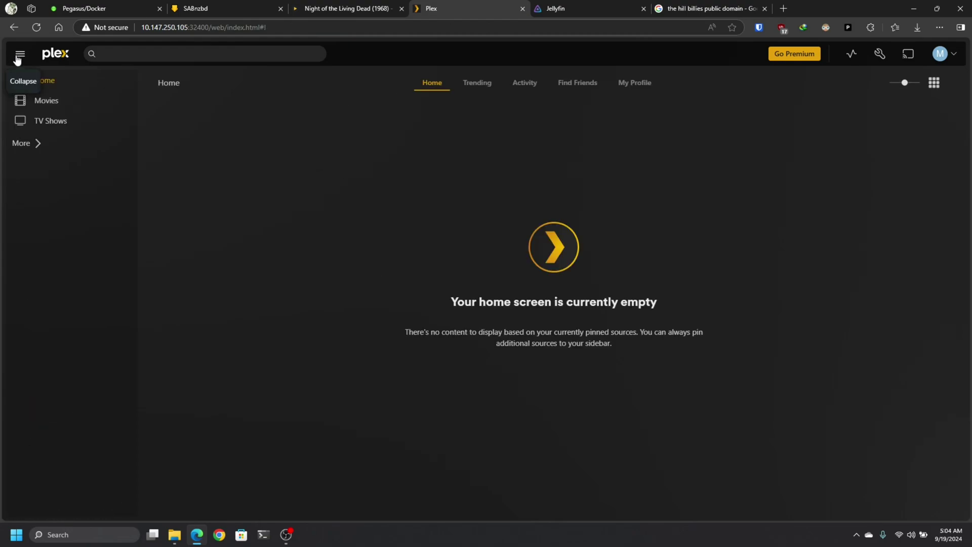
Scan the Movies library's files again, then check the server activity and the Movies library in Plex.
click(128, 101)
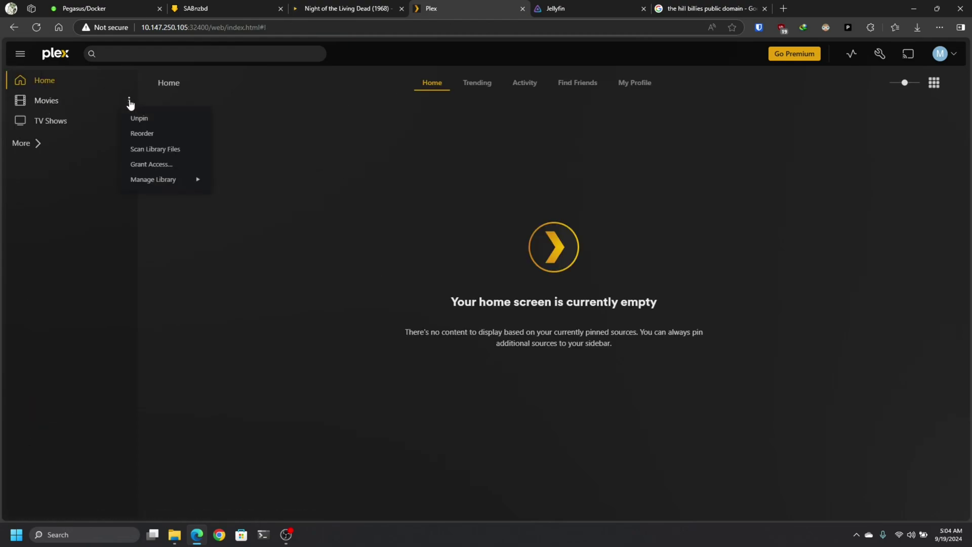
click(171, 154)
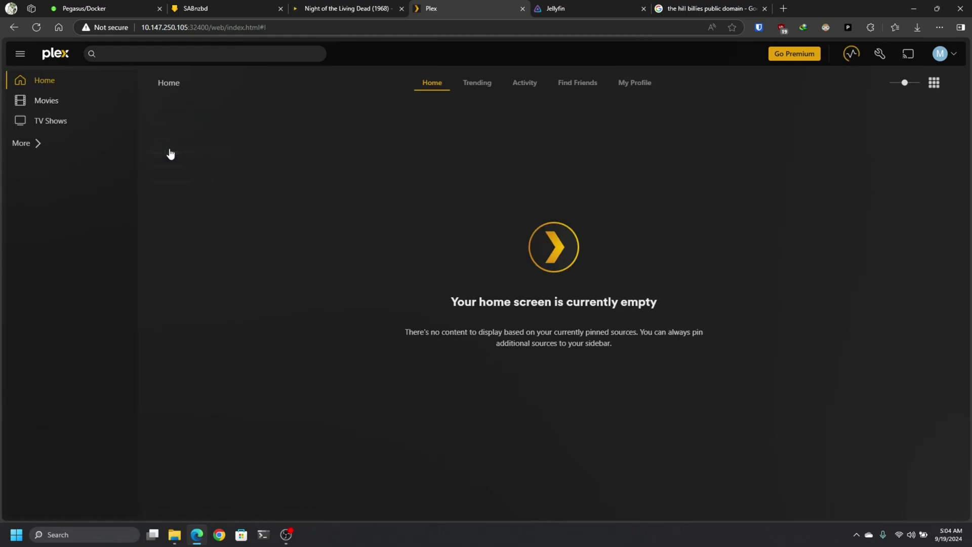
click(855, 61)
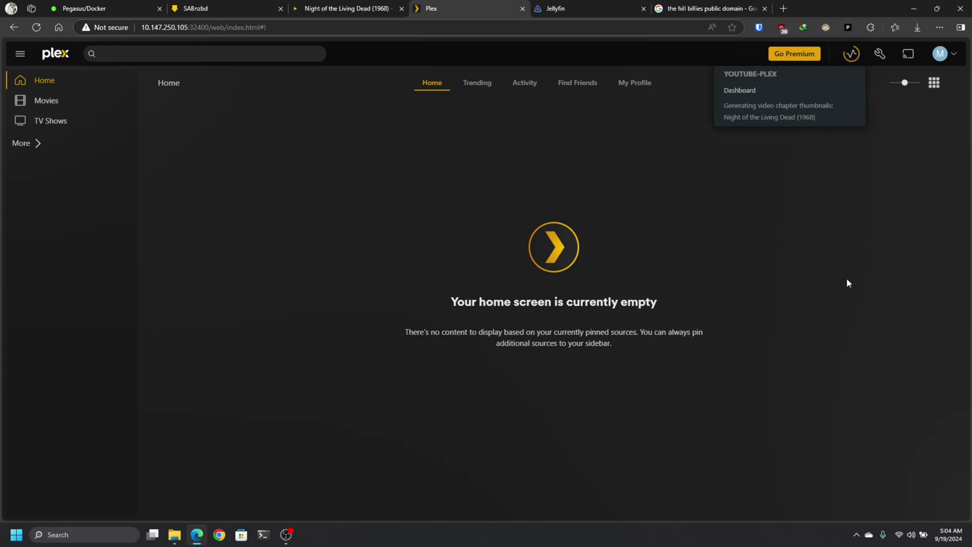
mouse_move(843, 58)
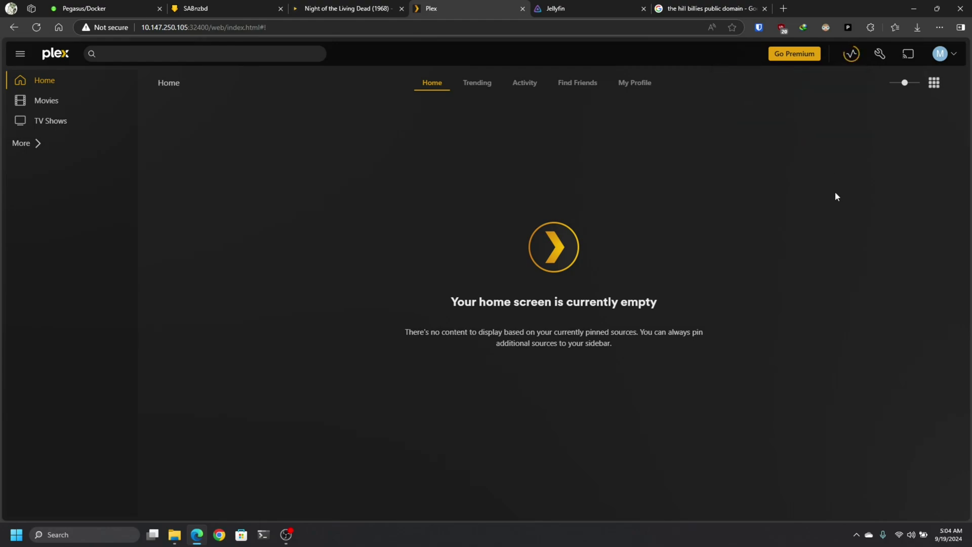
click(45, 101)
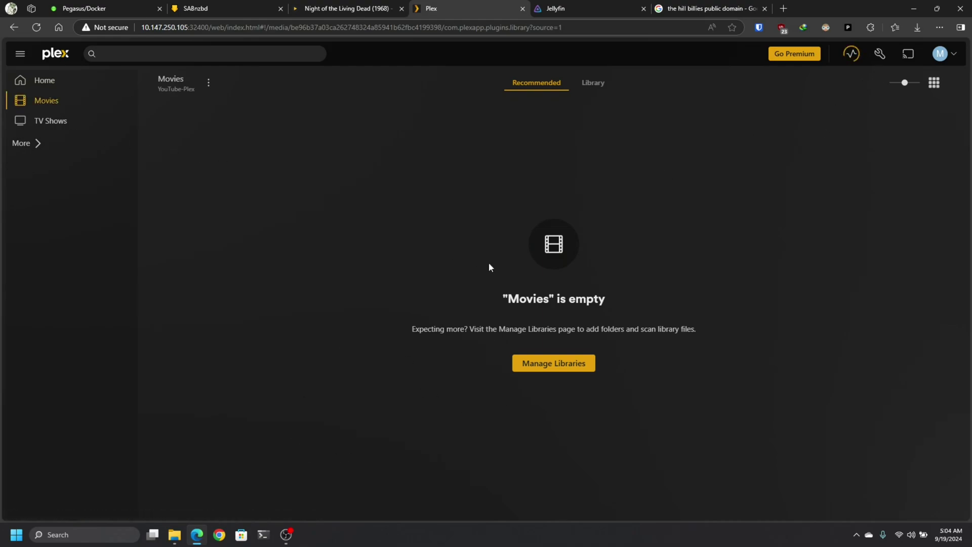
Switch to Jellyfin, scan all libraries from the administration dashboard, and return to the home page to check for the movie.
click(579, 9)
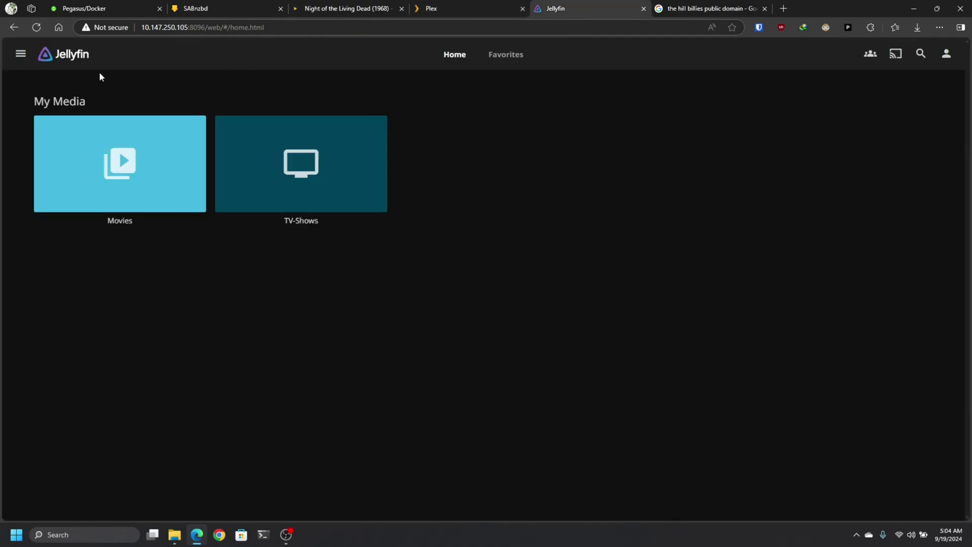
click(196, 205)
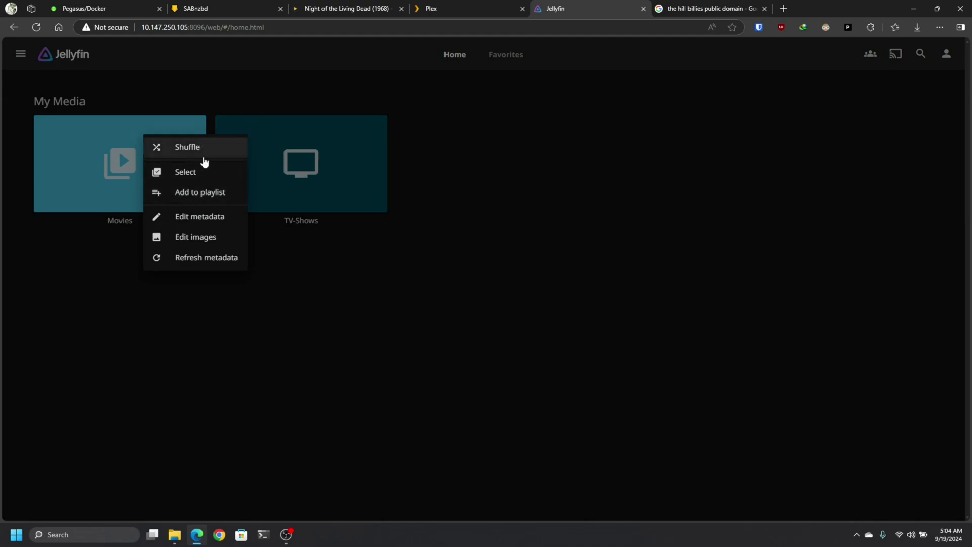
key(Escape)
click(18, 55)
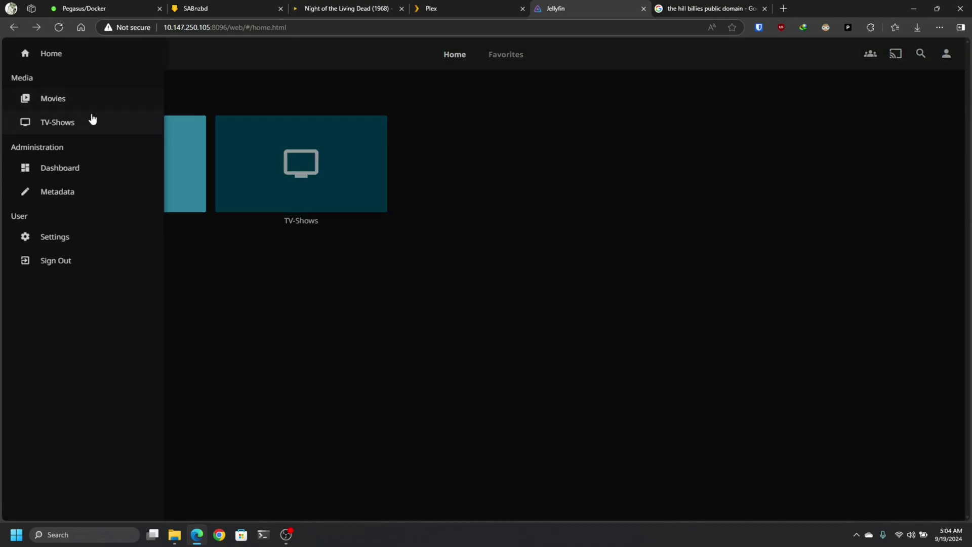
click(84, 168)
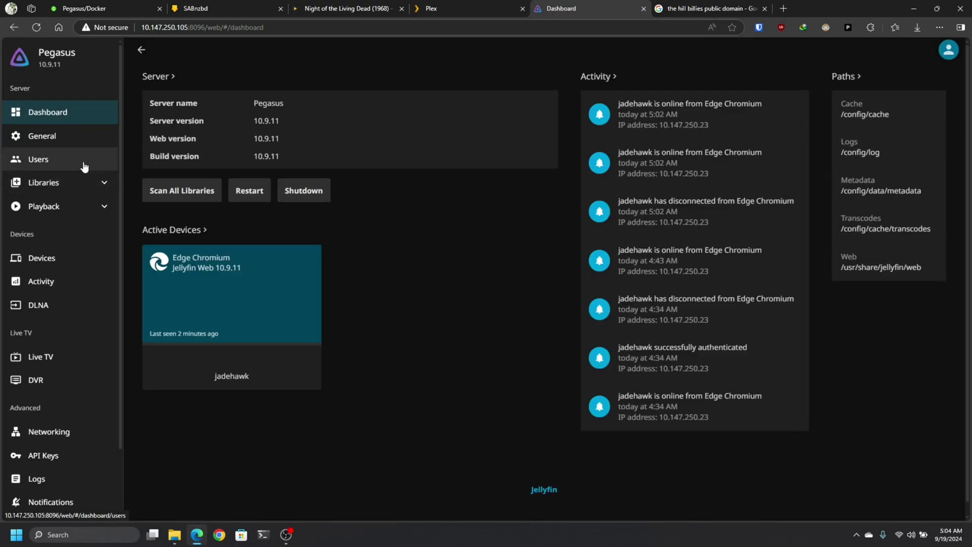
click(190, 192)
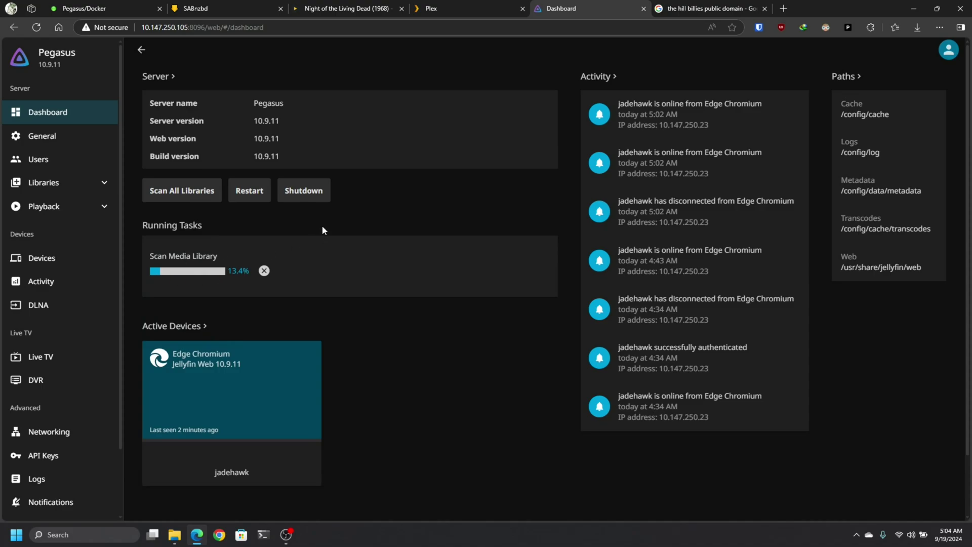
click(19, 62)
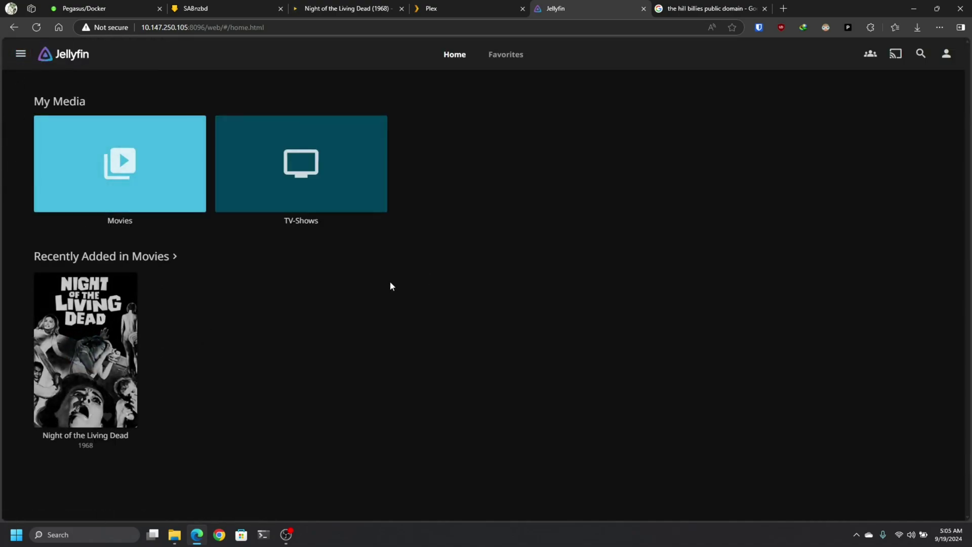
Switch to Plex, reload the Movies library and open the details page of Night of the Living Dead.
click(487, 8)
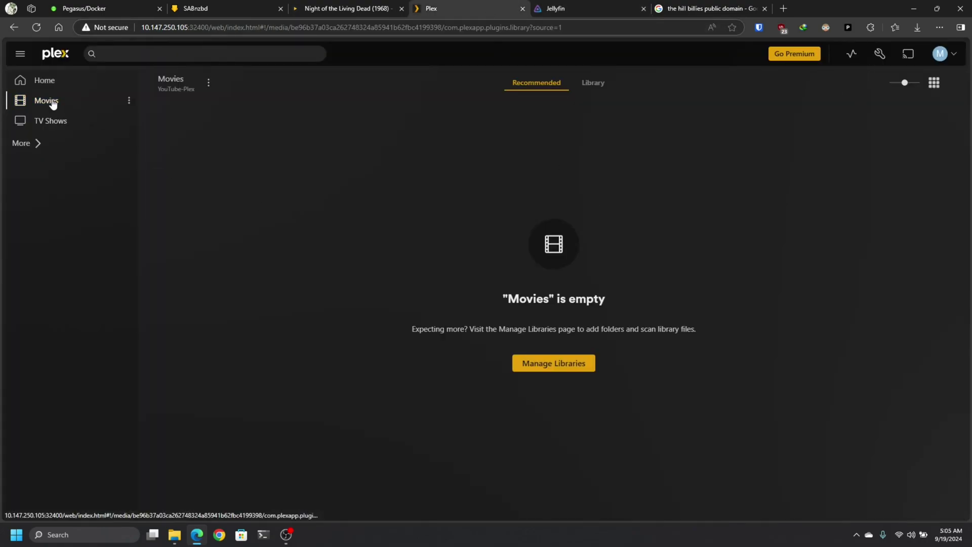
click(36, 28)
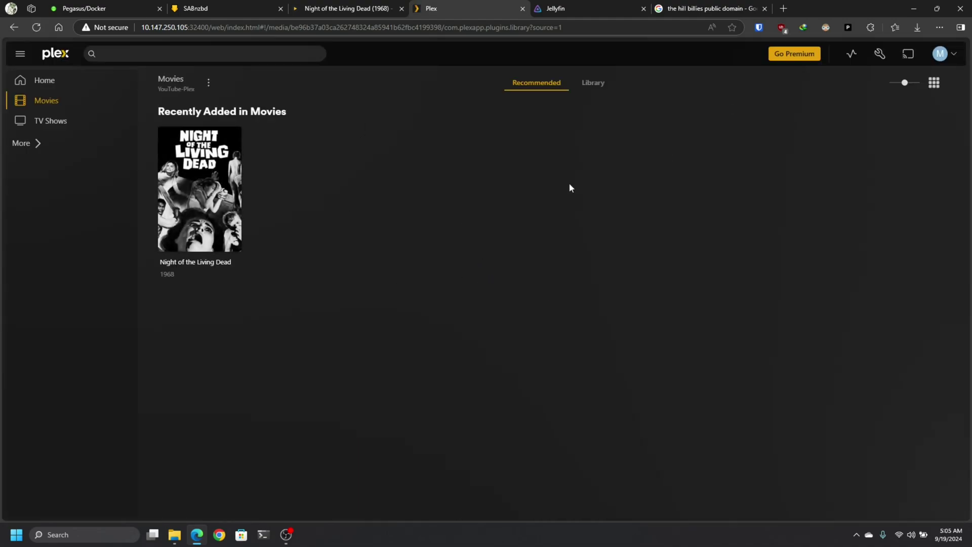
mouse_move(223, 234)
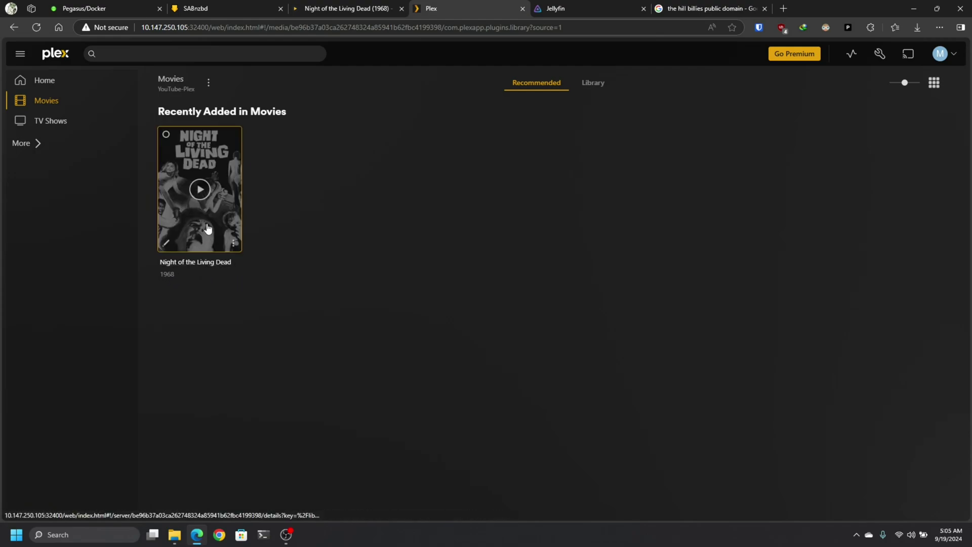
click(204, 262)
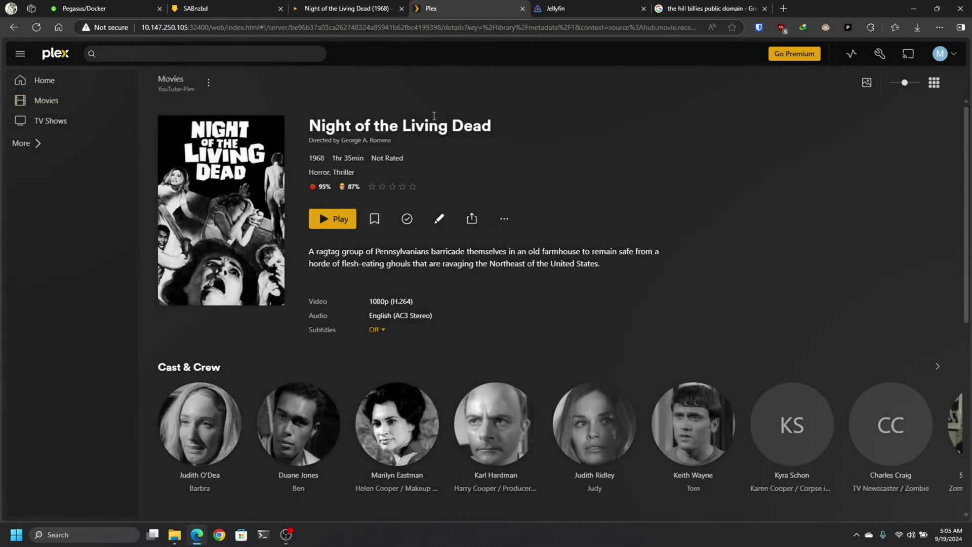
Review the movie's description, video format, cast and reviews on its Plex details page.
drag(308, 252, 316, 253)
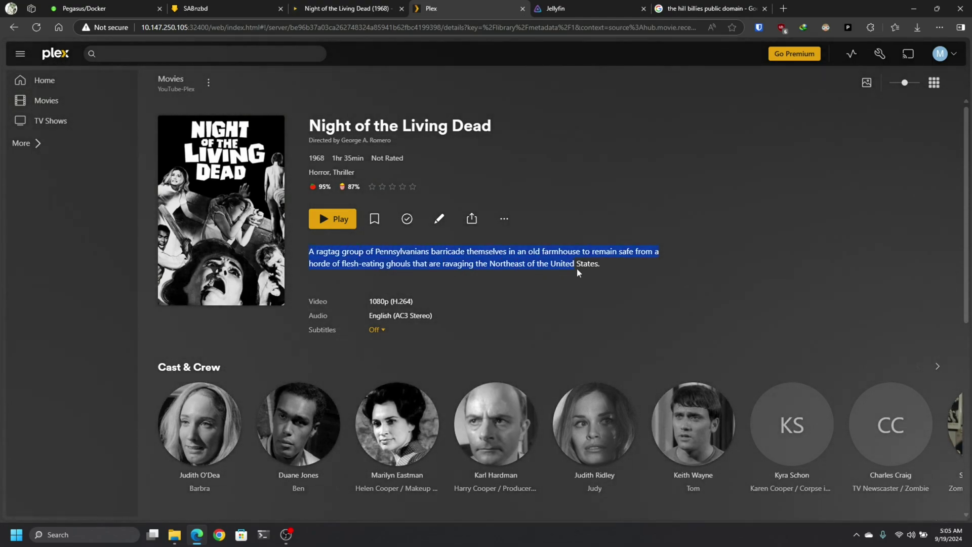
drag(577, 273, 601, 268)
click(528, 295)
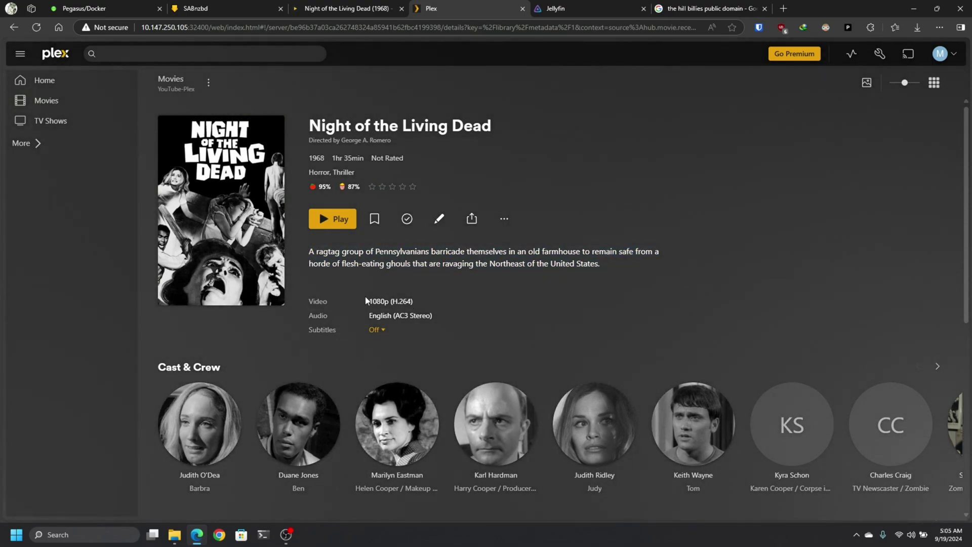
drag(365, 302, 404, 301)
scroll(520, 284, down, 3)
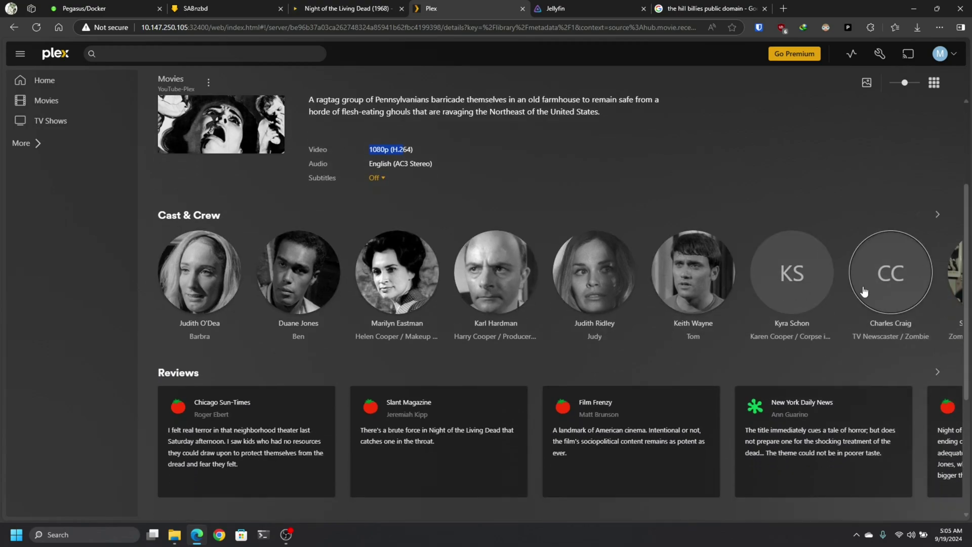
scroll(450, 328, up, 3)
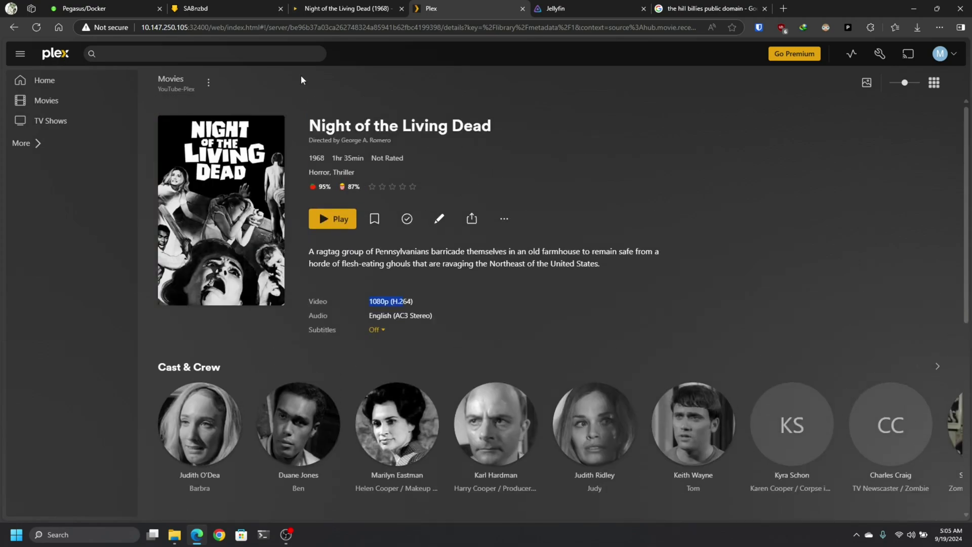
Switch to Jellyfin, open Night of the Living Dead, review its details and compare them with the Plex page.
click(556, 9)
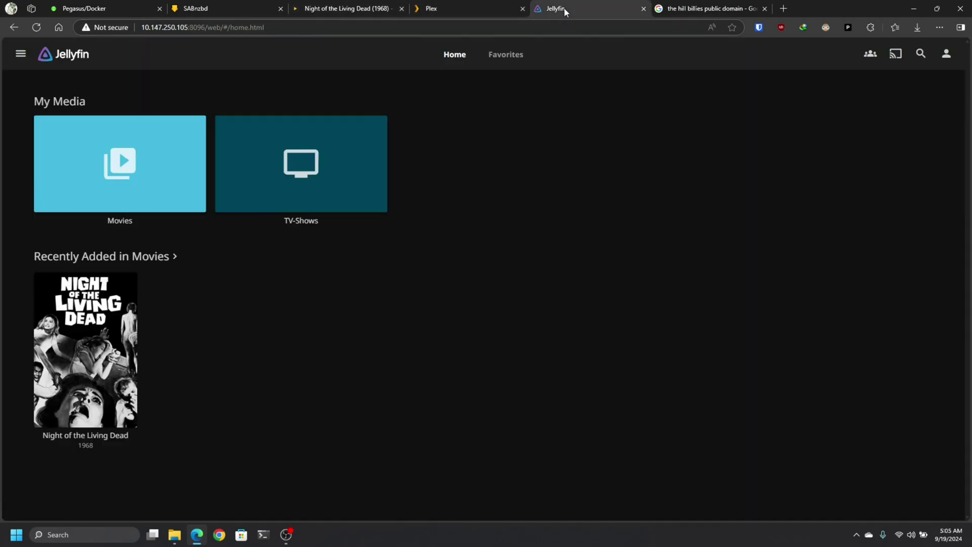
click(95, 434)
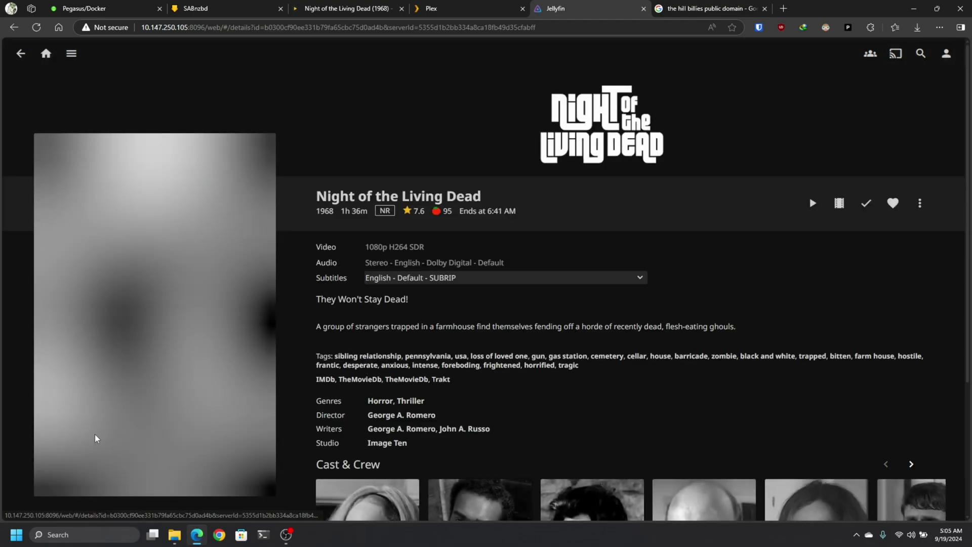
scroll(644, 371, down, 2)
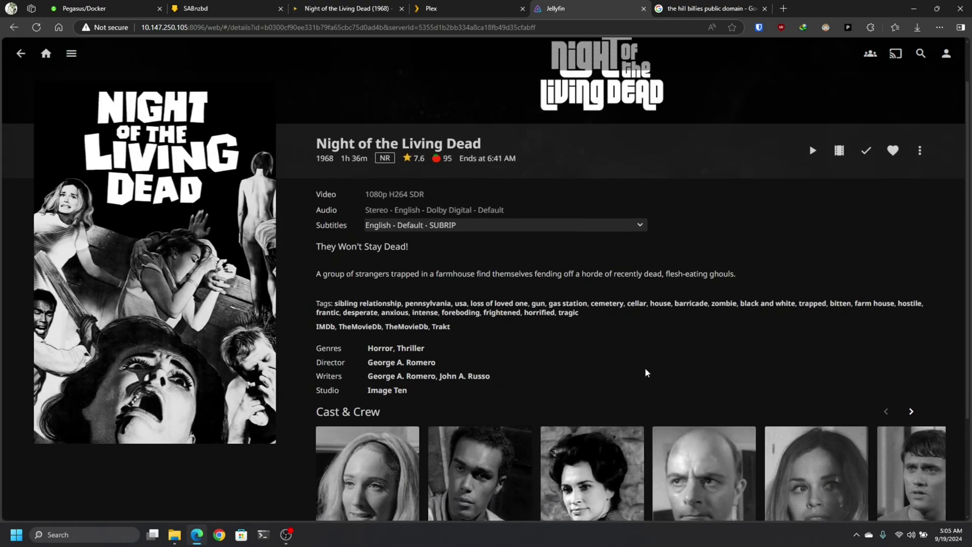
scroll(509, 316, down, 1)
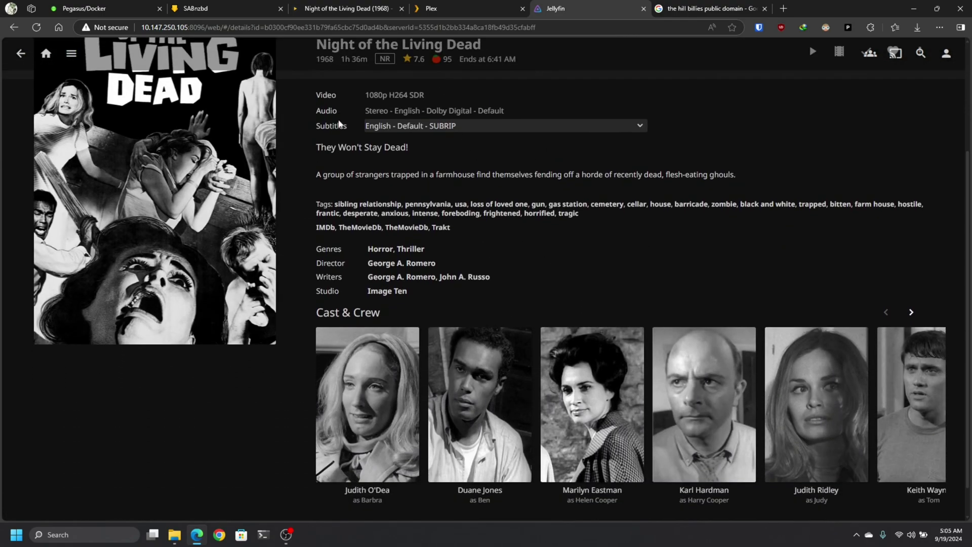
scroll(689, 286, down, 1)
scroll(641, 372, up, 4)
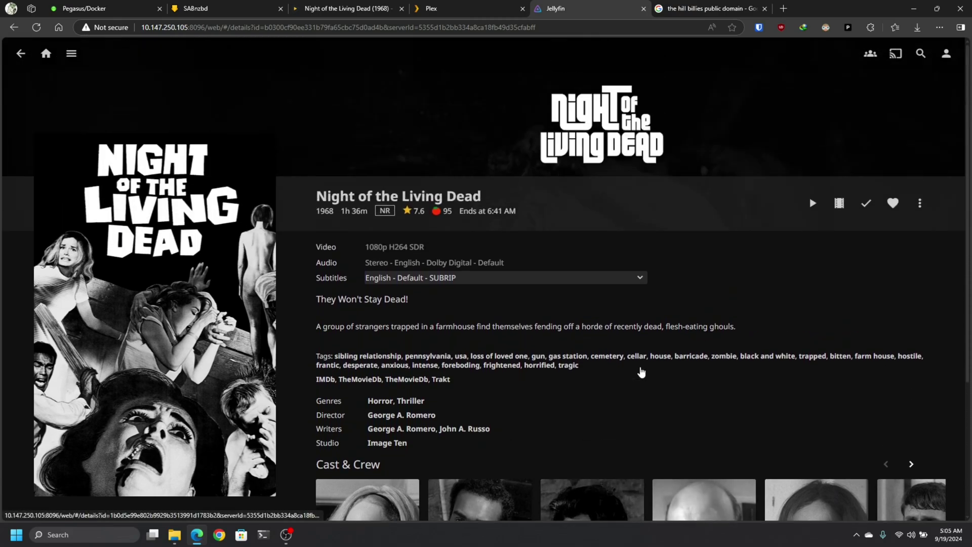
click(454, 6)
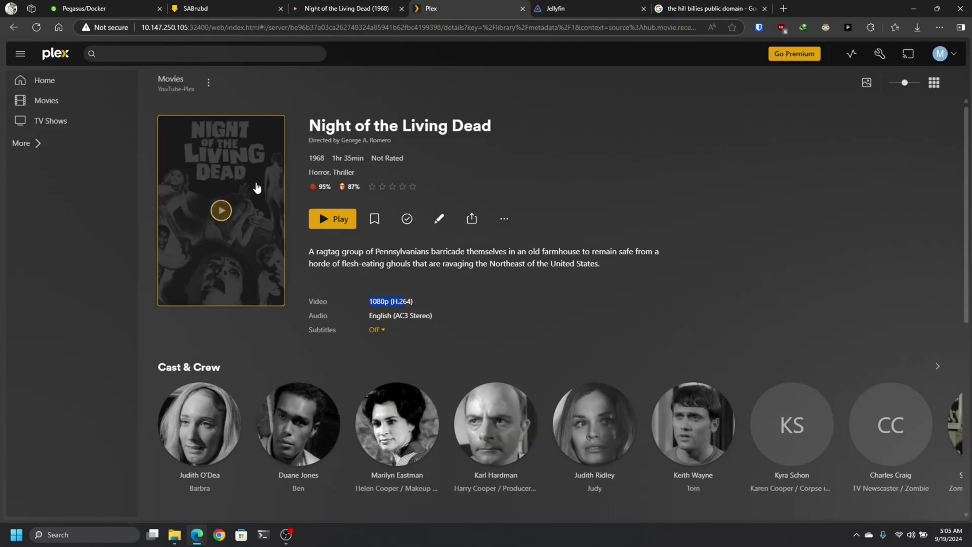
click(580, 8)
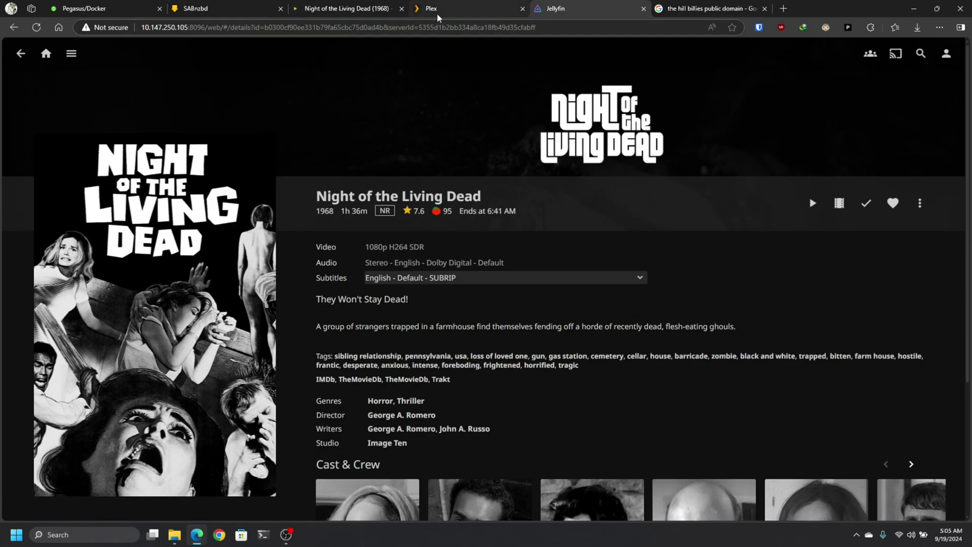
click(455, 7)
Switch to the Unraid Docker page and open the web interface of the sonarr-tut container.
click(348, 5)
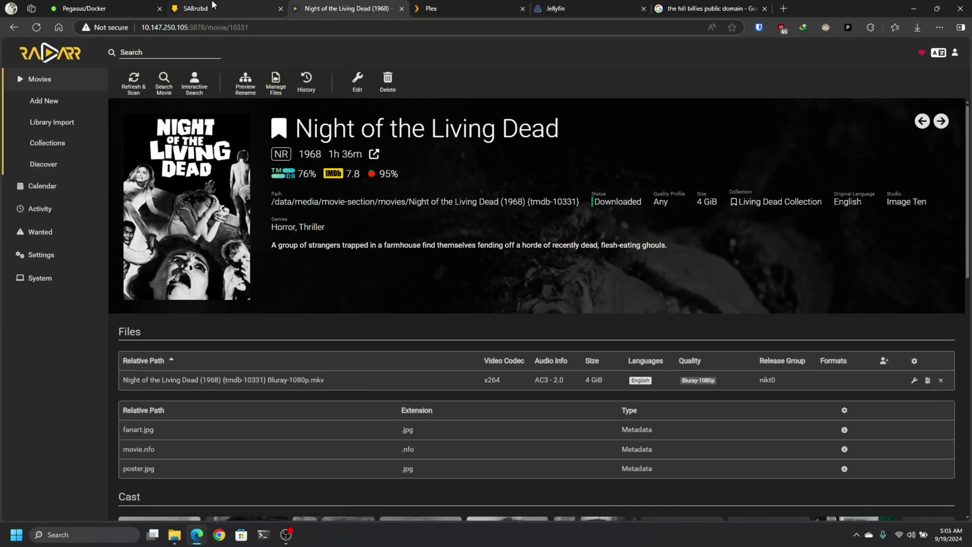
click(213, 8)
key(ctrl+t)
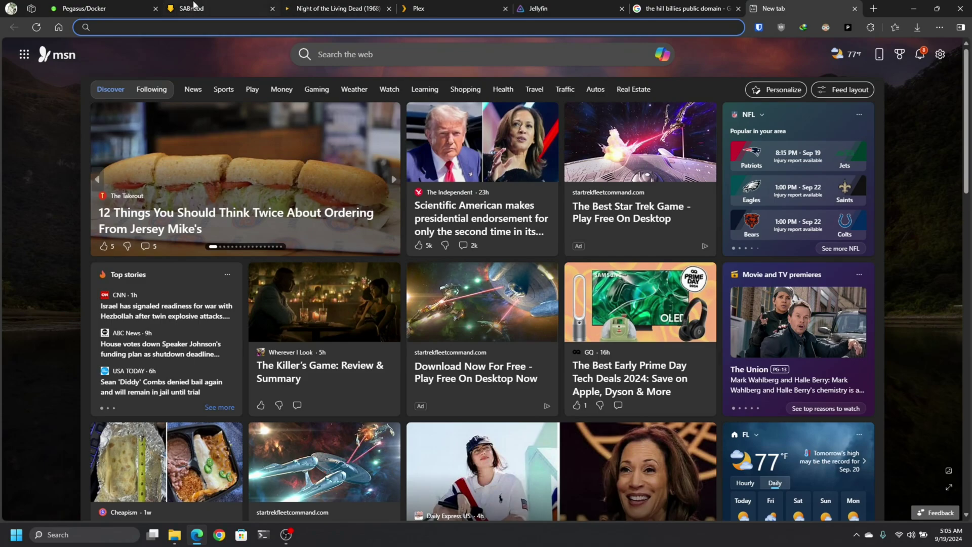
click(117, 10)
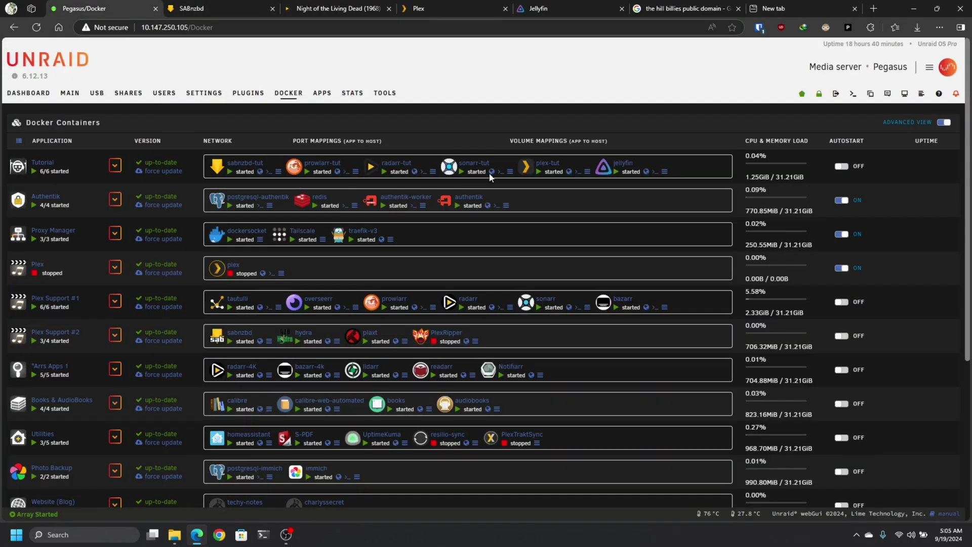
click(492, 172)
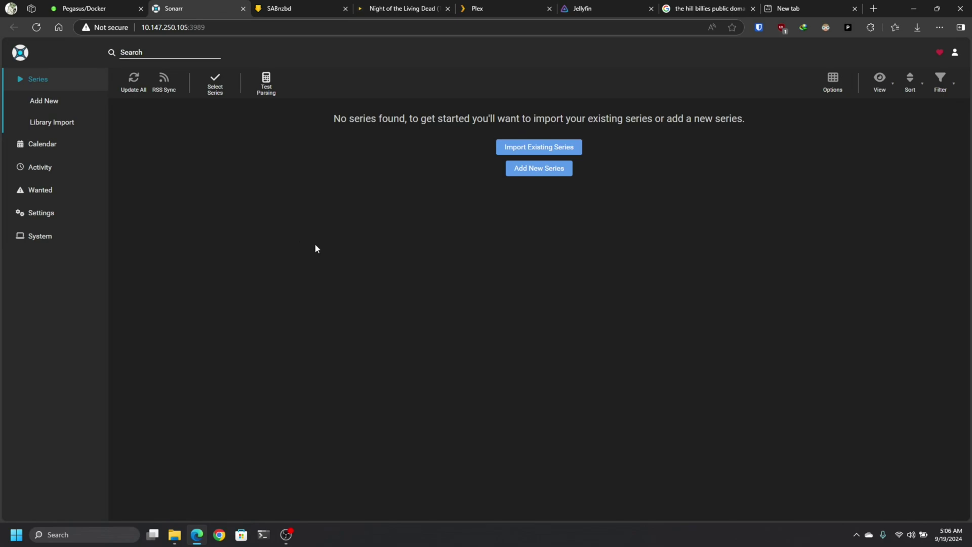
Search Sonarr for a new series named "the hill billies".
click(169, 56)
text(the h)
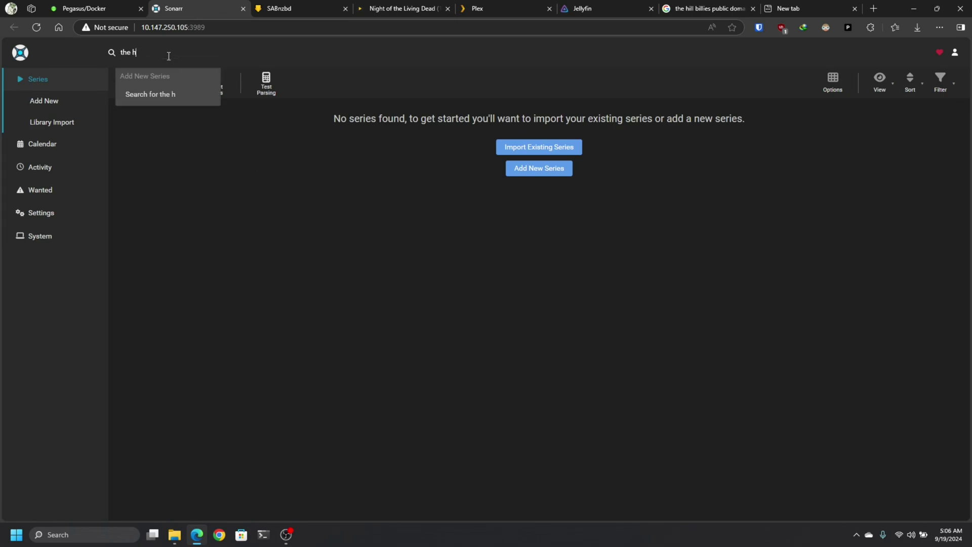
text(ill)
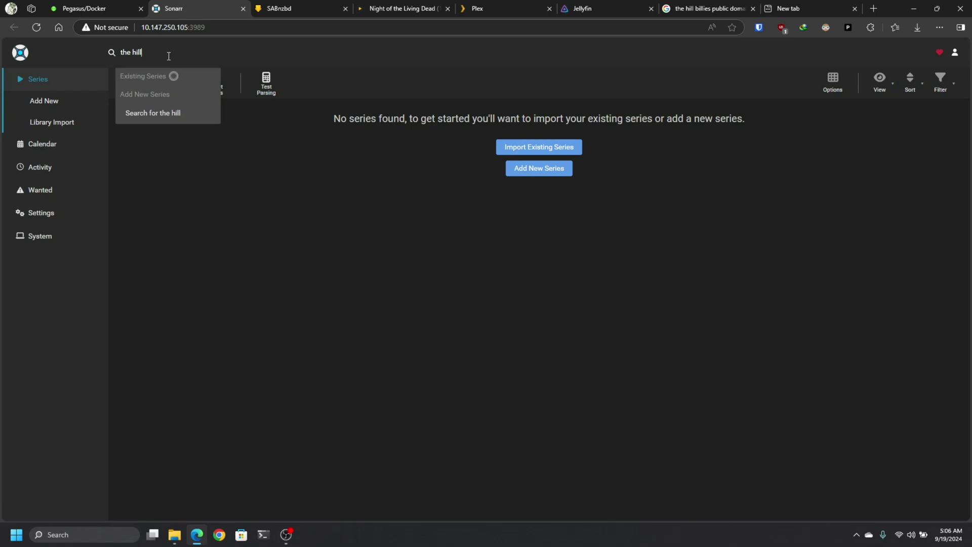
text( billies)
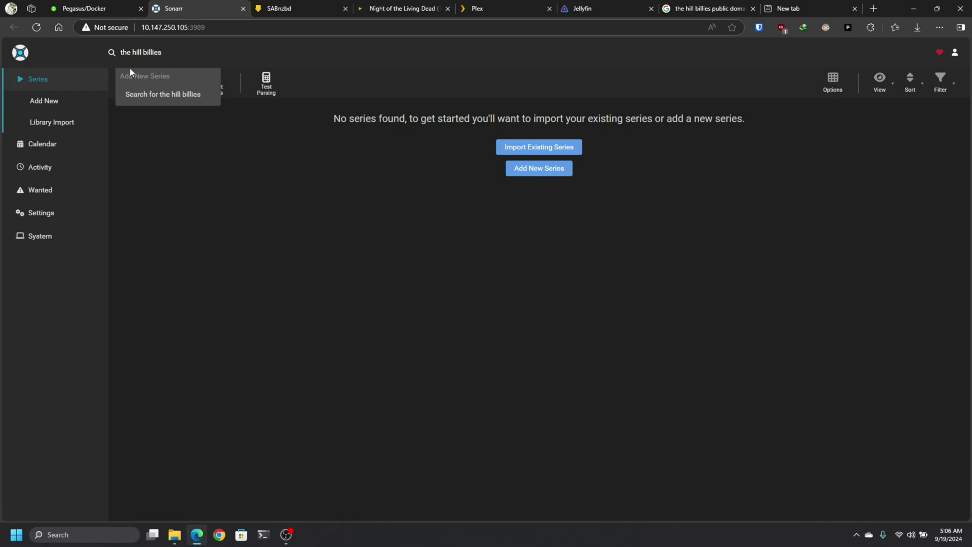
click(158, 95)
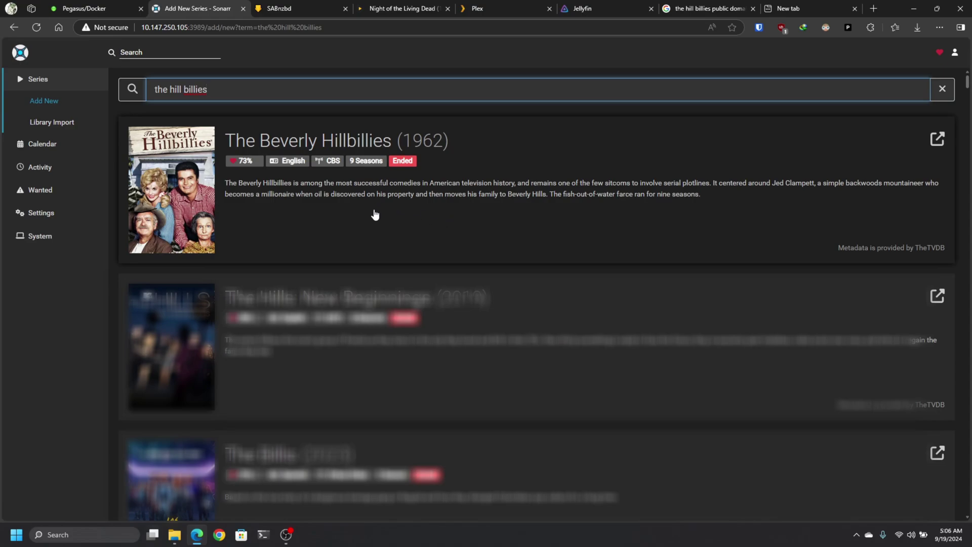
Add The Beverly Hillbillies (1962) with root folder /data/media/tv-section/standard, keeping All Episodes monitored and the Any quality profile.
click(335, 206)
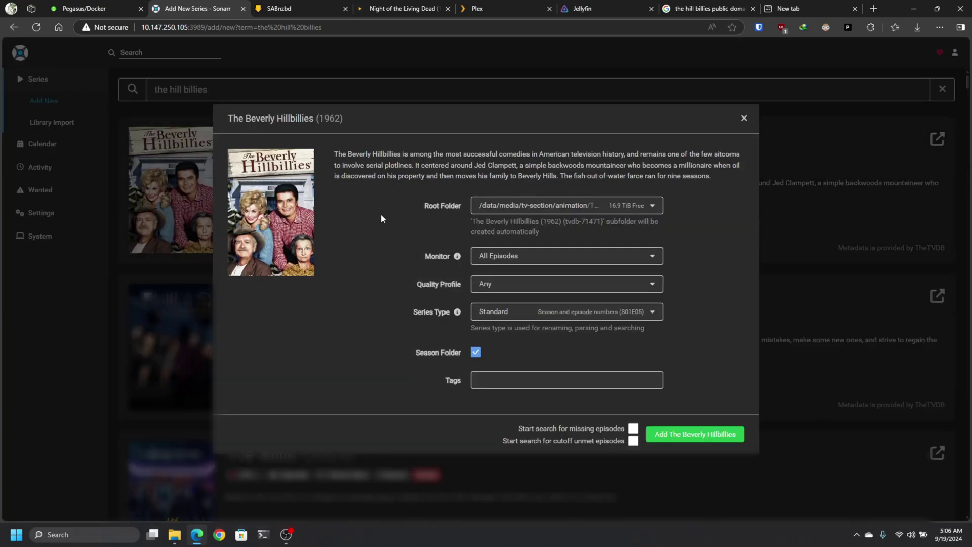
click(557, 210)
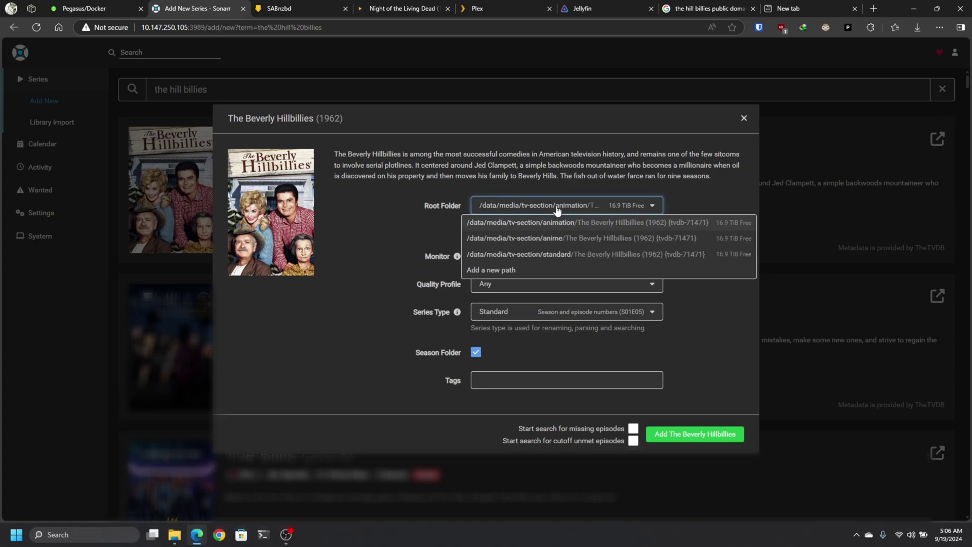
click(557, 254)
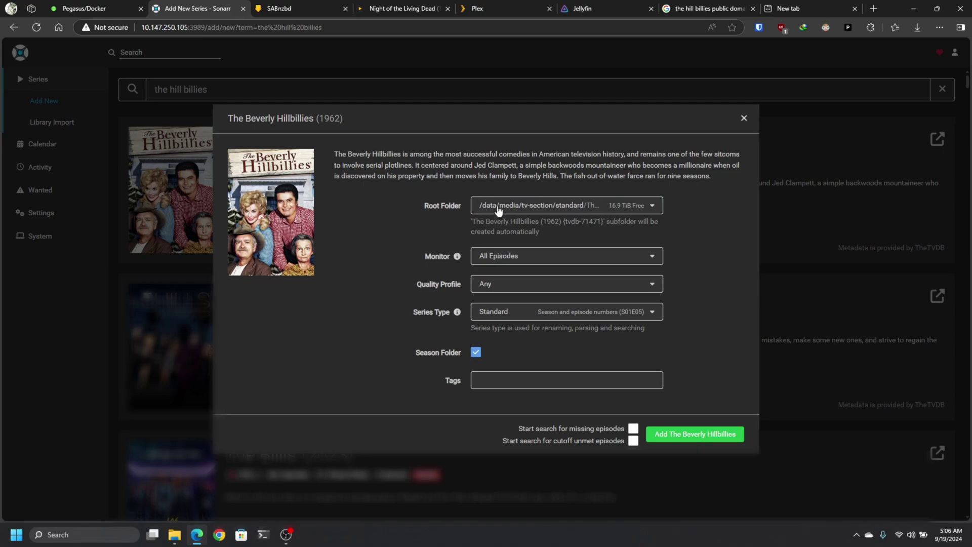
click(514, 287)
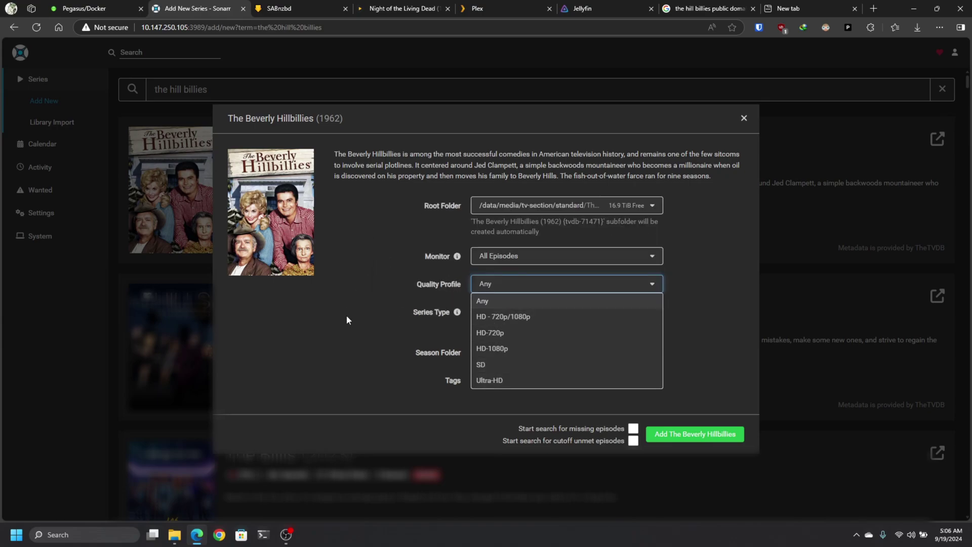
click(355, 333)
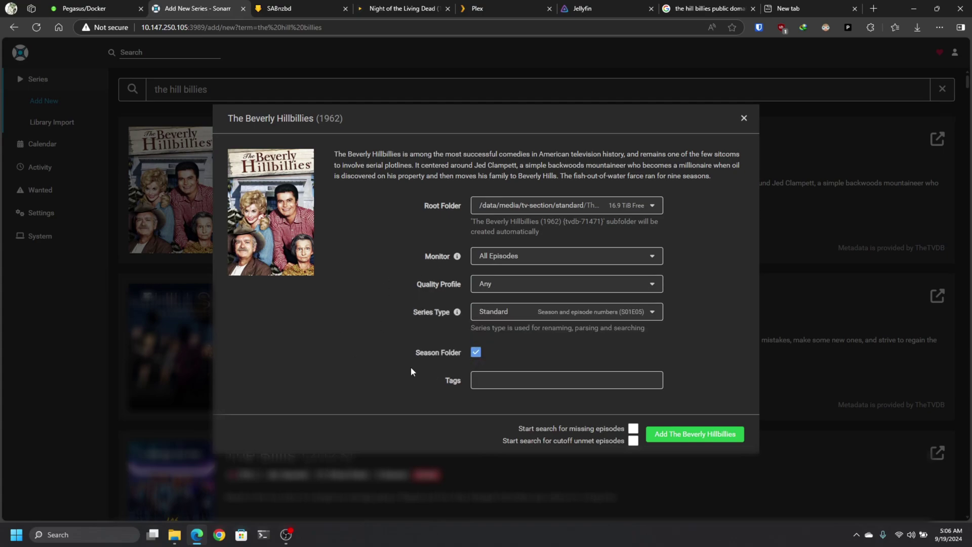
click(681, 440)
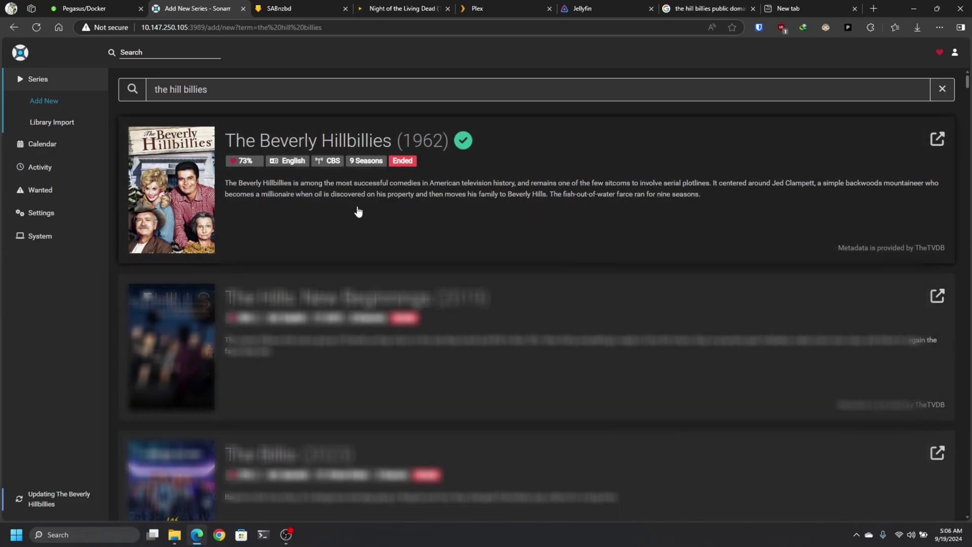
Open The Beverly Hillbillies series page and expand the Season 1 episode list down to episode 1.
click(358, 212)
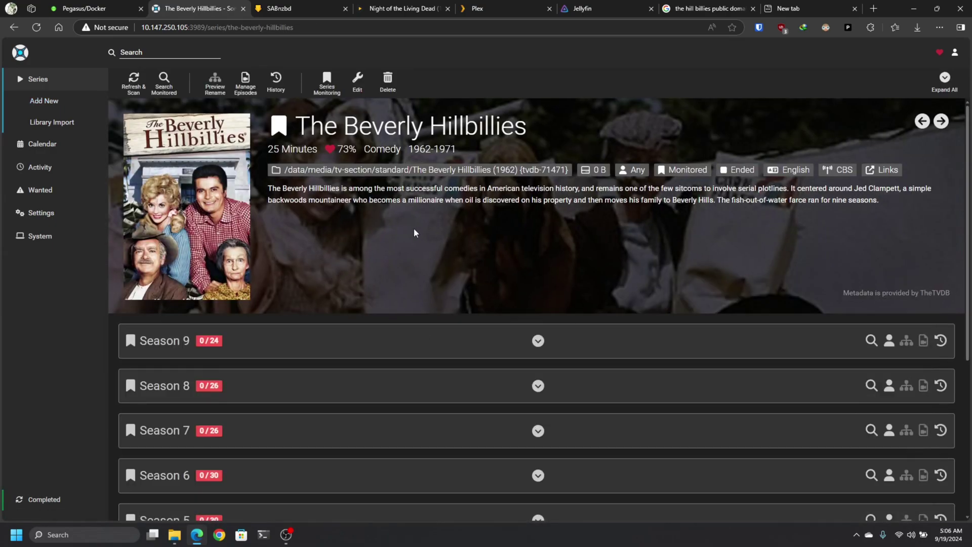
scroll(387, 250, down, 5)
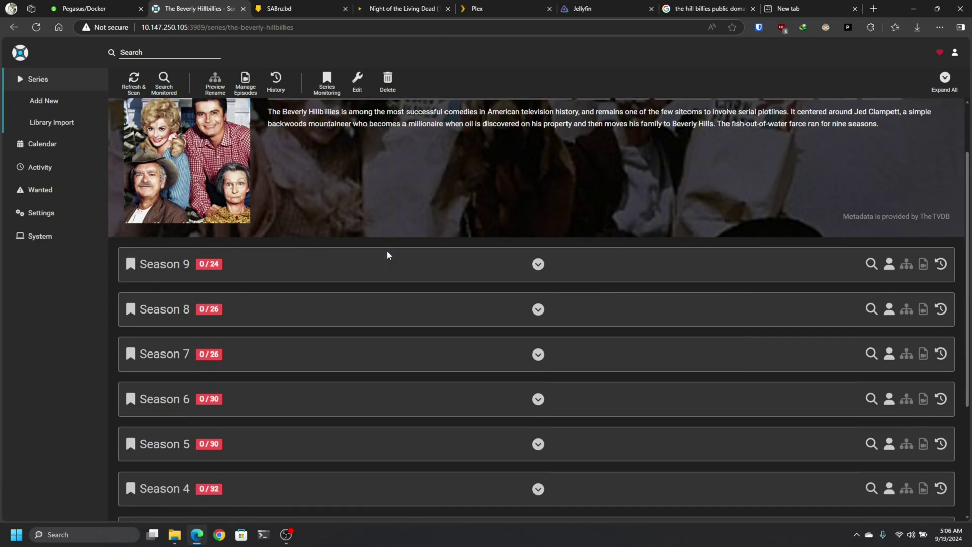
scroll(388, 255, down, 1)
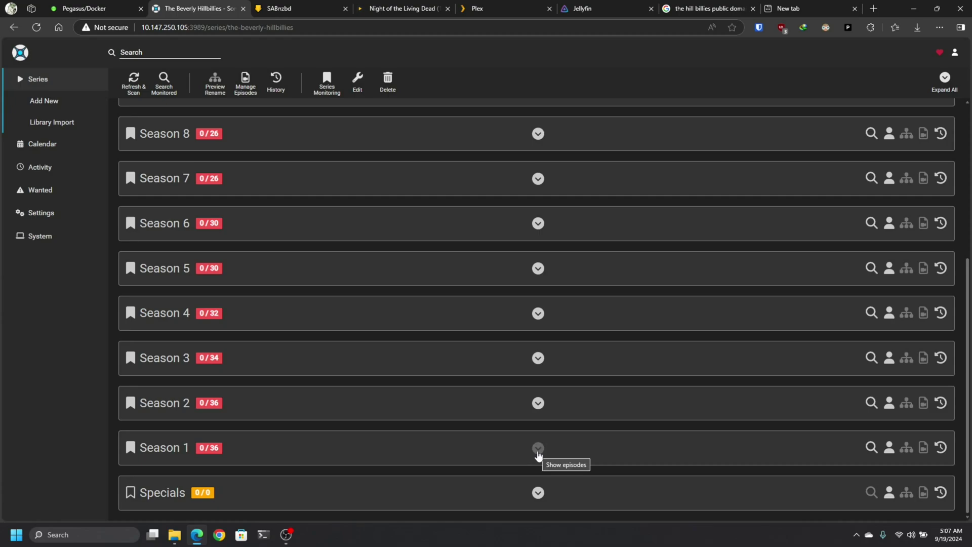
click(871, 447)
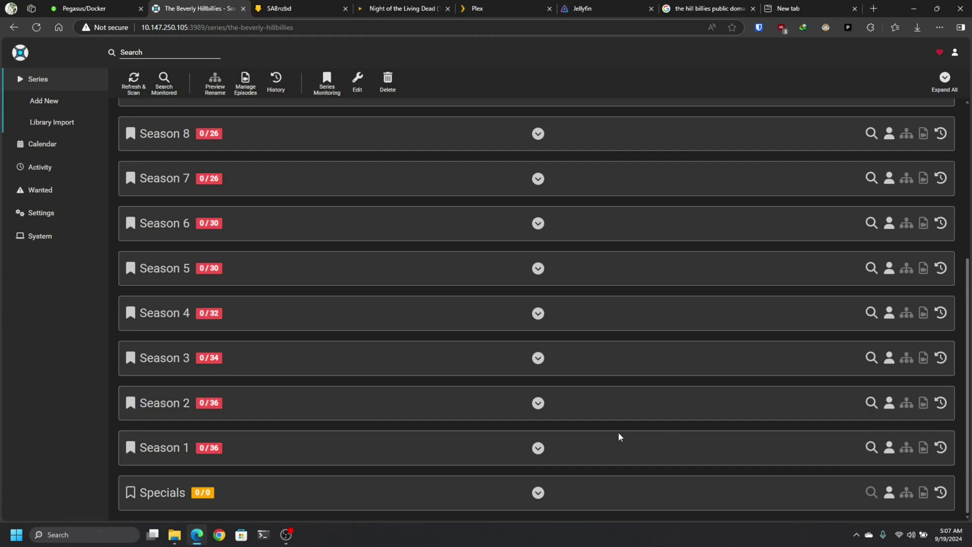
click(539, 448)
scroll(580, 438, down, 10)
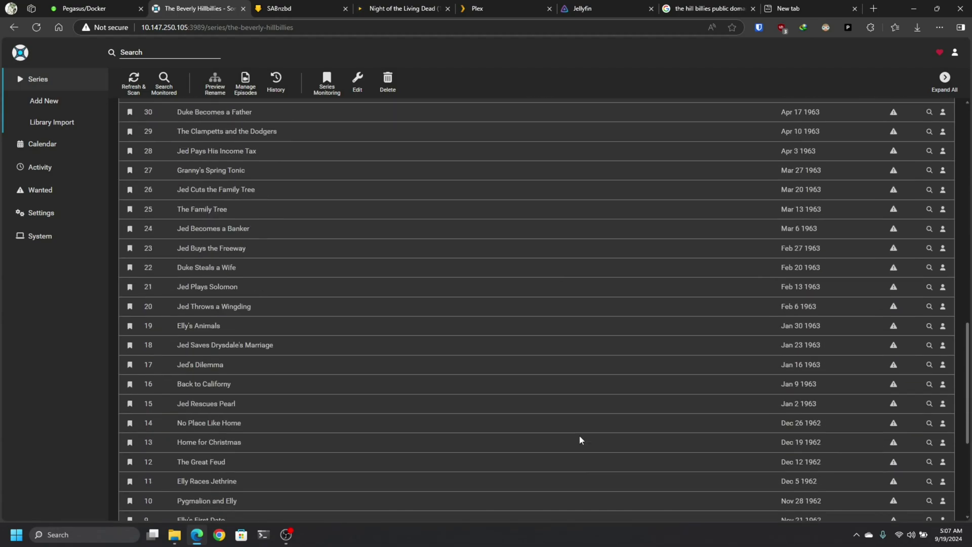
scroll(580, 435, down, 5)
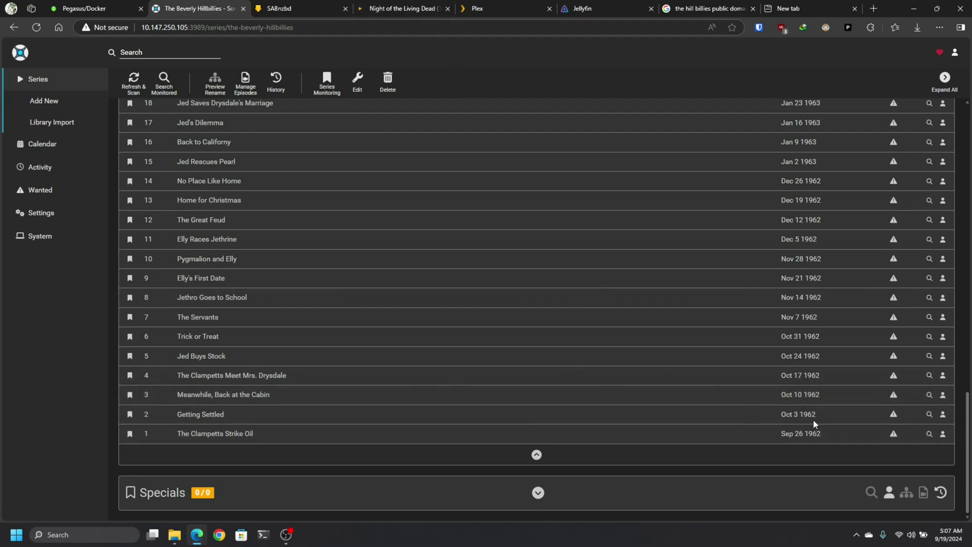
Run an automatic search for Season 1 episode 1, The Clampetts Strike Oil, and follow its download in SABnzbd.
click(929, 433)
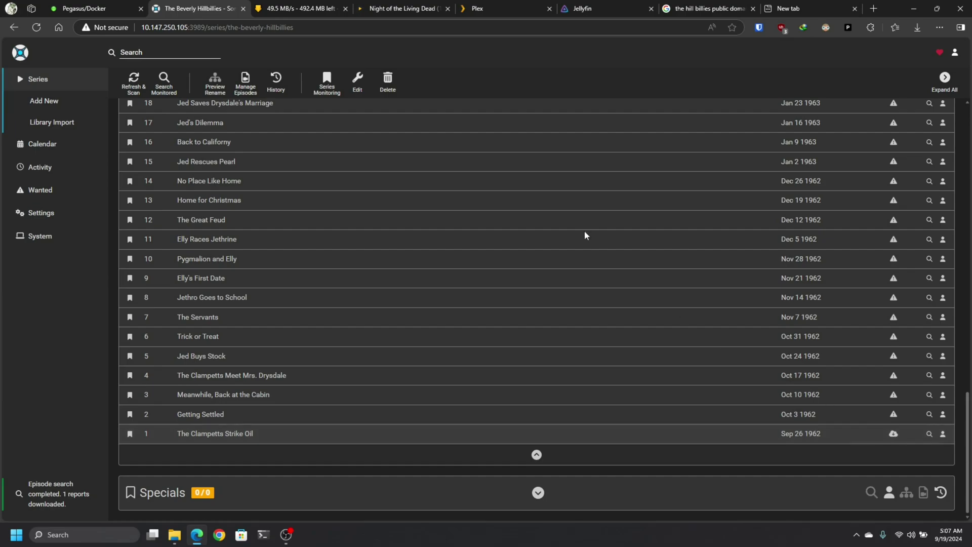
click(301, 9)
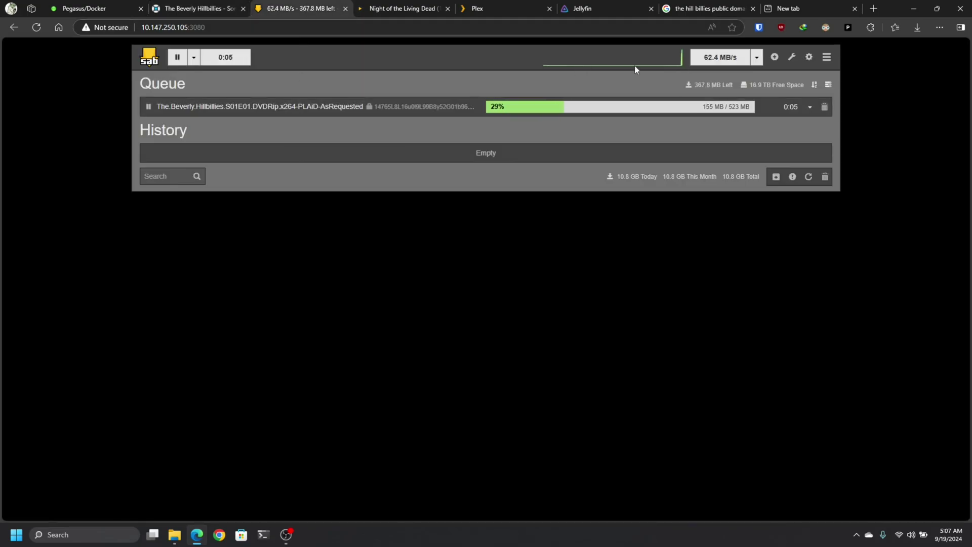
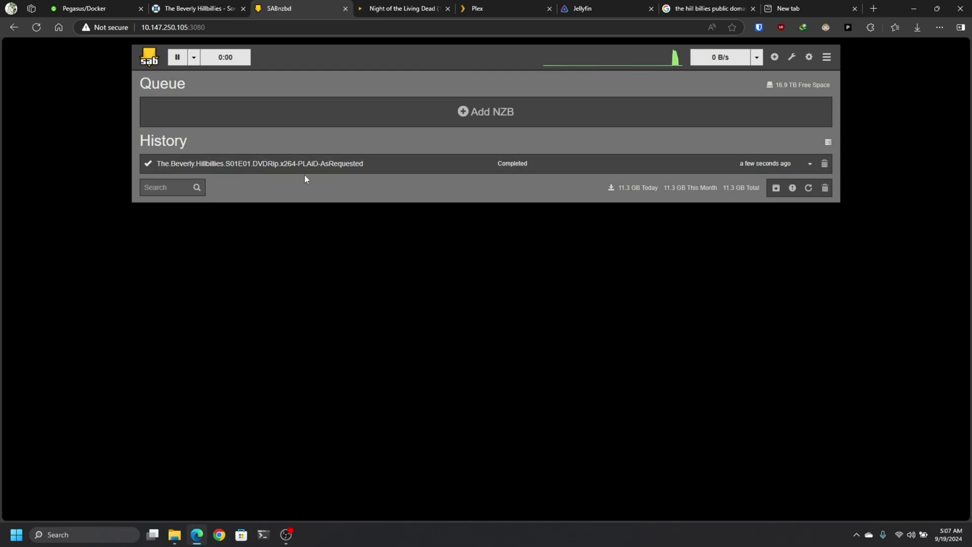
click(189, 10)
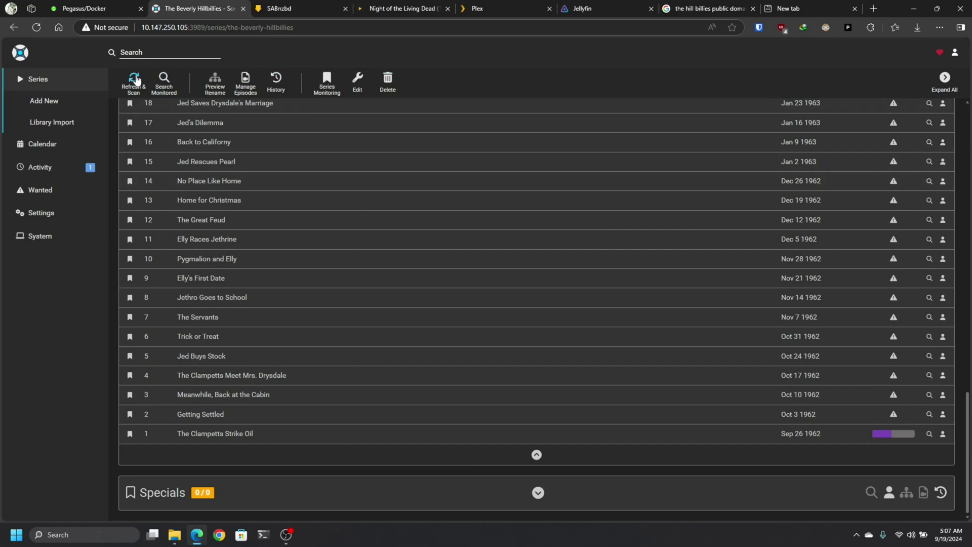
Start an interactive manual import from the missing episodes list, using the folder /data/usenet/complete/tv-shows/.
click(37, 71)
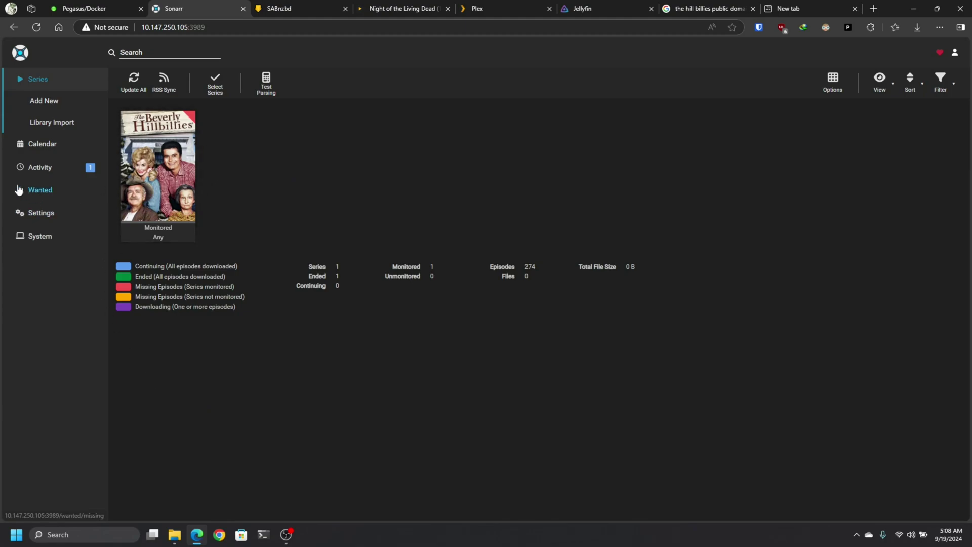
click(38, 195)
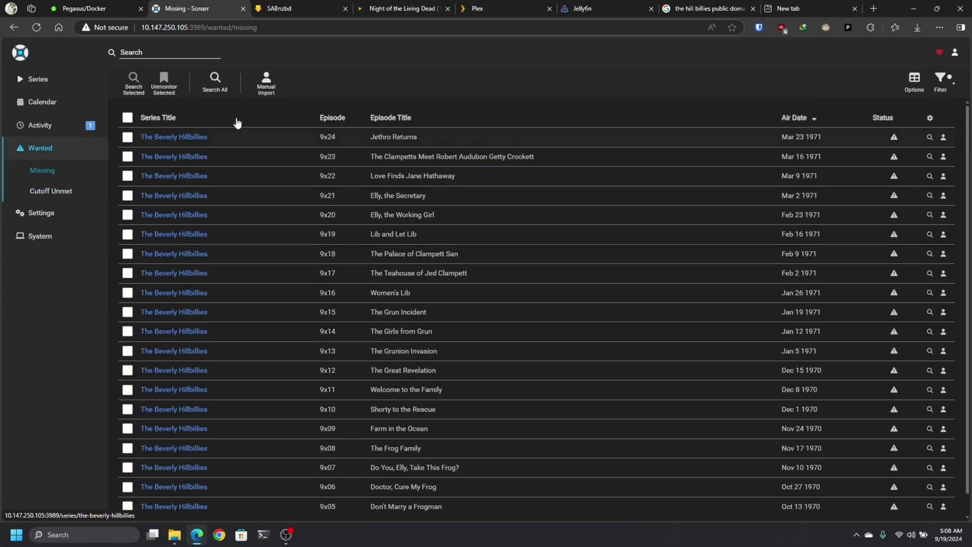
click(268, 90)
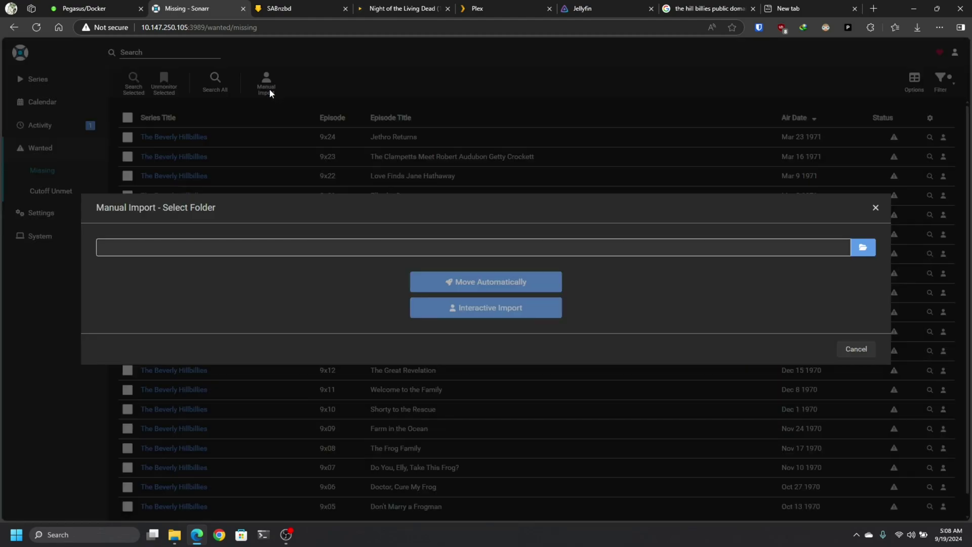
click(863, 249)
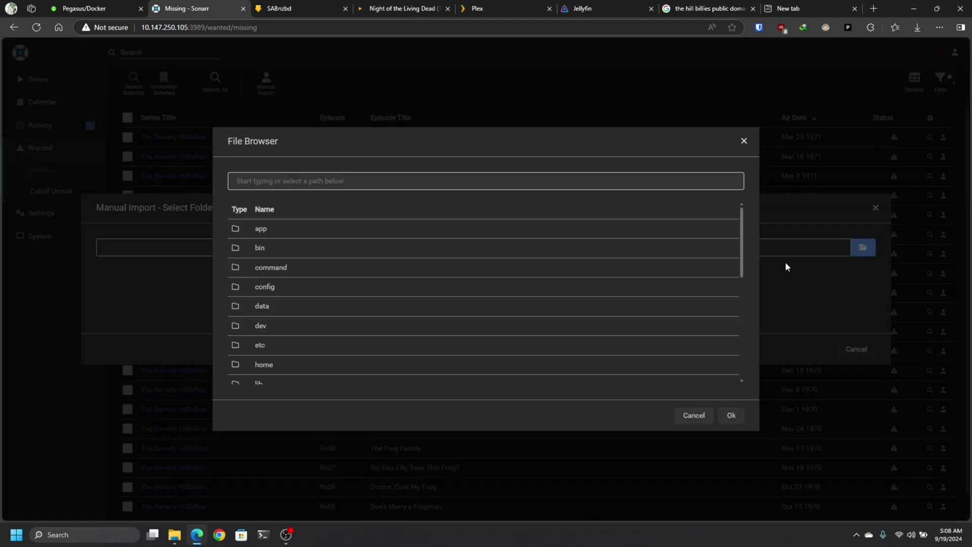
click(263, 307)
click(270, 268)
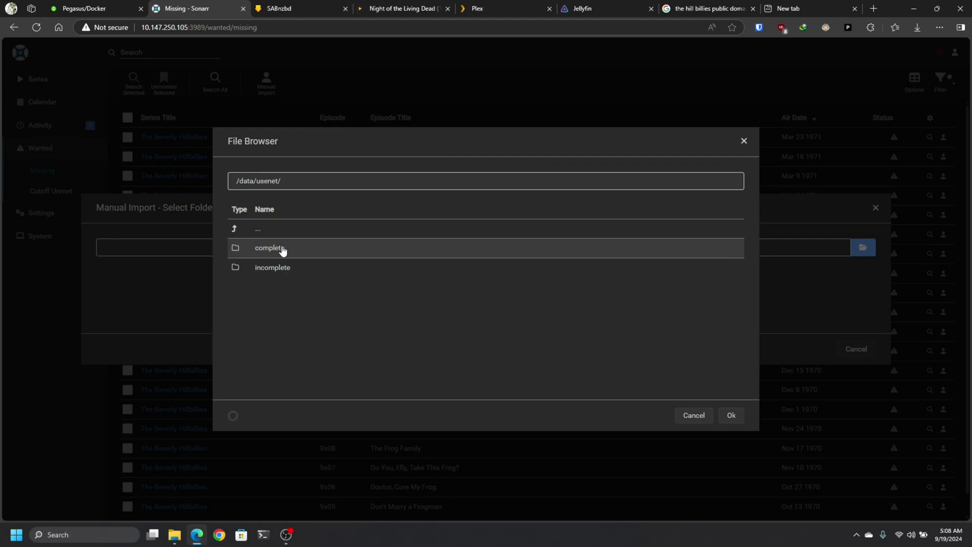
click(282, 251)
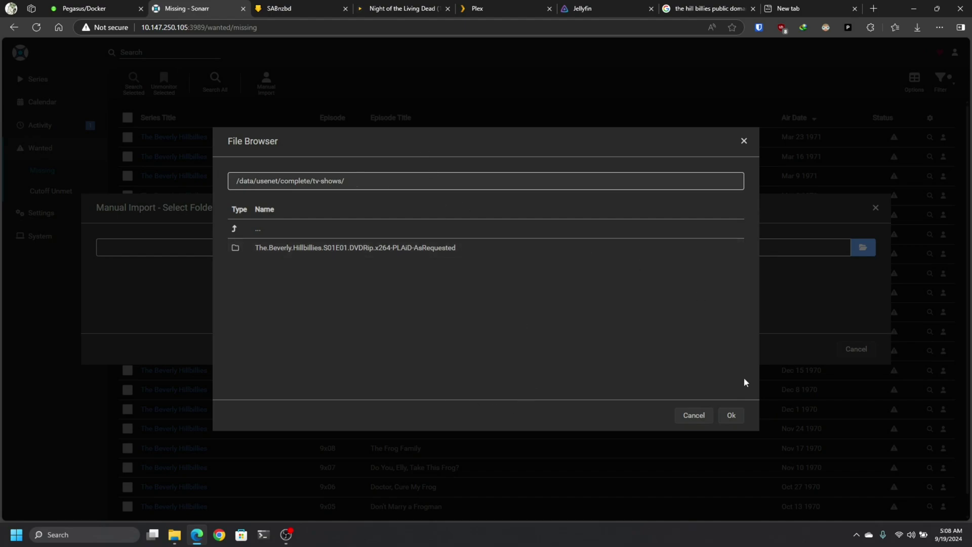
click(731, 416)
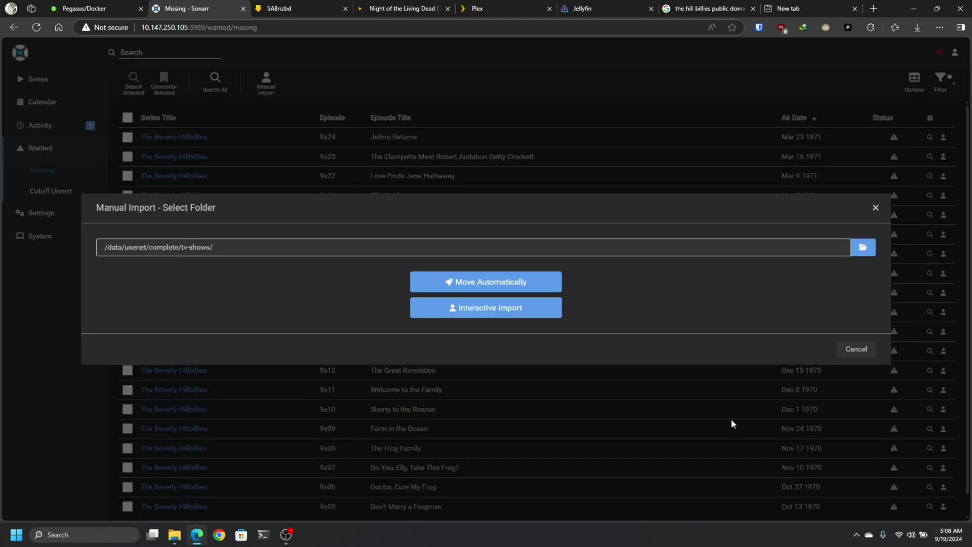
click(475, 310)
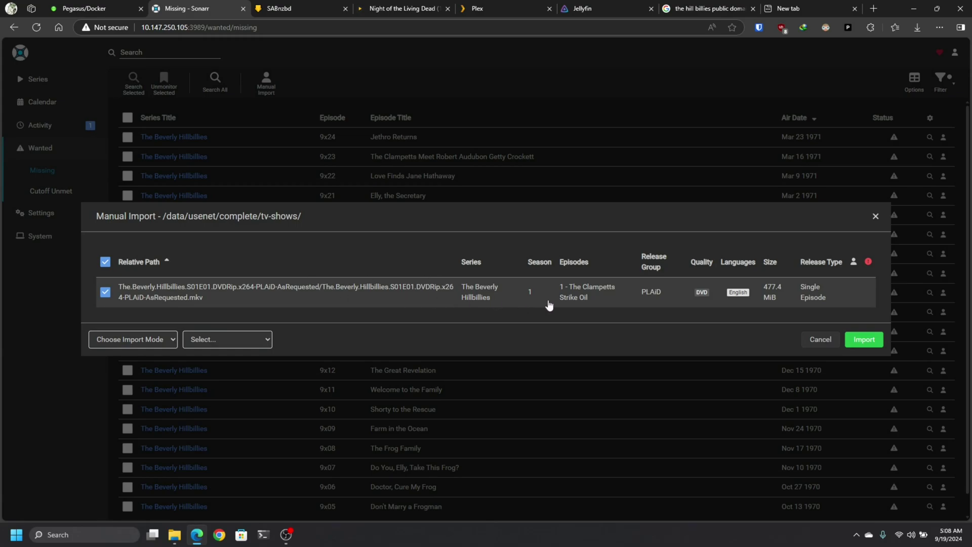
Import the S01E01 file as episode 1, The Clampetts Strike Oil, with the import mode set to Move Files.
click(575, 297)
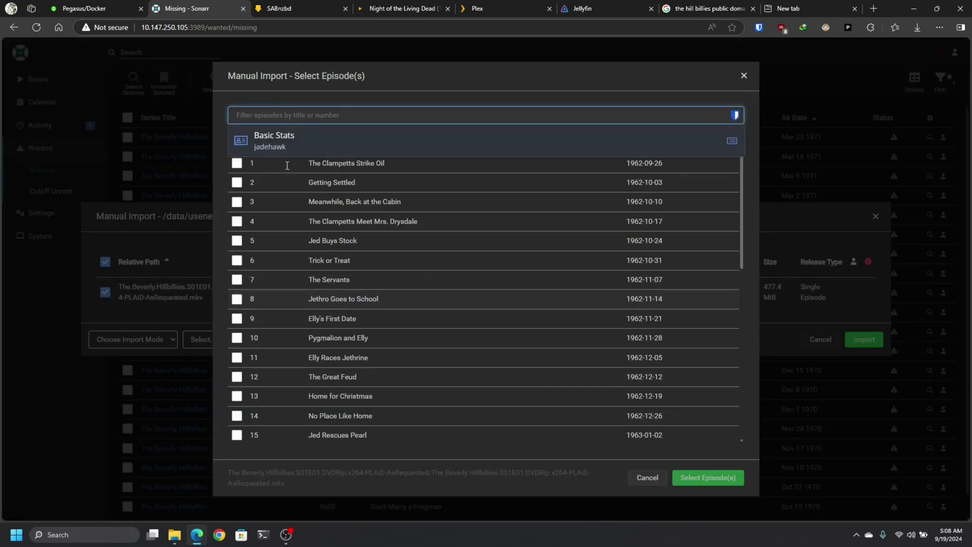
click(645, 477)
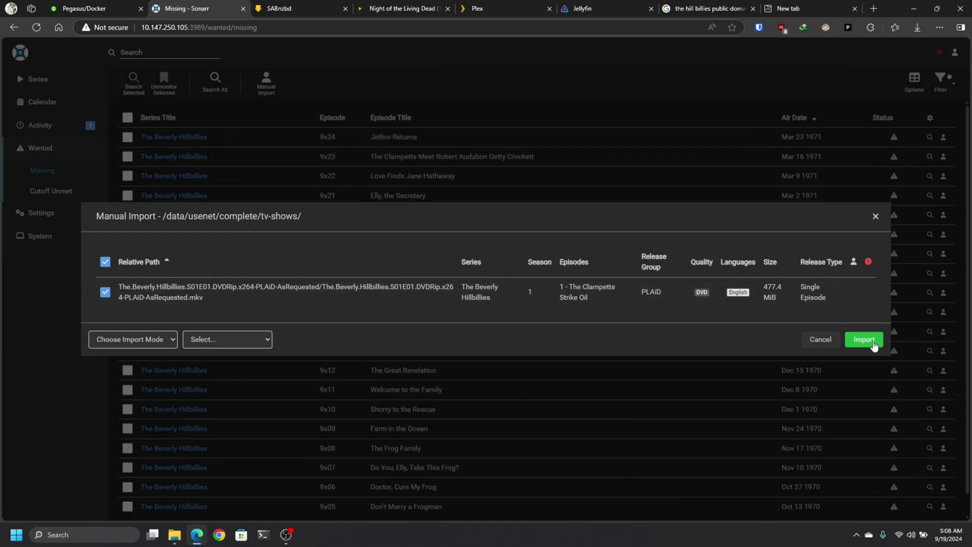
click(163, 342)
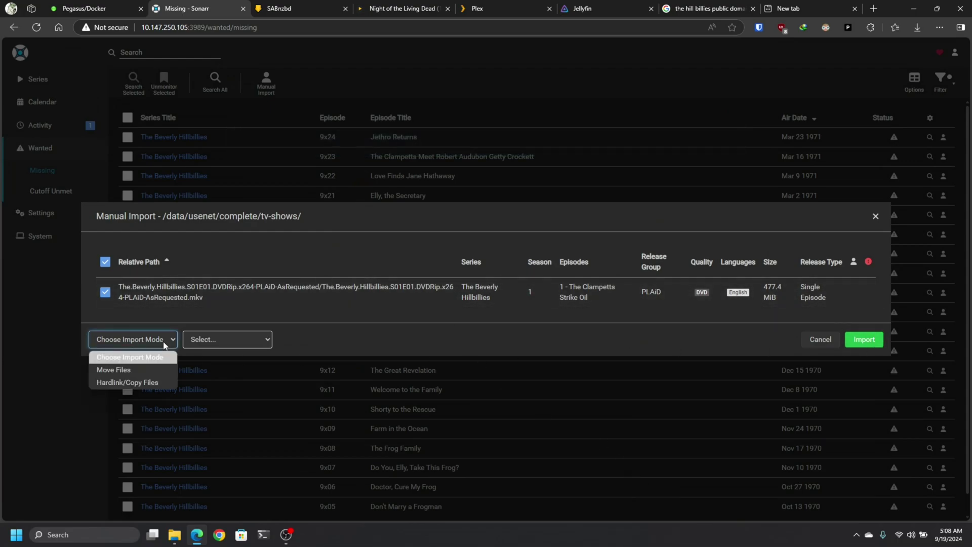
click(139, 367)
click(400, 344)
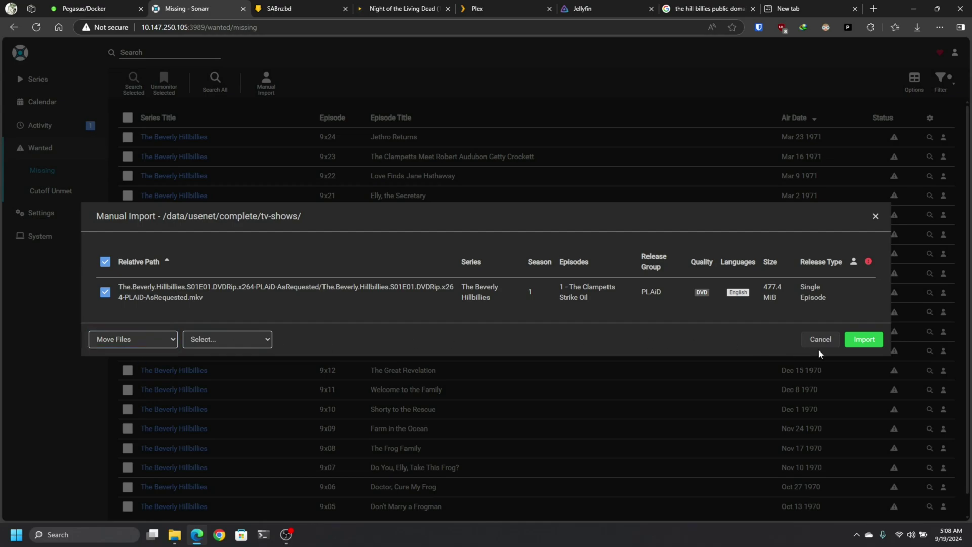
click(864, 340)
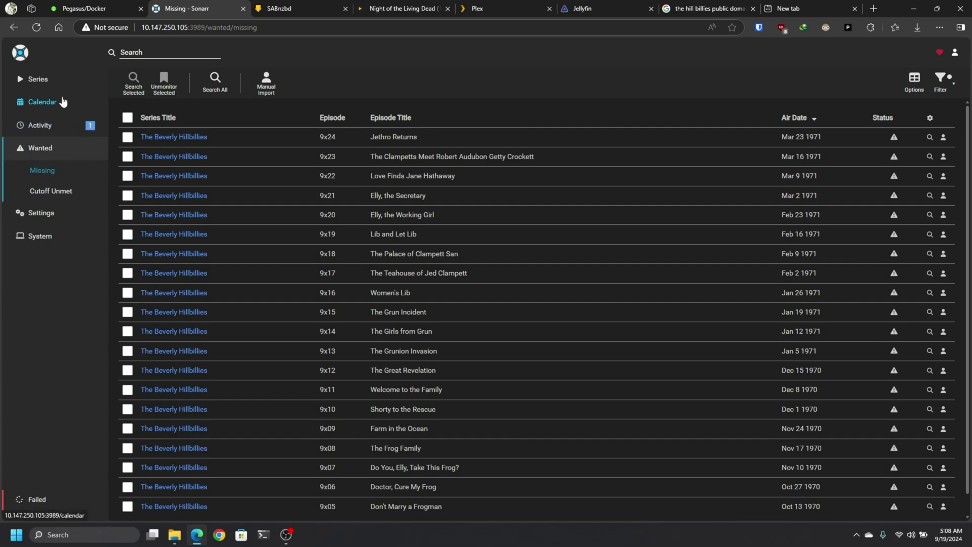
Open The Beverly Hillbillies series page and check the status of episode 1 in the Season 1 list.
click(38, 79)
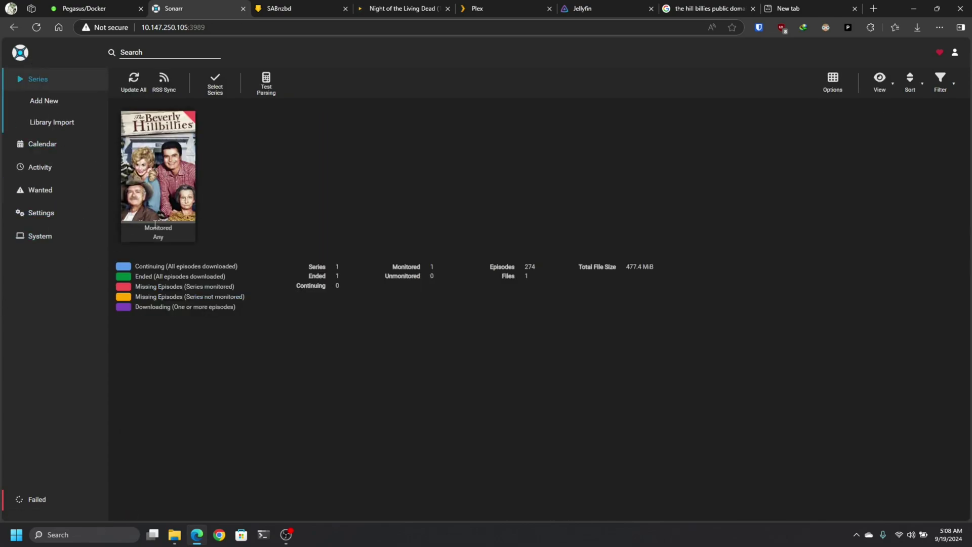
scroll(261, 322, down, 5)
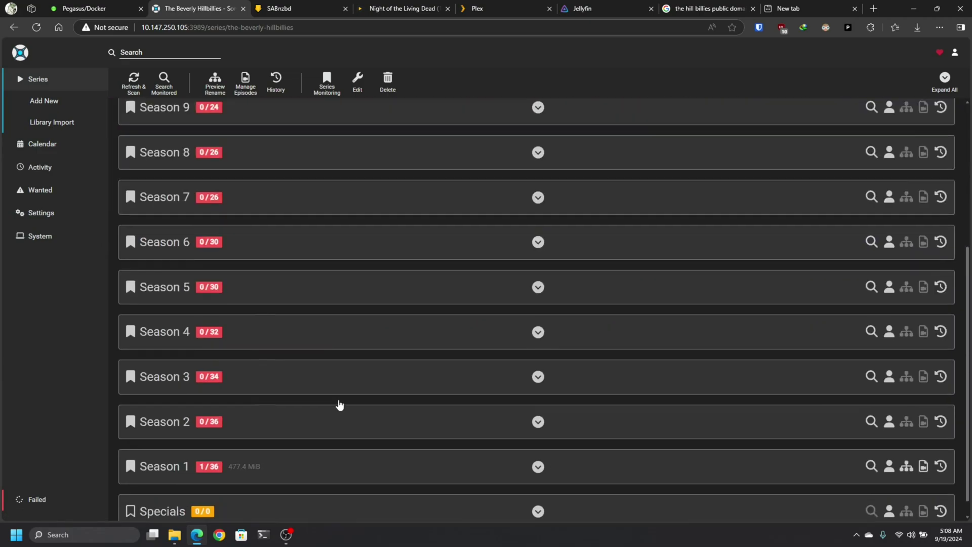
click(537, 448)
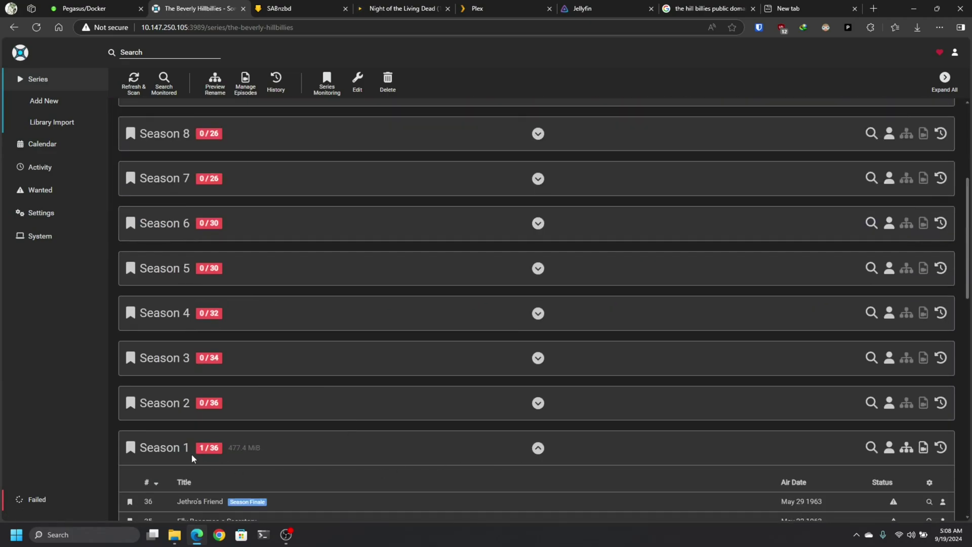
scroll(463, 460, down, 15)
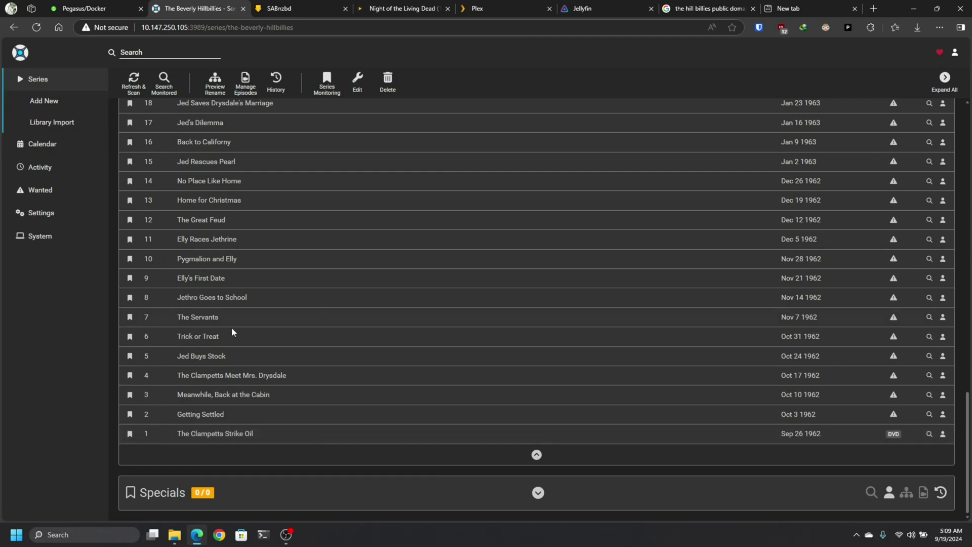
scroll(394, 324, up, 15)
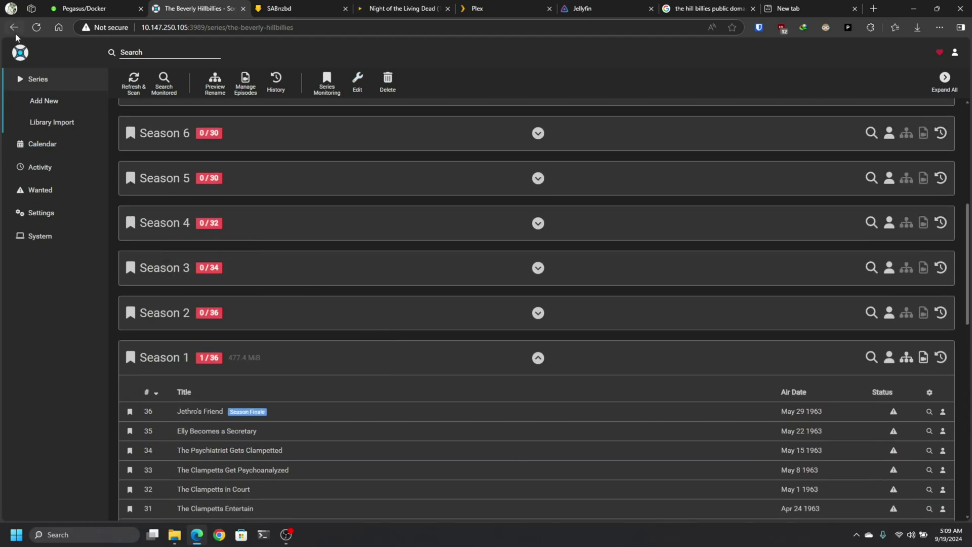
Look through Sonarr's Connect and Download Clients settings.
click(22, 55)
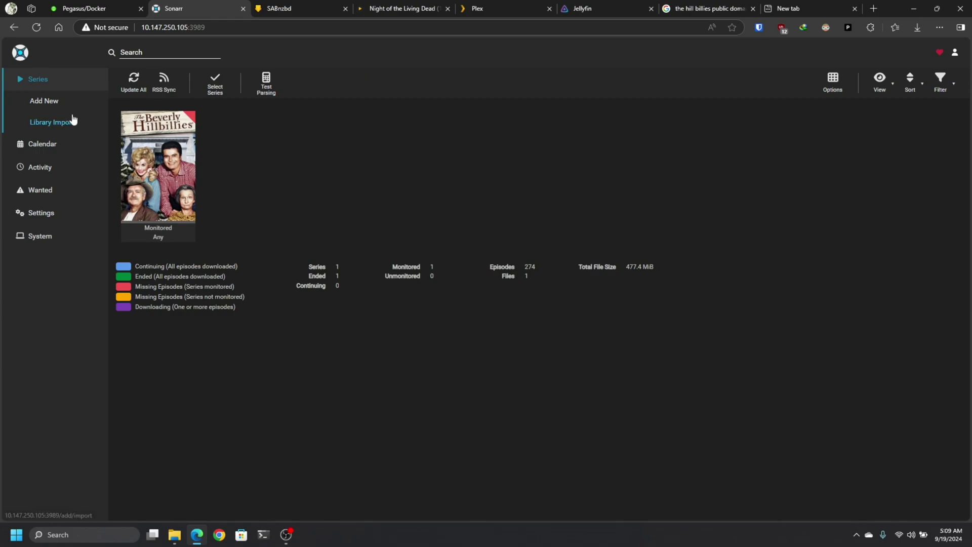
click(50, 215)
scroll(174, 354, down, 2)
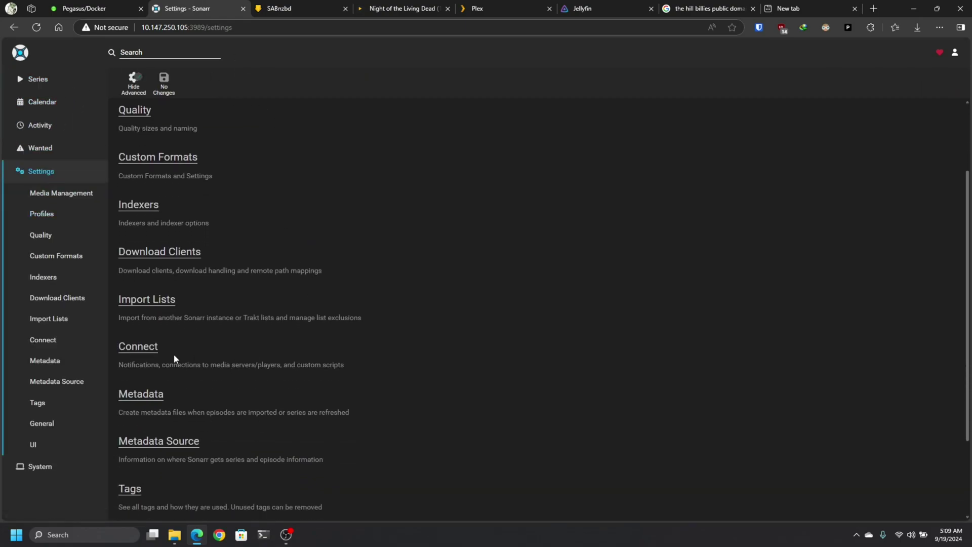
click(150, 348)
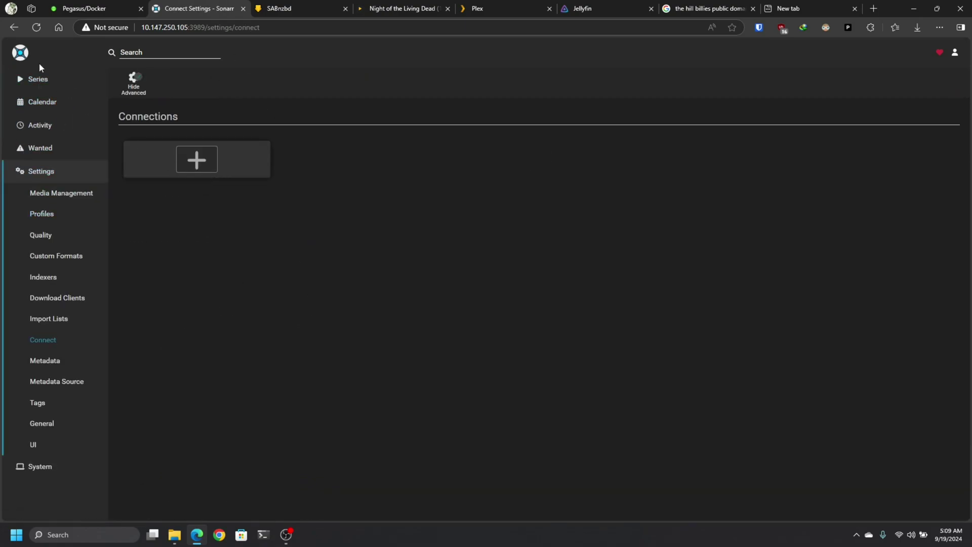
click(38, 77)
click(42, 213)
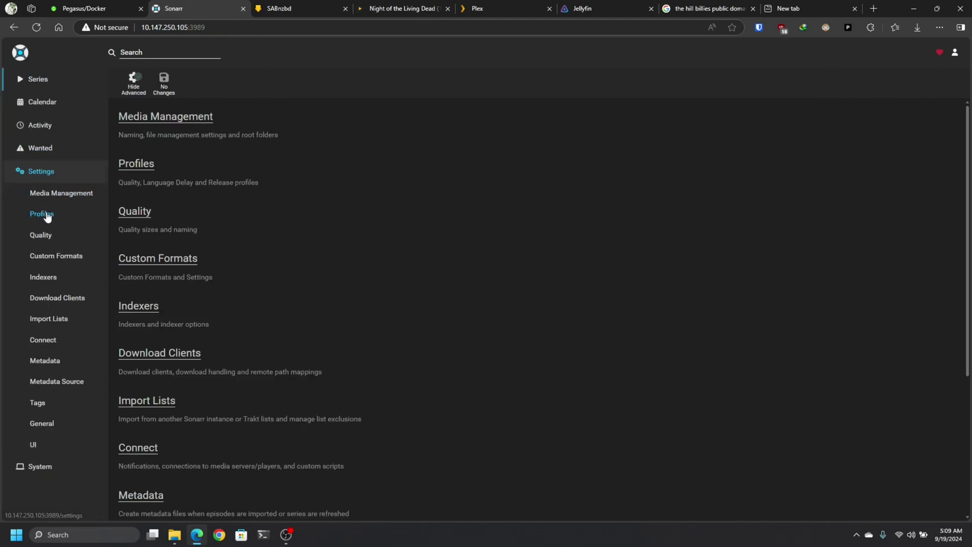
click(154, 352)
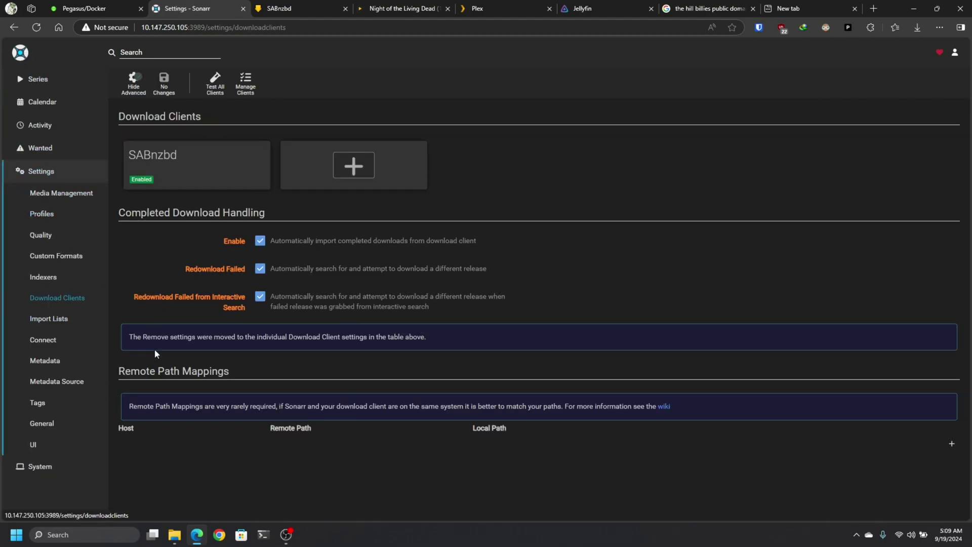
Start adding a Plex Media Server connection in Sonarr's Connect settings.
click(56, 340)
click(197, 162)
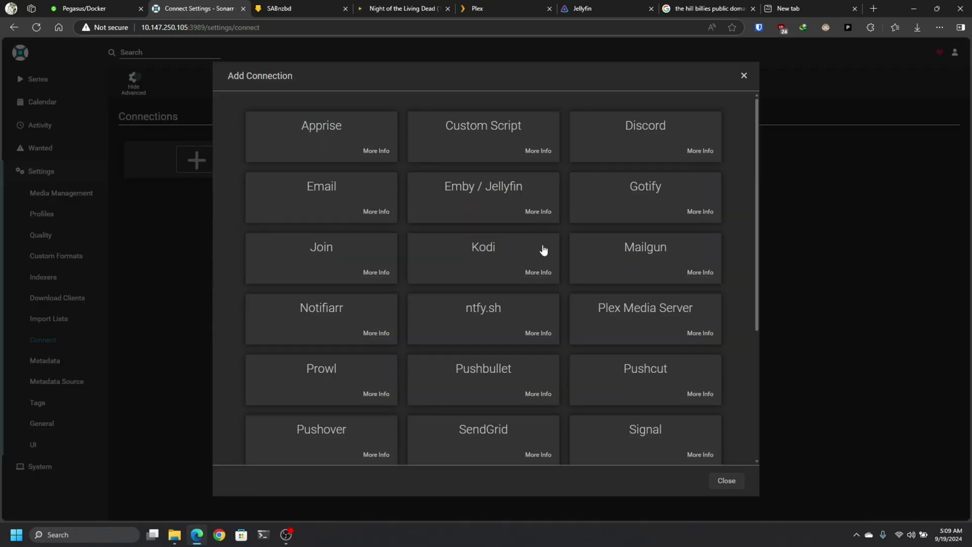
scroll(600, 342, down, 4)
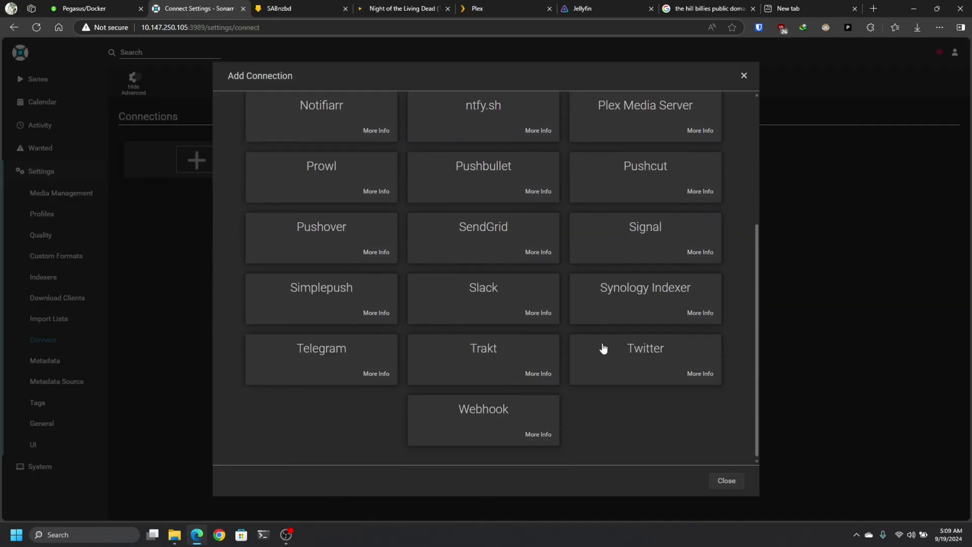
scroll(653, 374, up, 1)
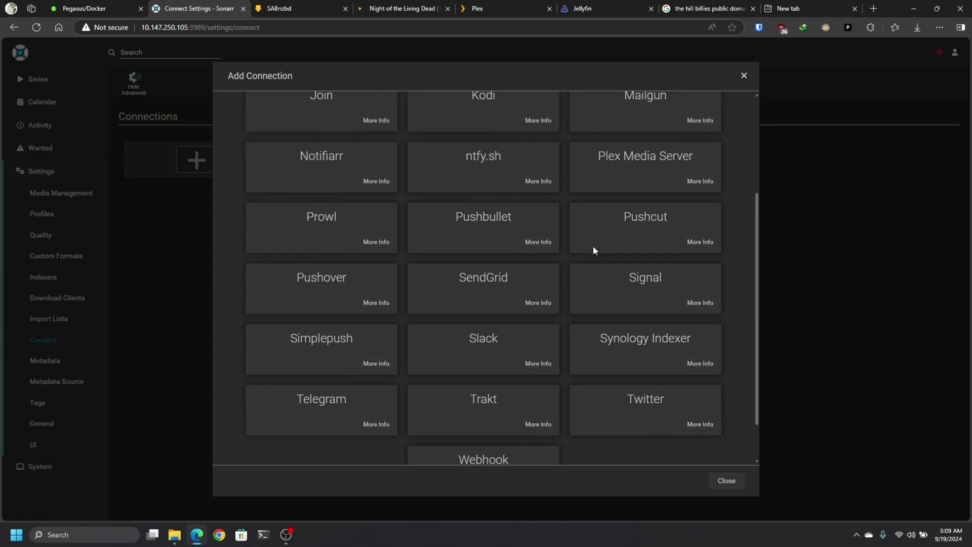
click(661, 169)
Authenticate the connection with Plex.tv and choose the local server at 10.147.250.105 without the secure address.
scroll(425, 363, down, 4)
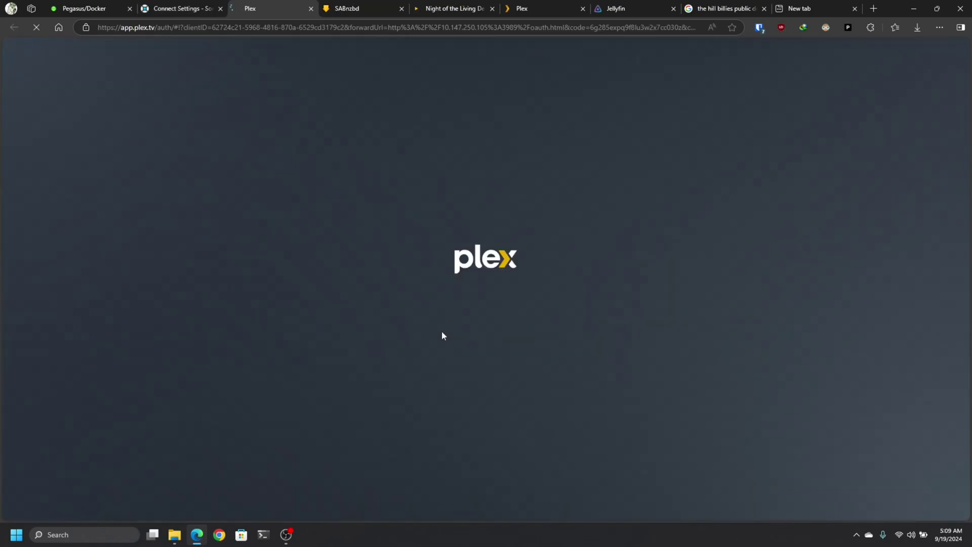
click(503, 370)
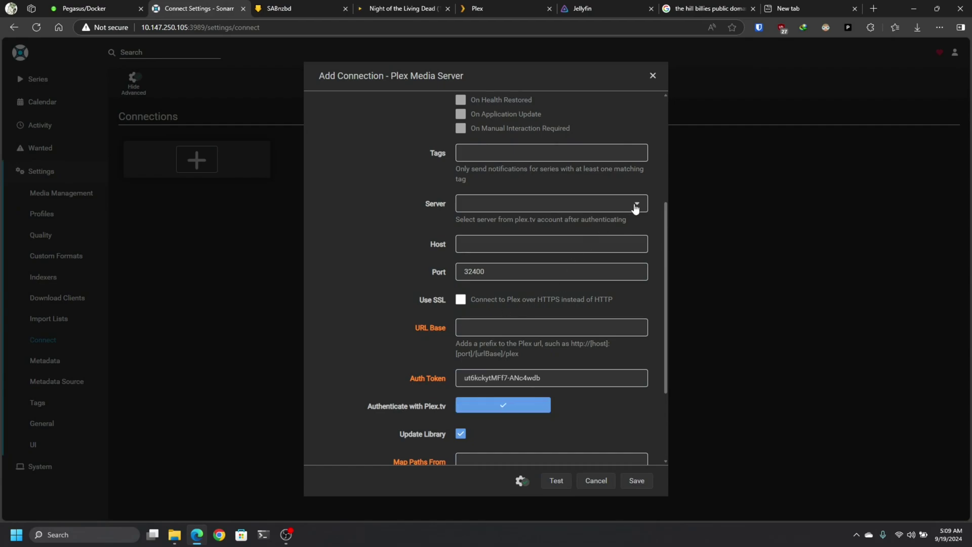
click(636, 205)
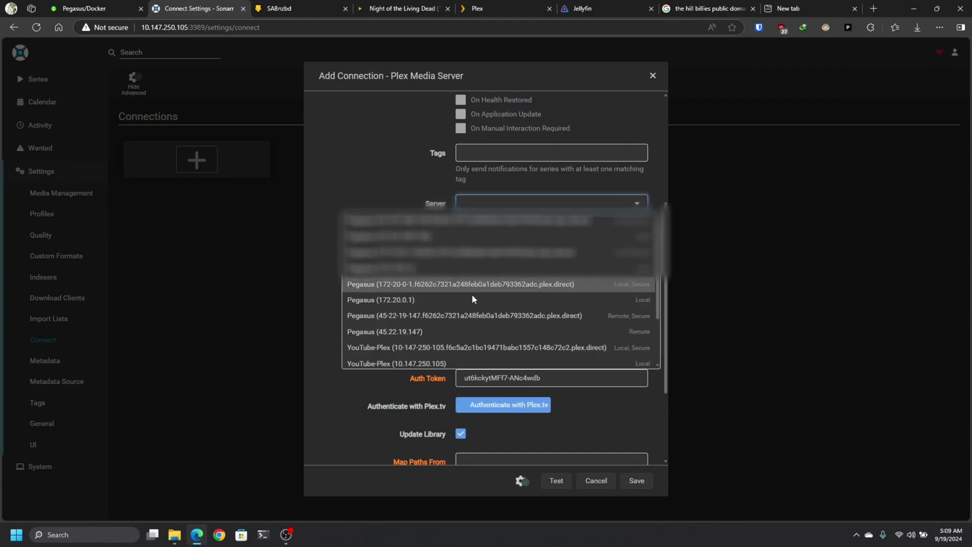
scroll(472, 298, down, 2)
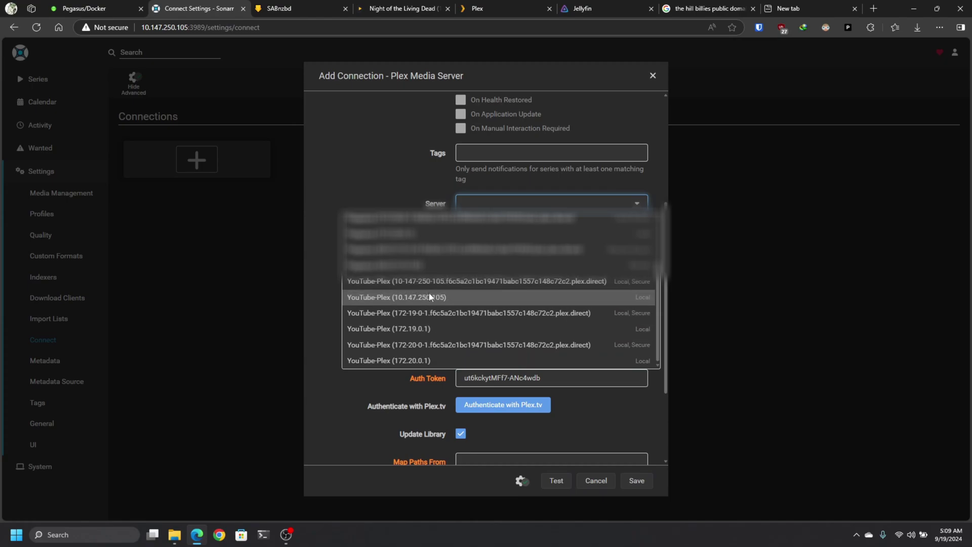
click(411, 300)
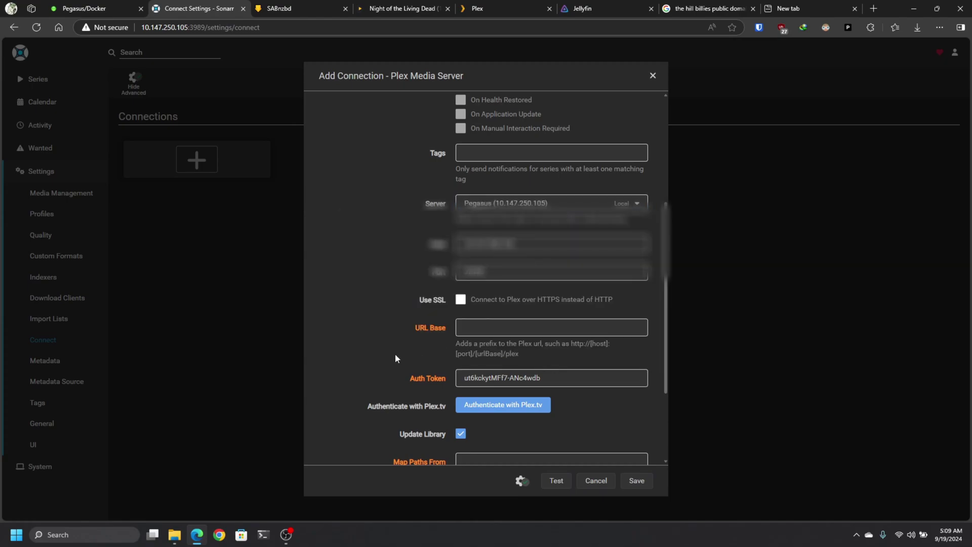
Test and save the Plex Media Server connection, and start adding an Emby / Jellyfin connection.
scroll(388, 364, down, 3)
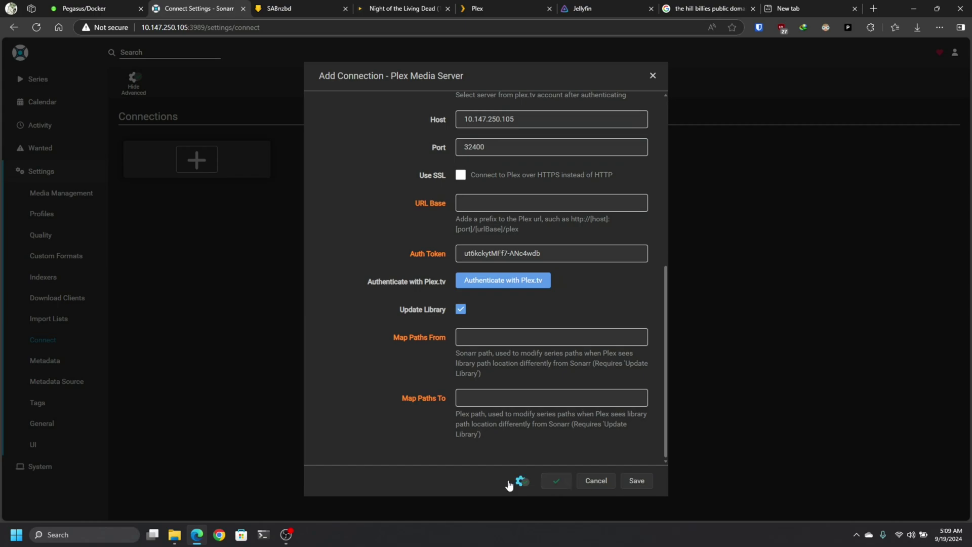
click(638, 481)
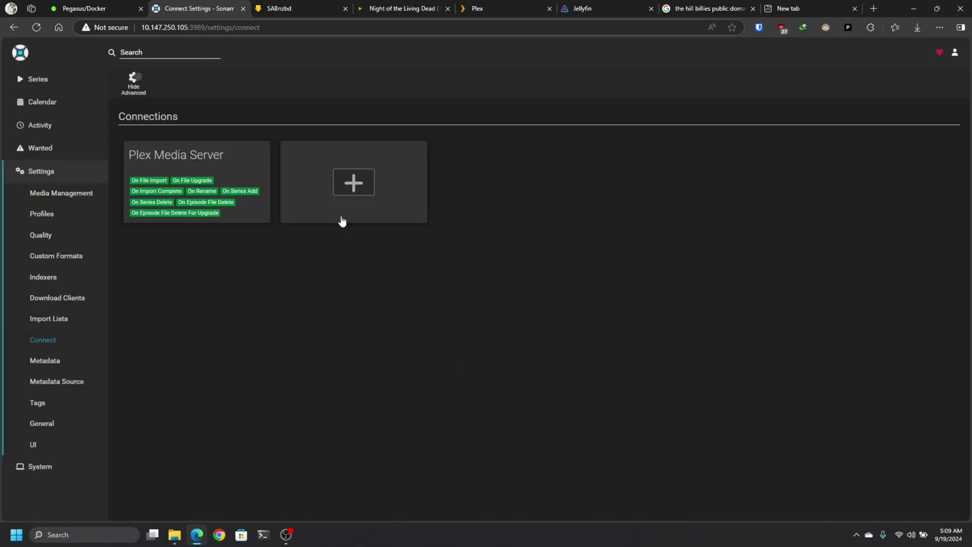
click(349, 182)
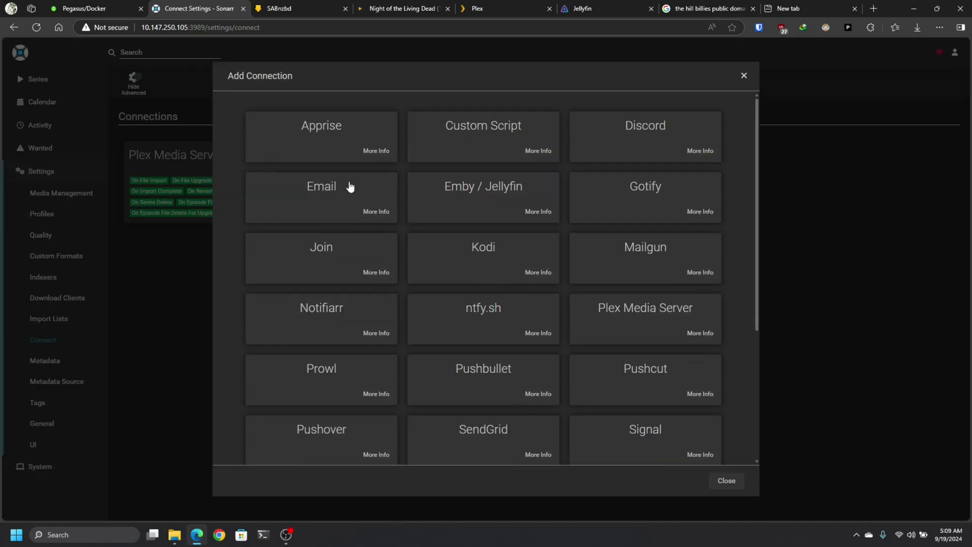
click(490, 191)
scroll(545, 381, down, 5)
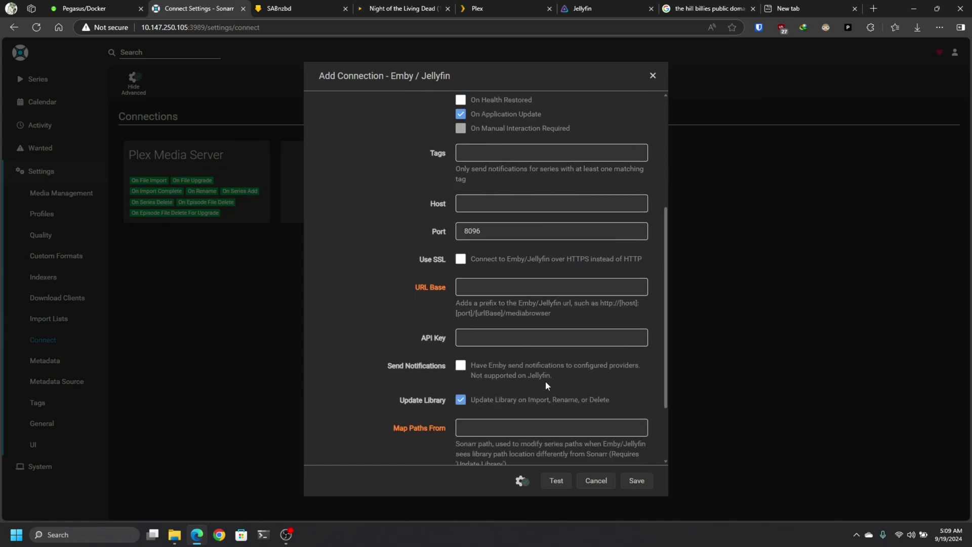
Switch to Jellyfin and open the API Keys page of its administration dashboard.
click(606, 8)
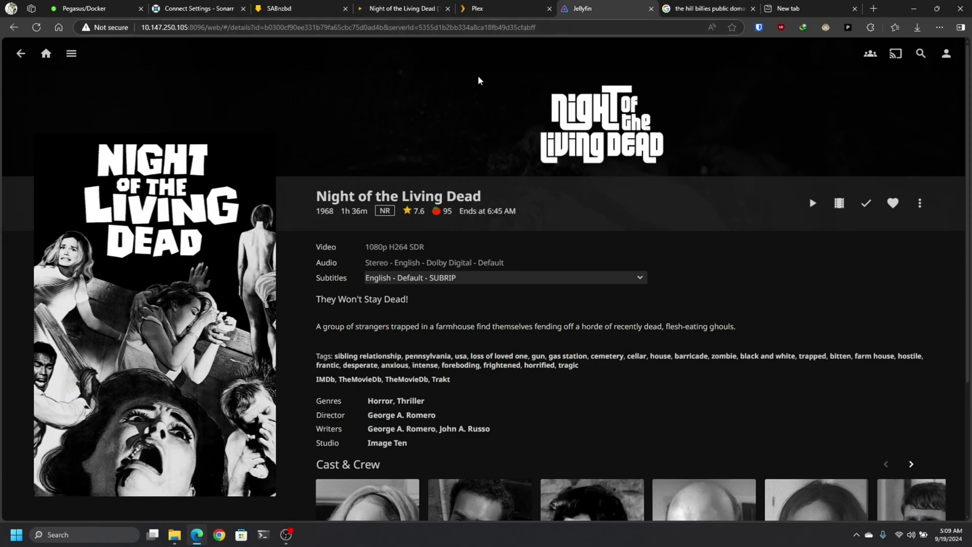
click(45, 55)
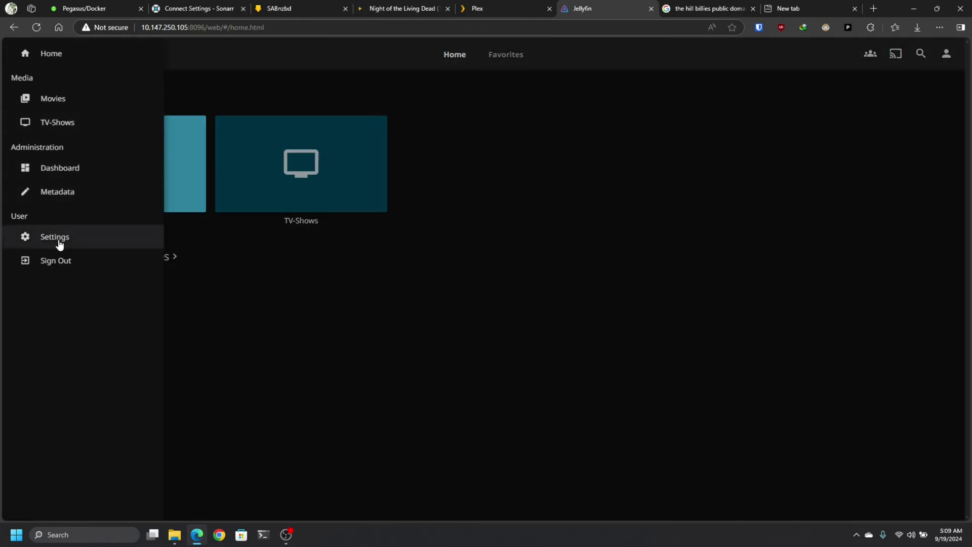
click(60, 235)
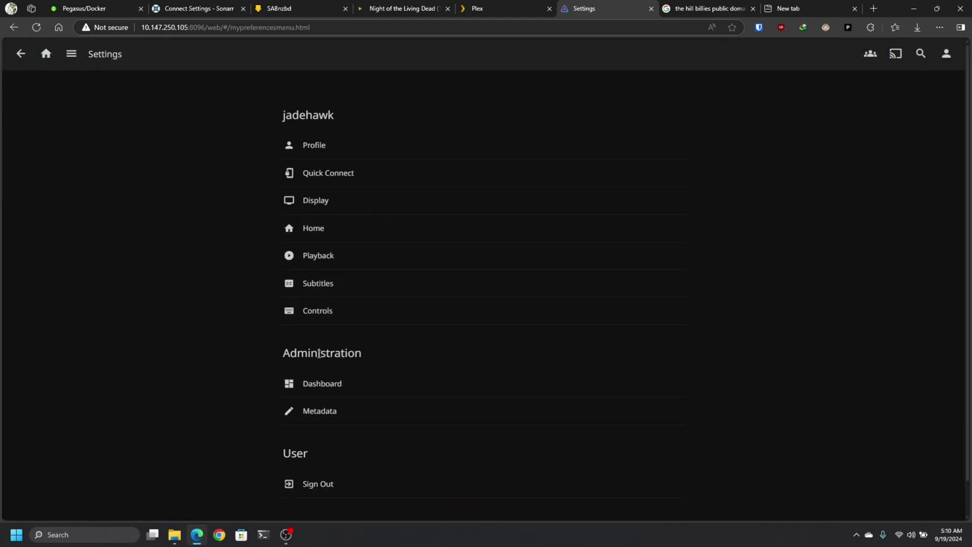
click(323, 381)
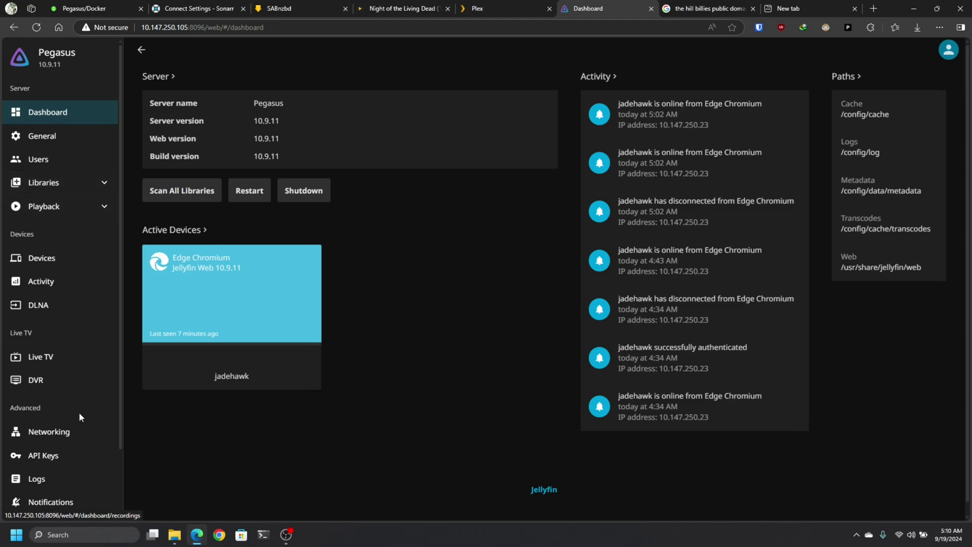
click(45, 457)
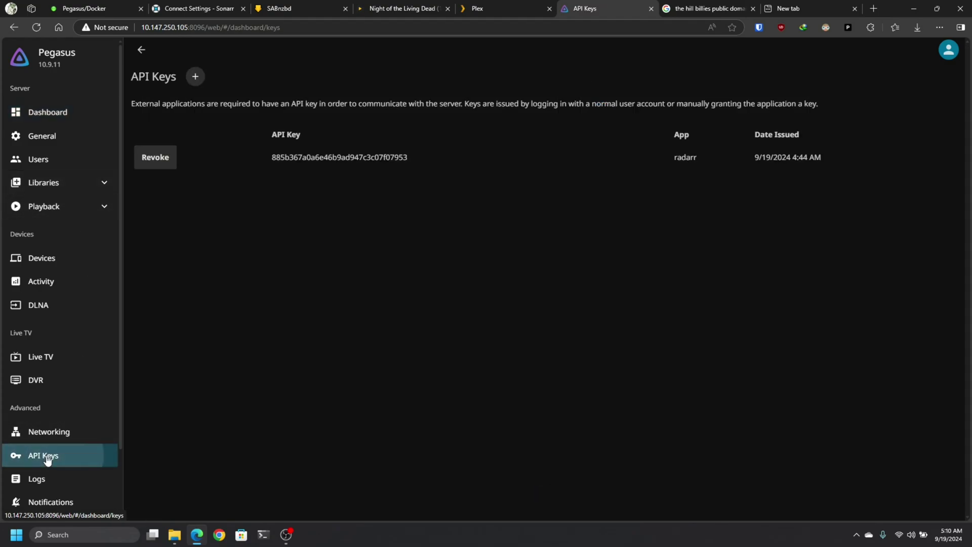
Create a new Jellyfin API key with the app name sonarr.
click(195, 77)
click(362, 247)
text(sonarr)
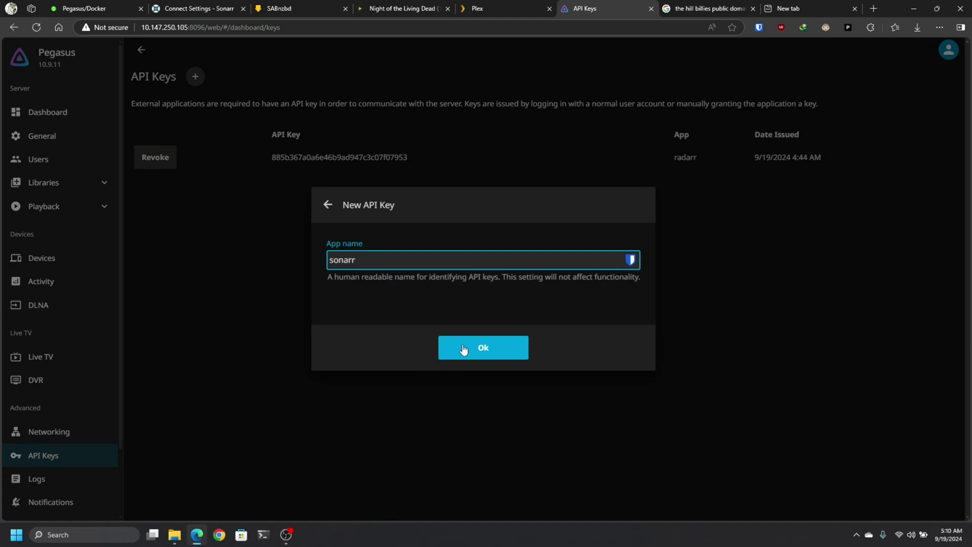
click(464, 348)
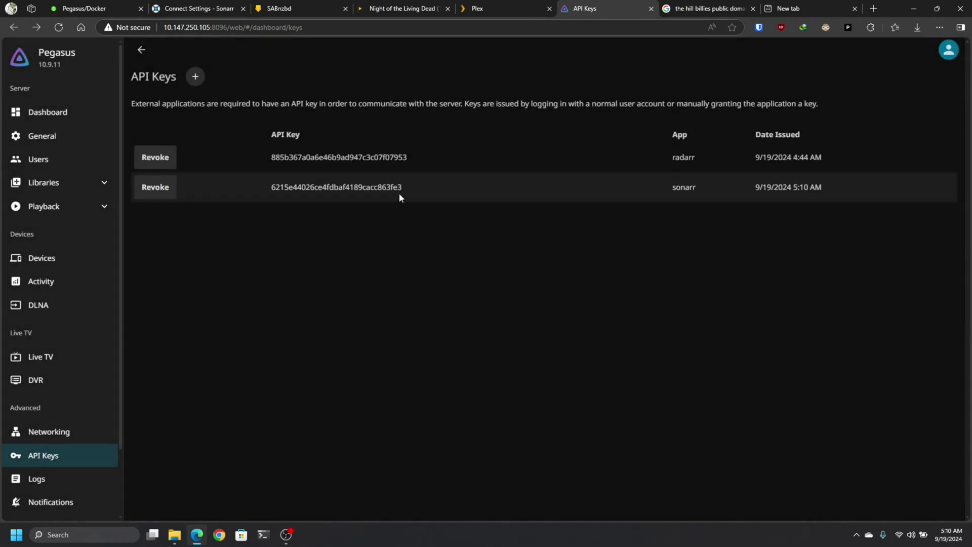
Copy the sonarr API key from Jellyfin, paste it into Sonarr's Emby / Jellyfin connection and test the connection.
drag(418, 189, 273, 191)
click(292, 156)
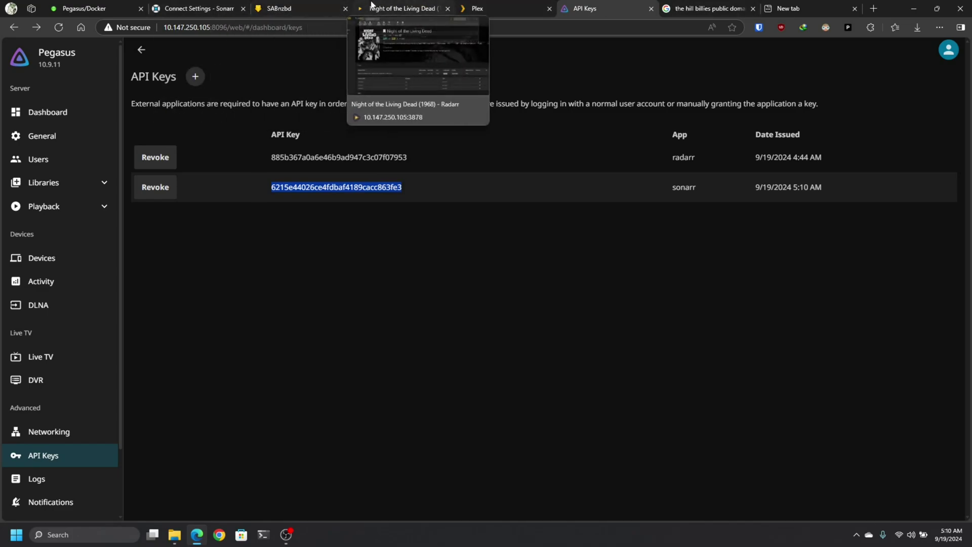
click(213, 9)
click(475, 249)
right_click(475, 250)
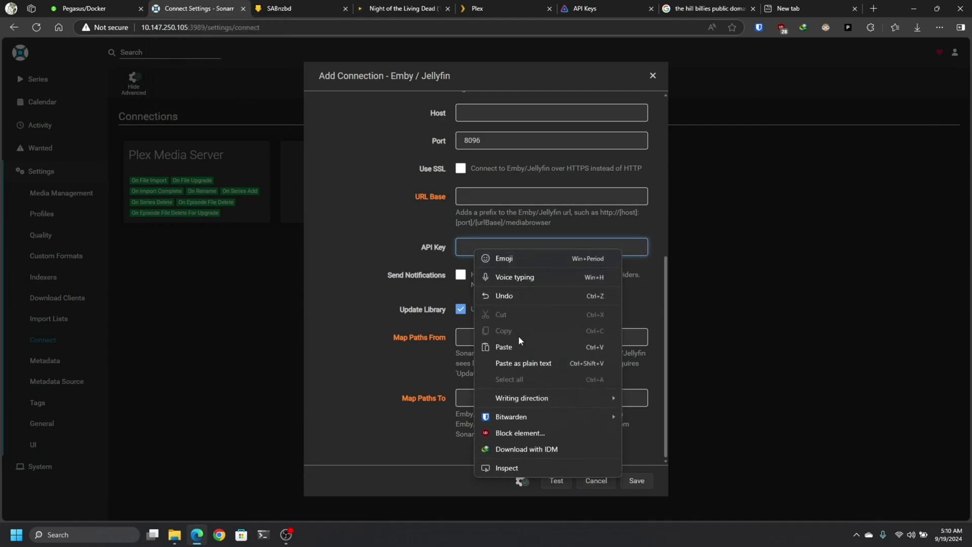
click(522, 345)
click(555, 481)
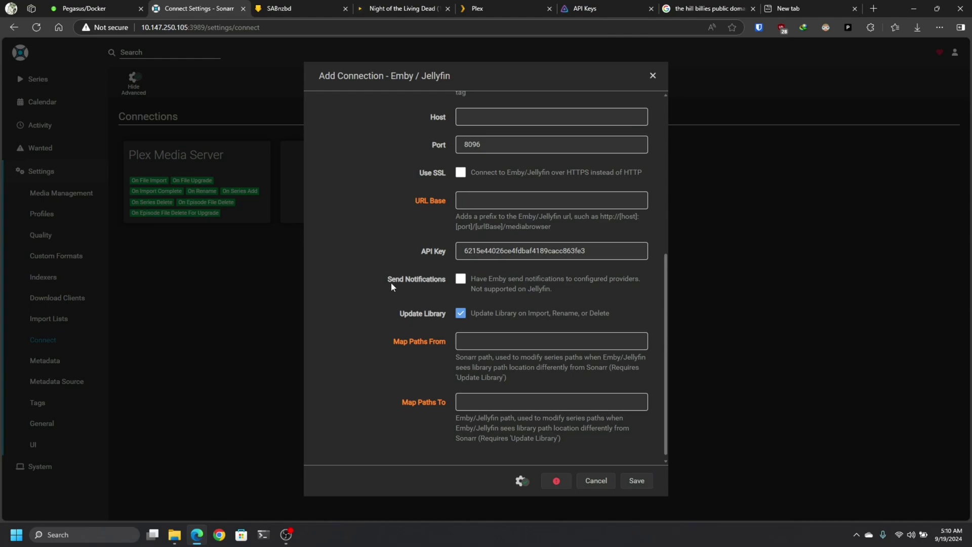
Set the Emby / Jellyfin connection's host to 10.147.250.105, retest it and save the connection.
scroll(391, 282, up, 2)
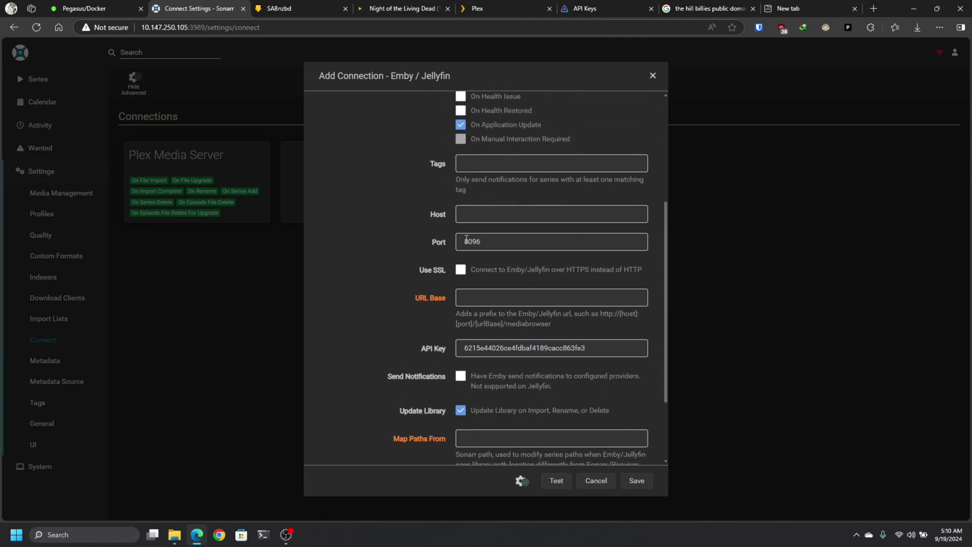
click(494, 216)
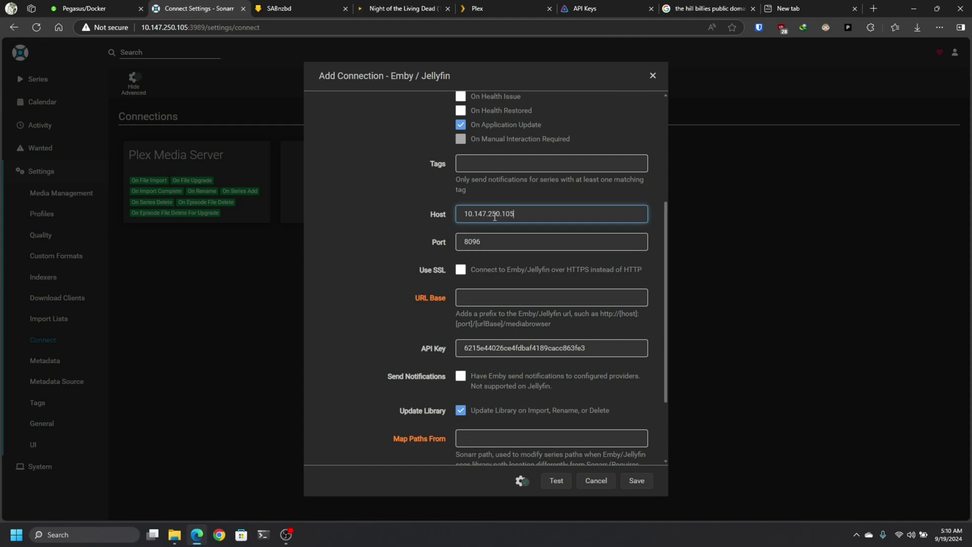
scroll(388, 299, down, 2)
click(555, 481)
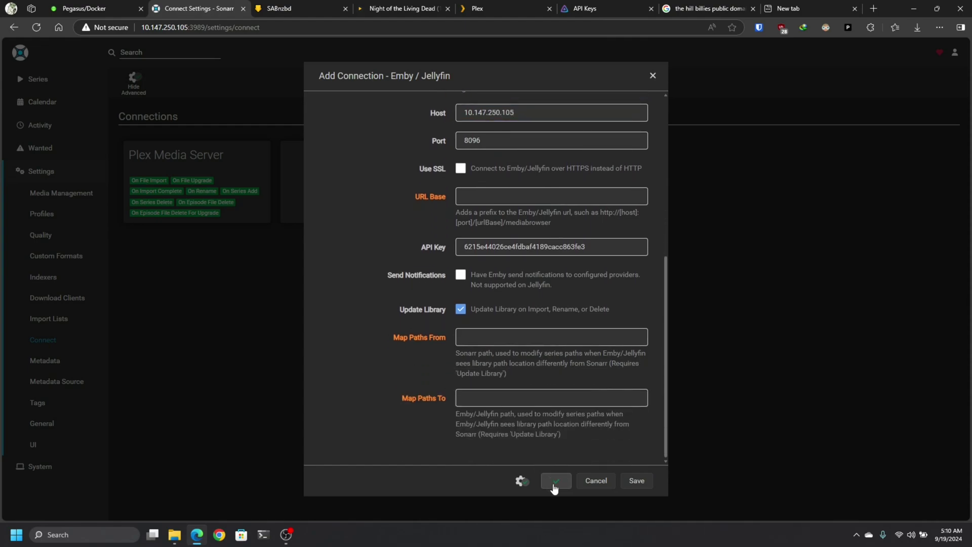
click(637, 482)
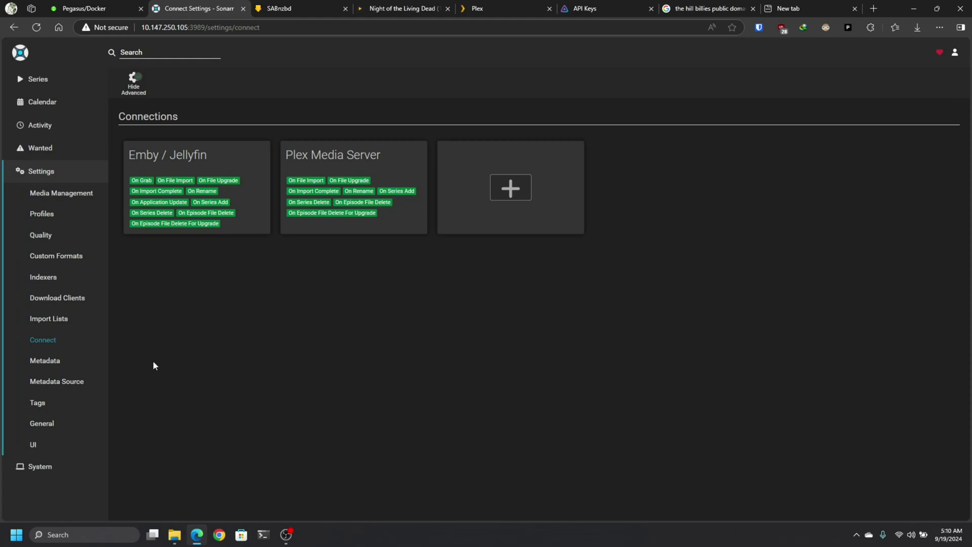
Enable Plex metadata file creation in Sonarr's Metadata settings and save it.
click(64, 362)
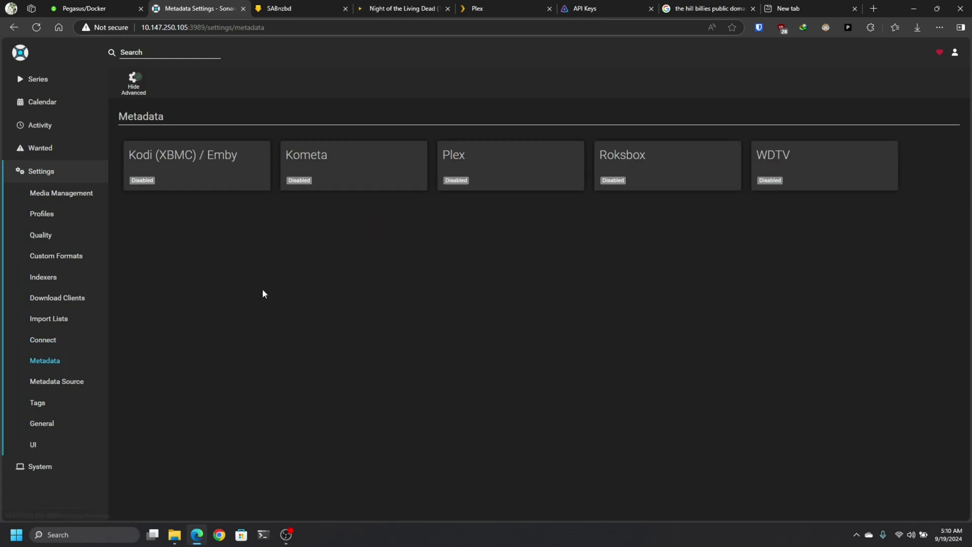
click(557, 172)
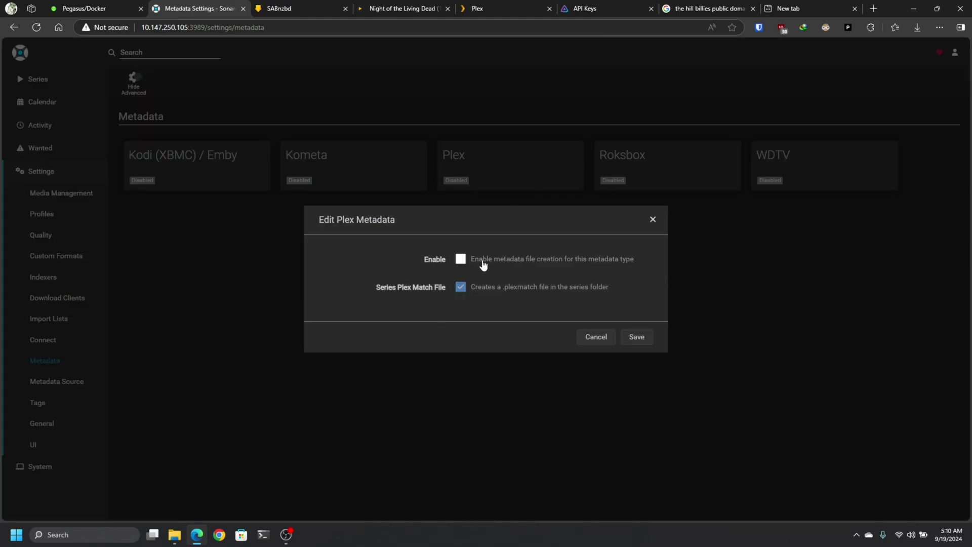
click(460, 260)
click(636, 337)
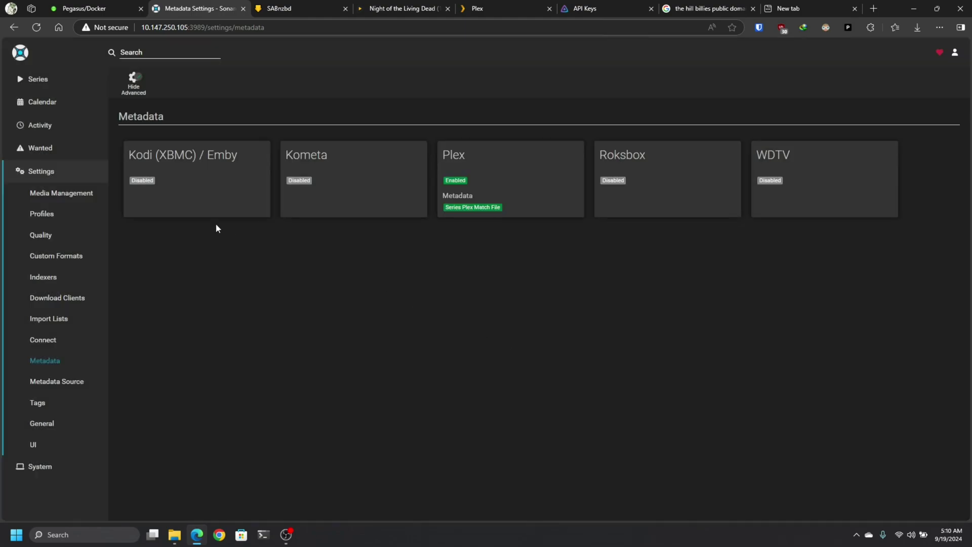
Enable Kodi (XBMC) / Emby metadata file creation with the default options and save it.
click(197, 189)
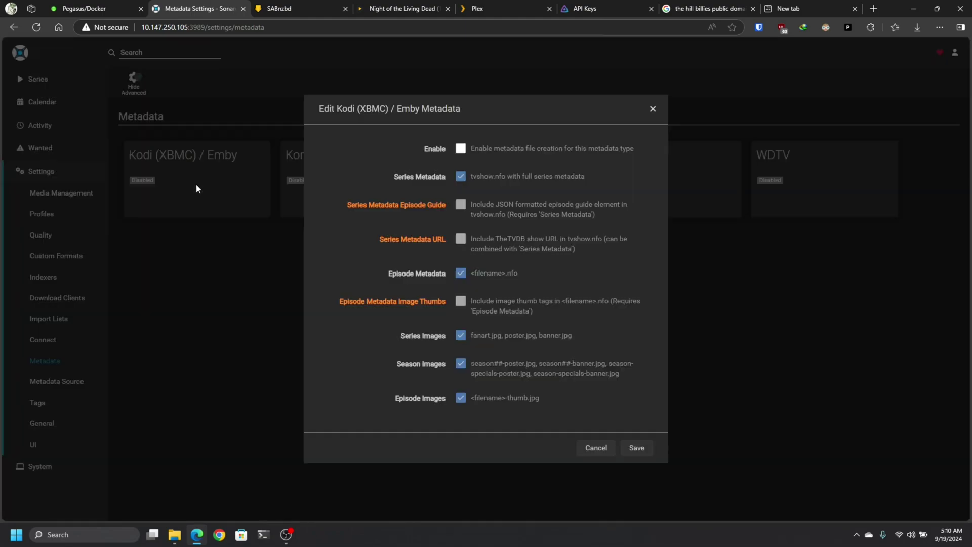
click(461, 149)
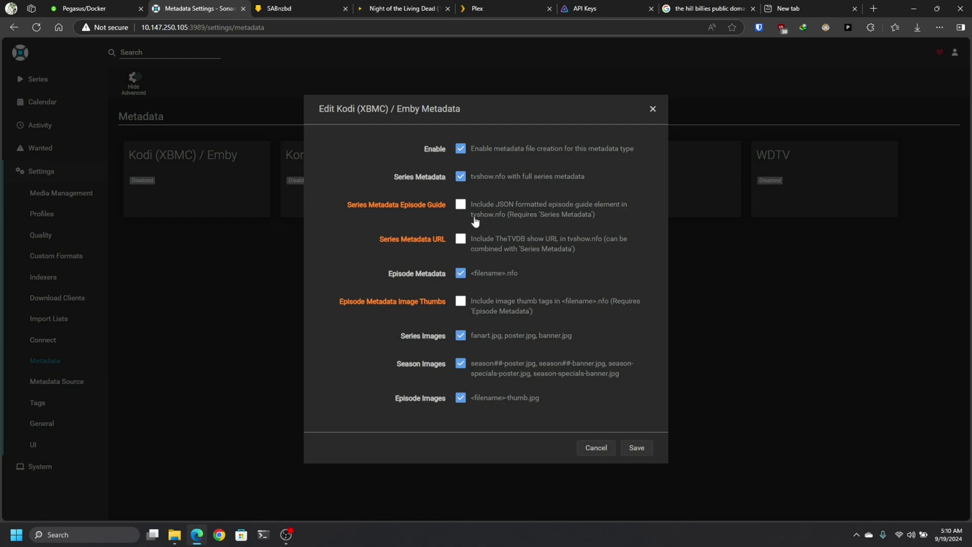
click(634, 447)
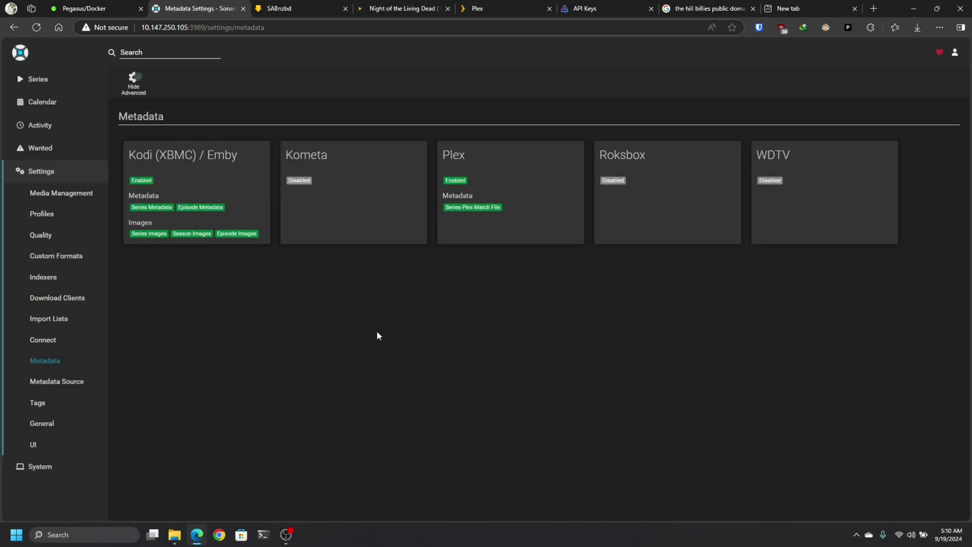
Open The Beverly Hillbillies series page, expand Season 1 and check the status of episode 1.
click(20, 55)
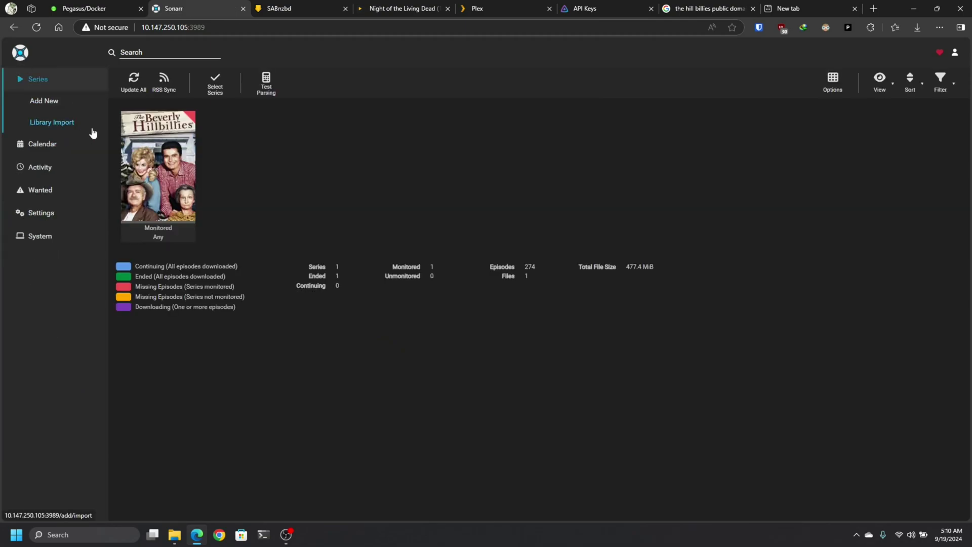
click(163, 188)
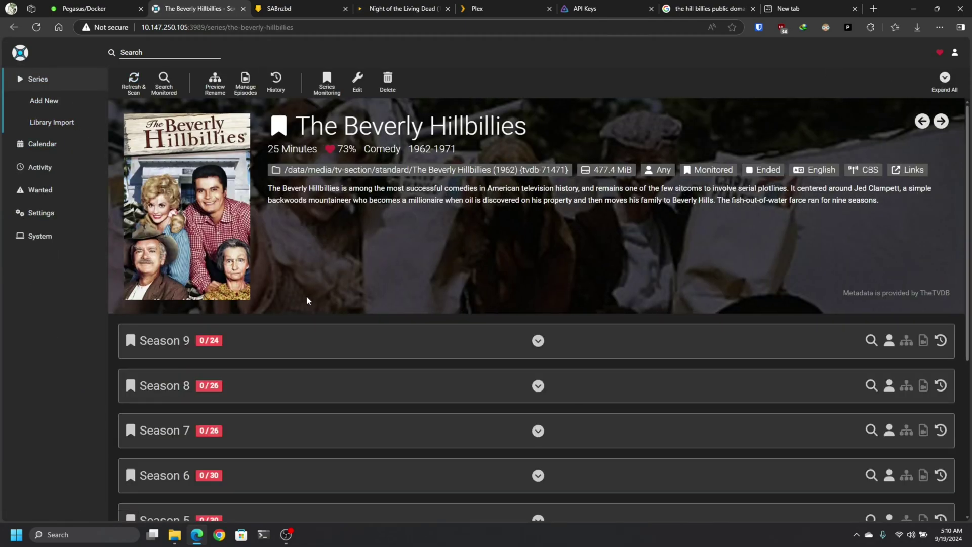
scroll(330, 260, down, 5)
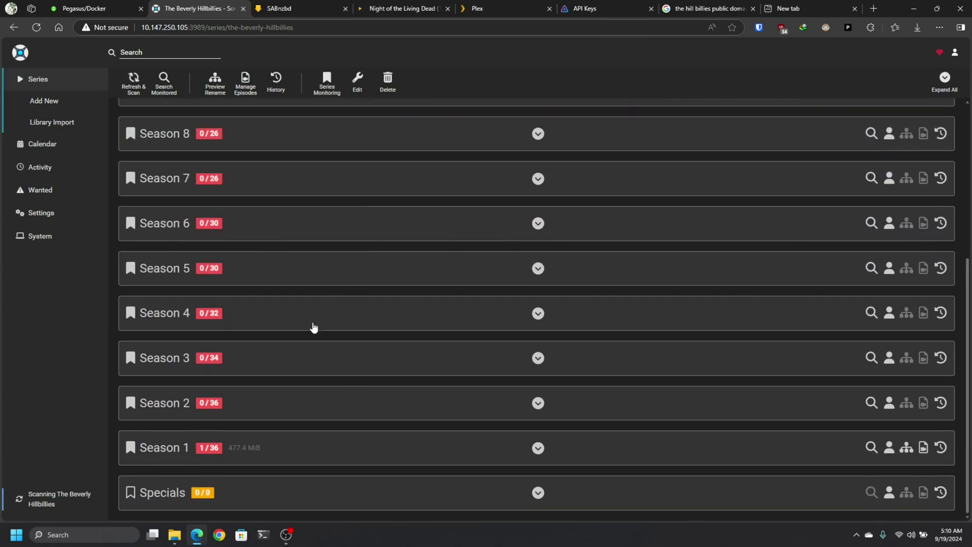
click(538, 447)
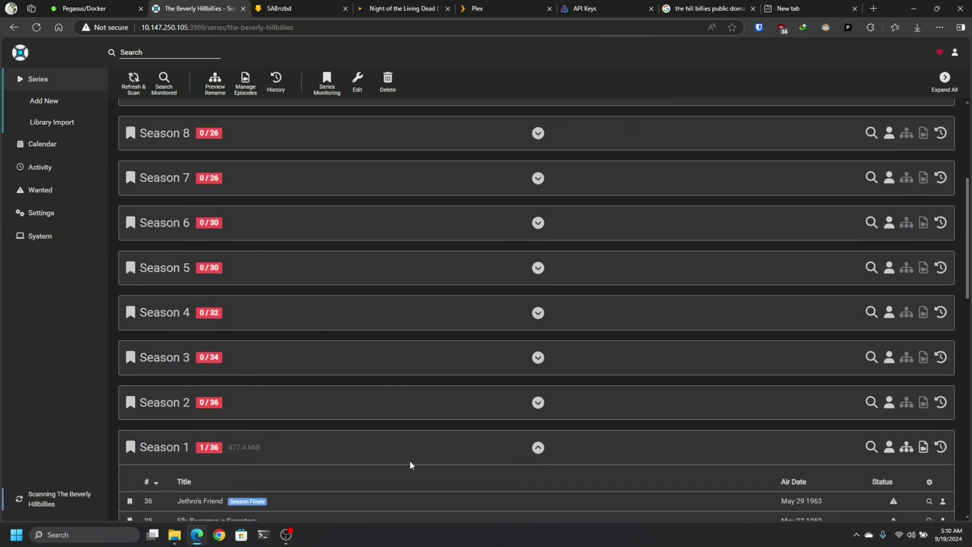
scroll(409, 459, down, 6)
scroll(408, 465, down, 6)
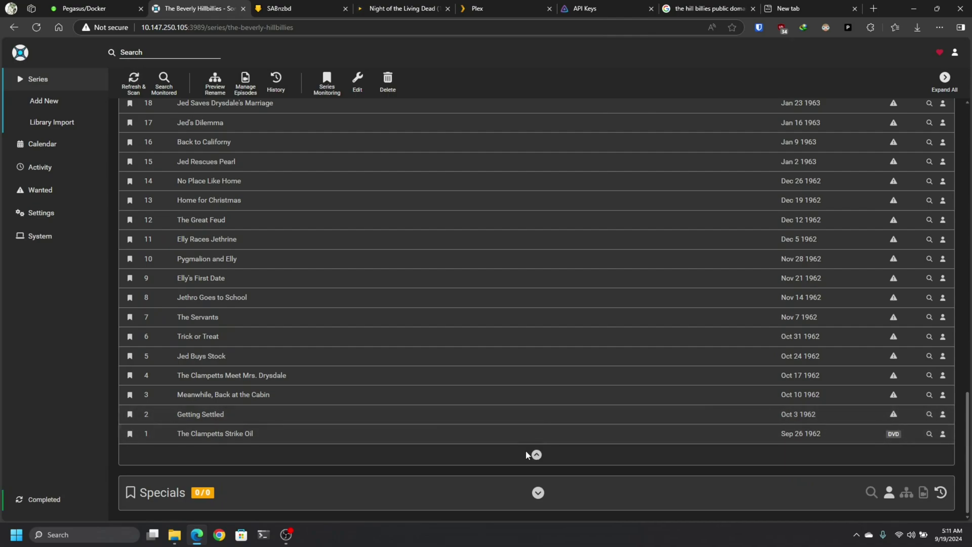
Switch to Plex, scan the TV Shows library for new files, check the scan's activity and return to the home page.
click(476, 8)
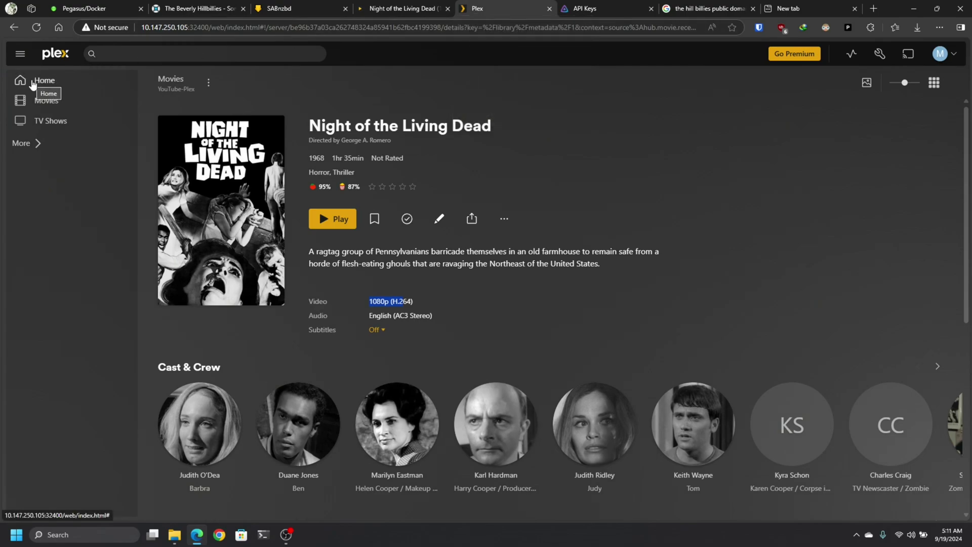
click(32, 82)
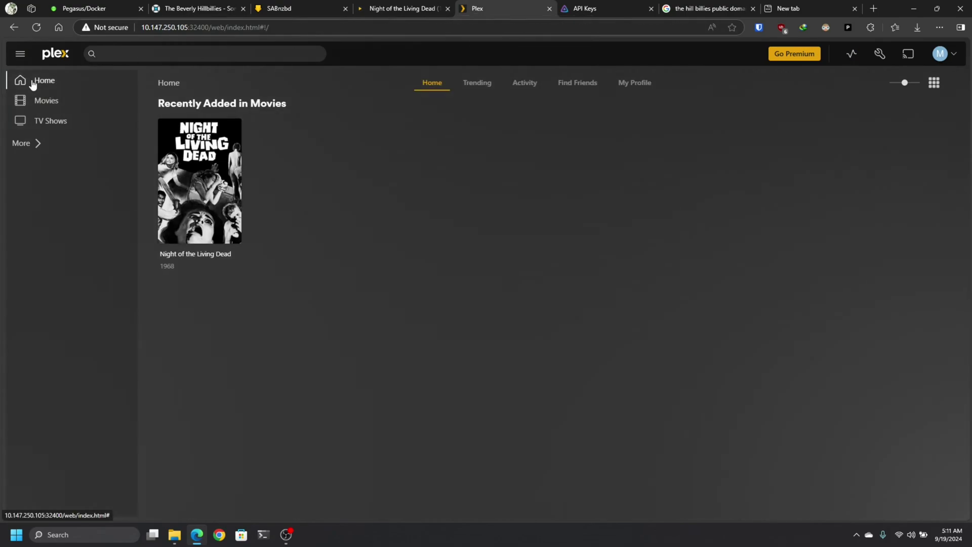
click(54, 122)
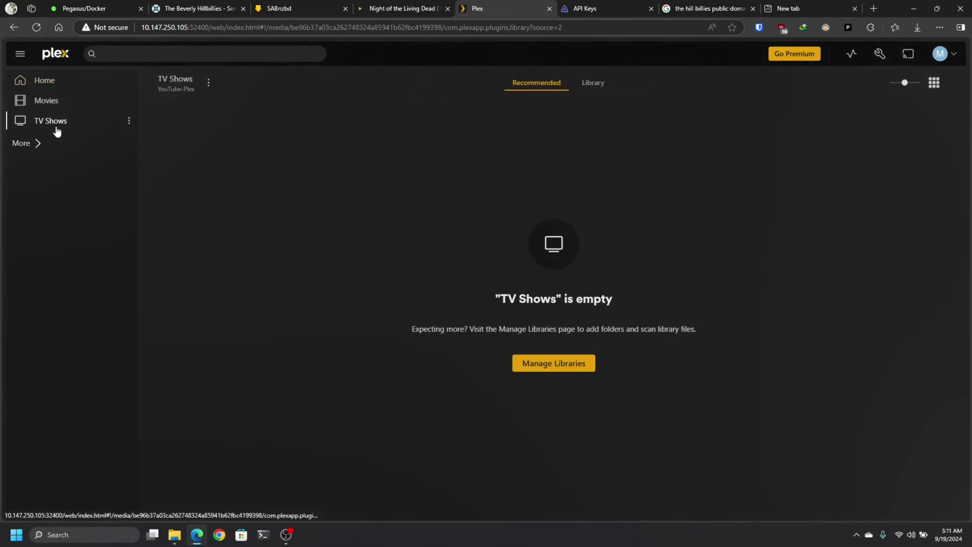
click(129, 121)
click(174, 172)
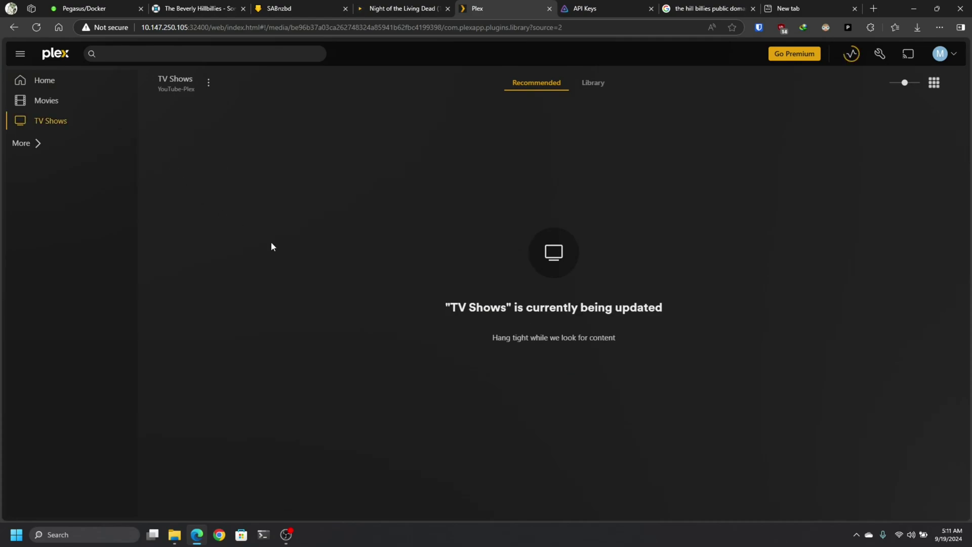
click(851, 54)
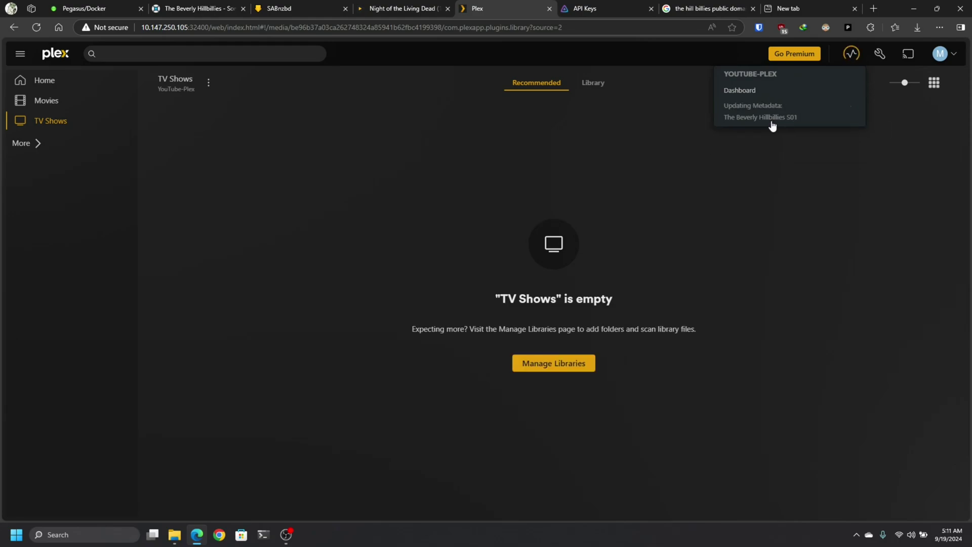
click(46, 82)
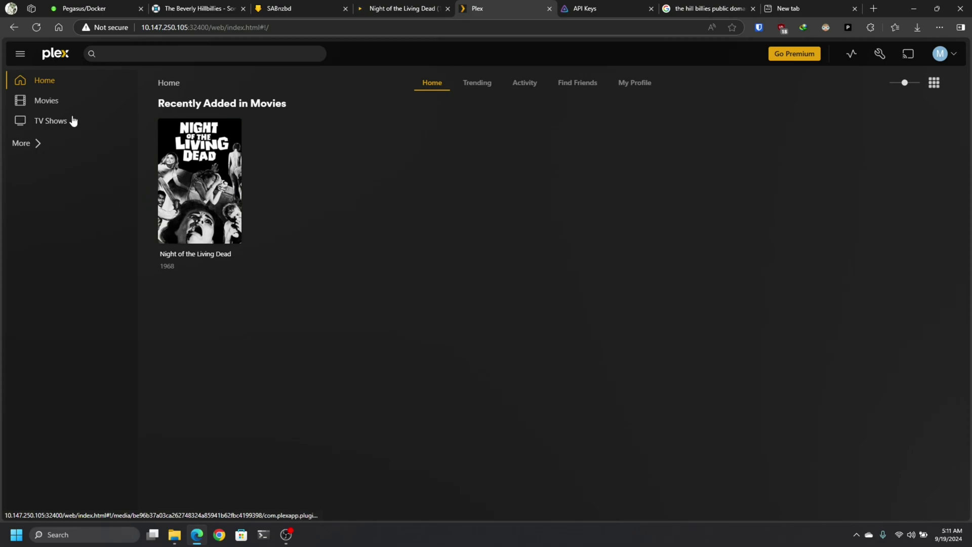
Refresh the Plex home page, open The Beverly Hillbillies and examine the Season 1 page with its cast and episode.
click(36, 28)
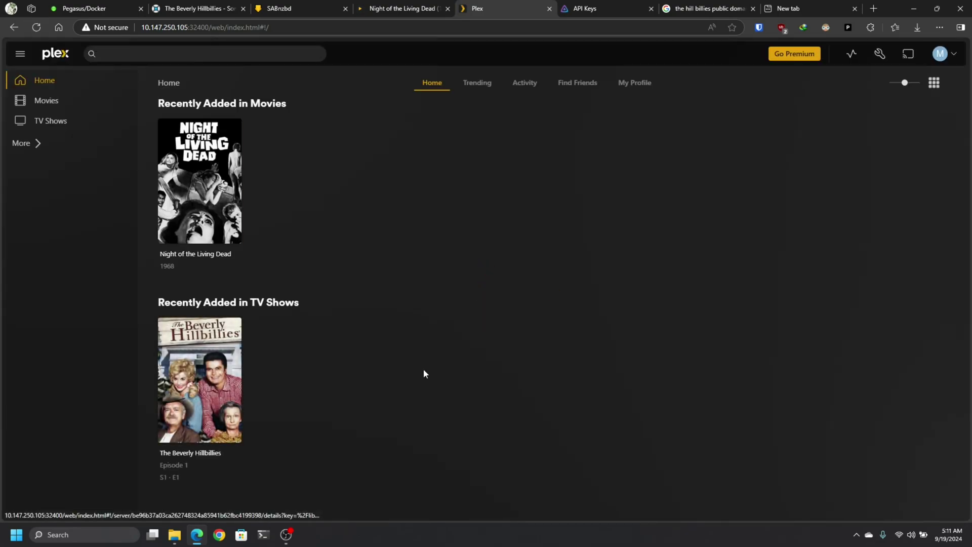
click(207, 453)
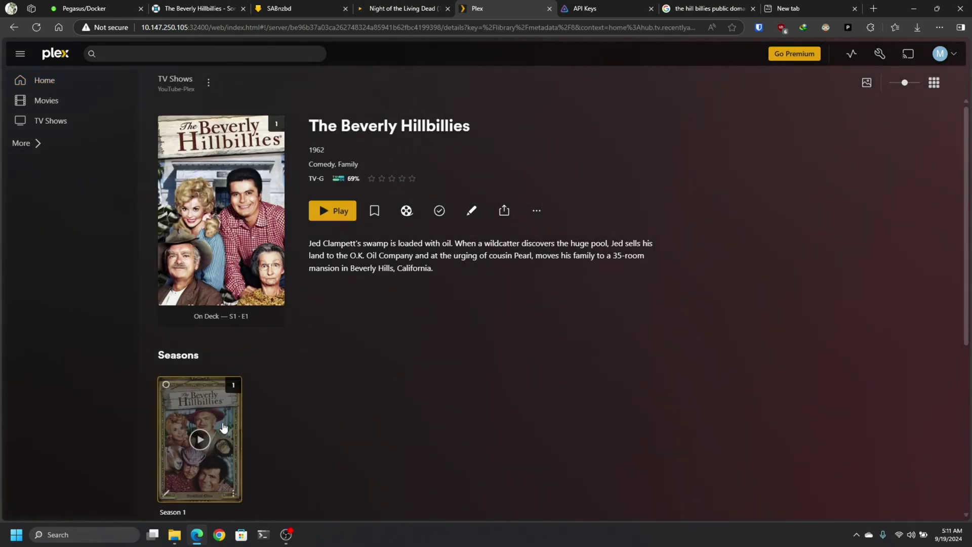
scroll(198, 435, down, 2)
click(183, 414)
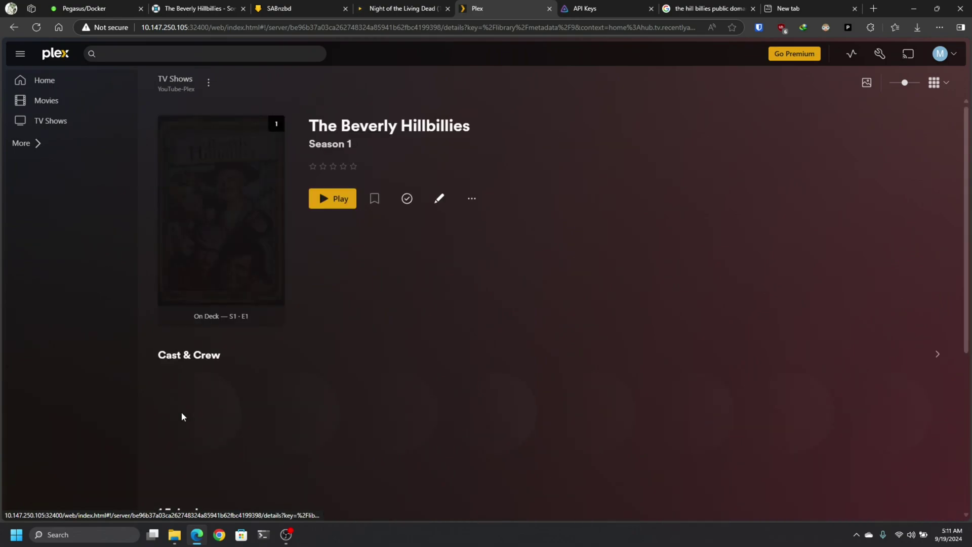
scroll(344, 284, down, 4)
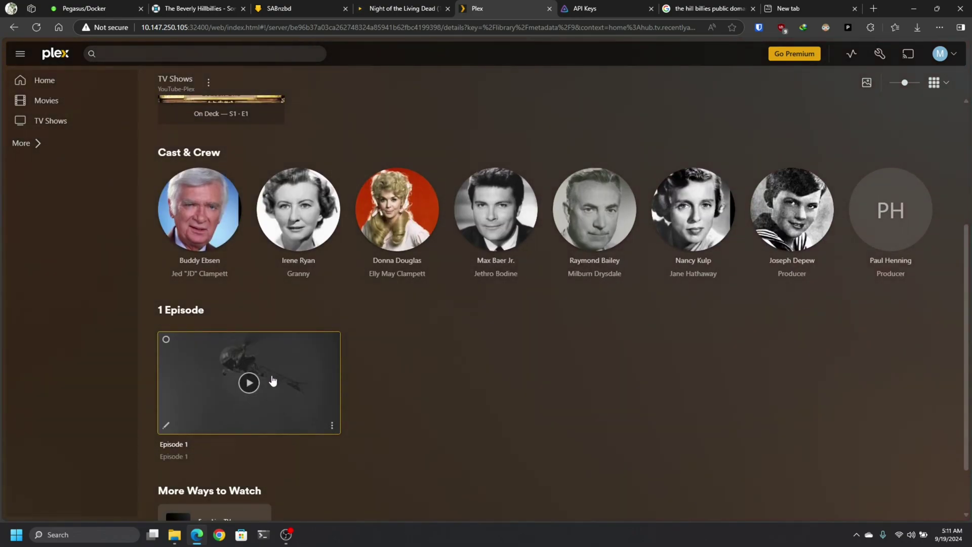
scroll(354, 402, down, 1)
scroll(387, 414, up, 4)
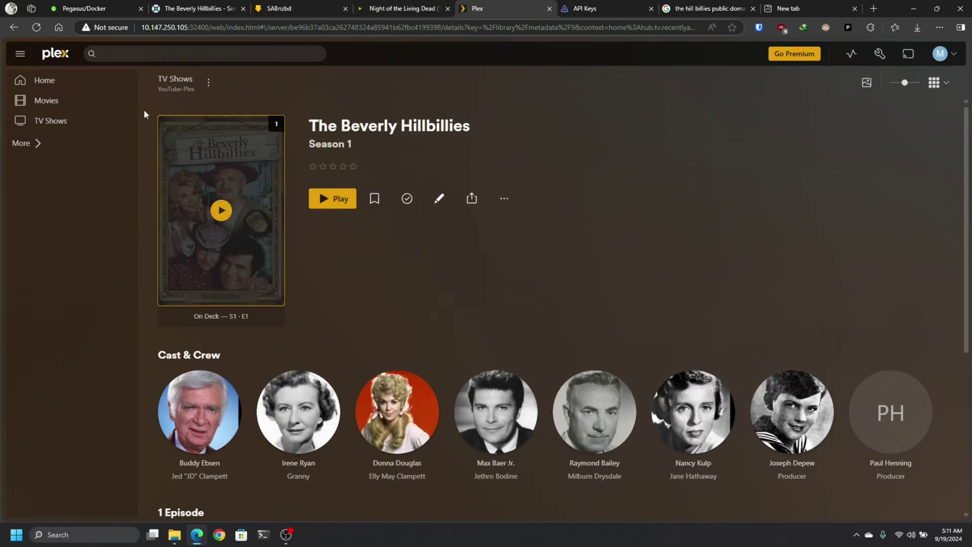
Go back to the Plex home page, view the Night of the Living Dead movie details and return home.
click(14, 27)
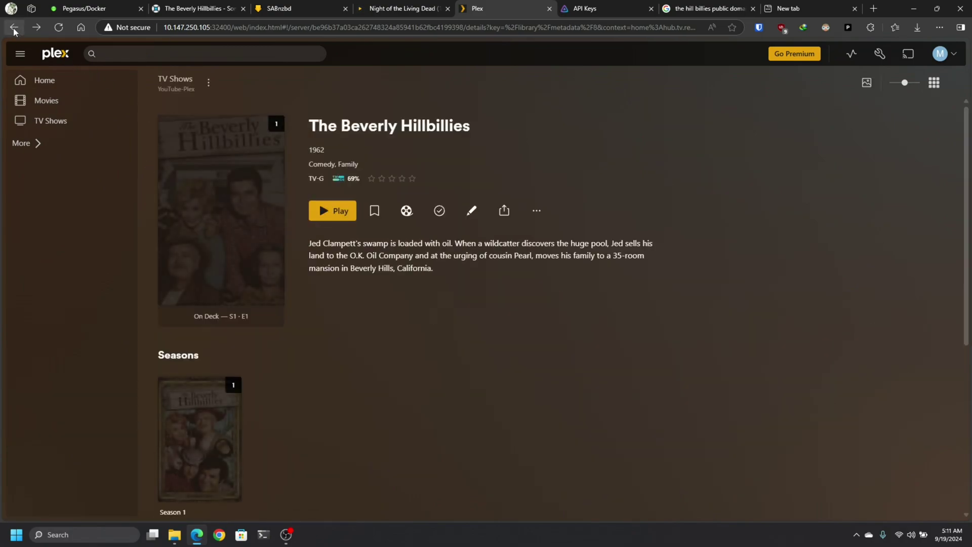
click(14, 29)
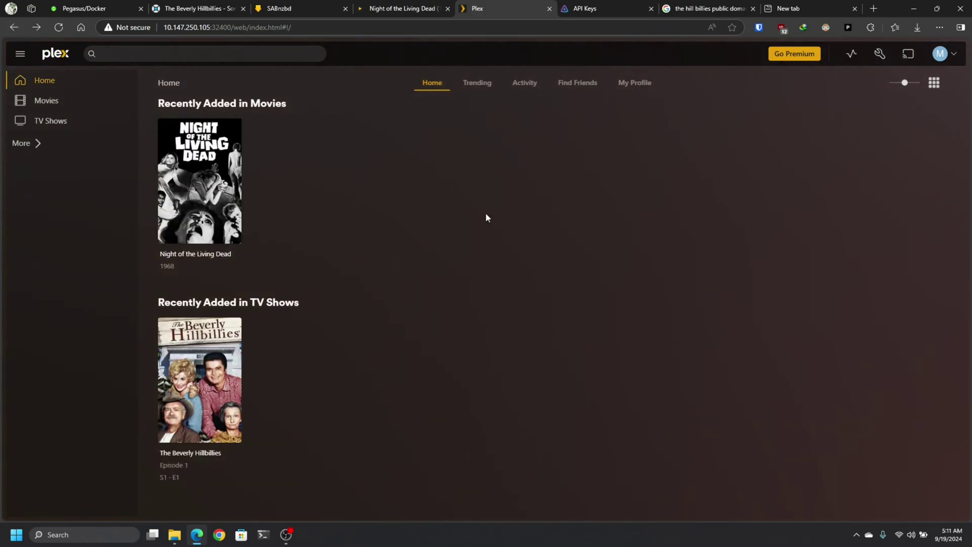
click(227, 254)
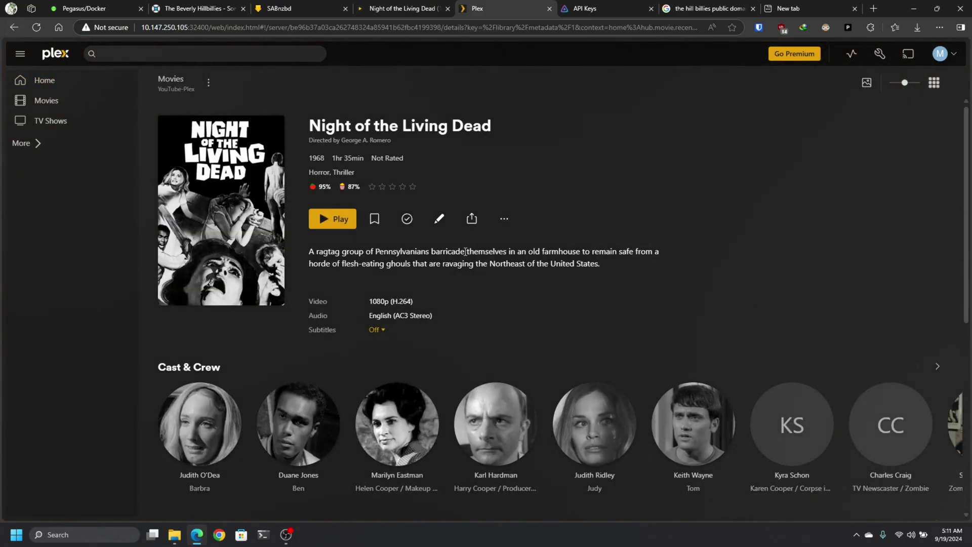
click(45, 81)
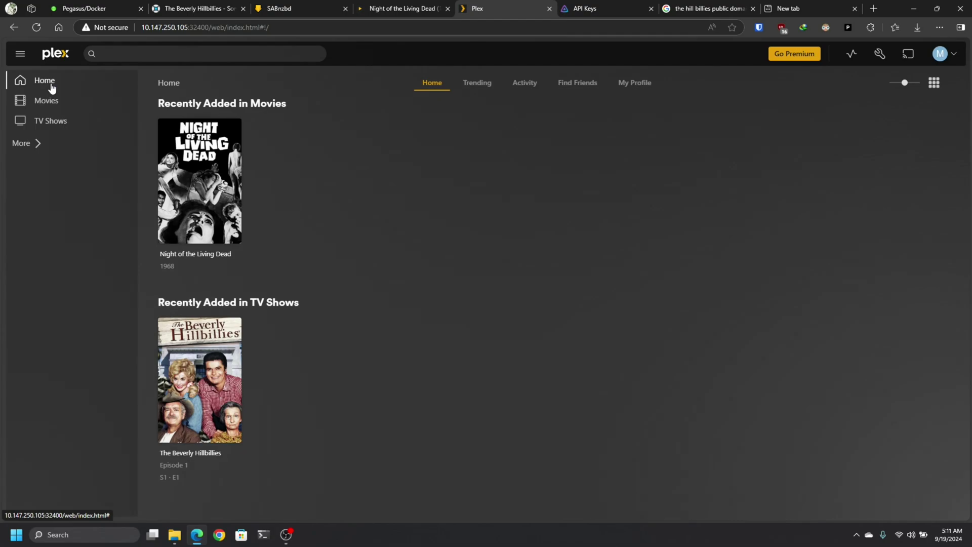
Switch to Jellyfin, check the TV-Shows library for the new series and return to the home page.
click(597, 10)
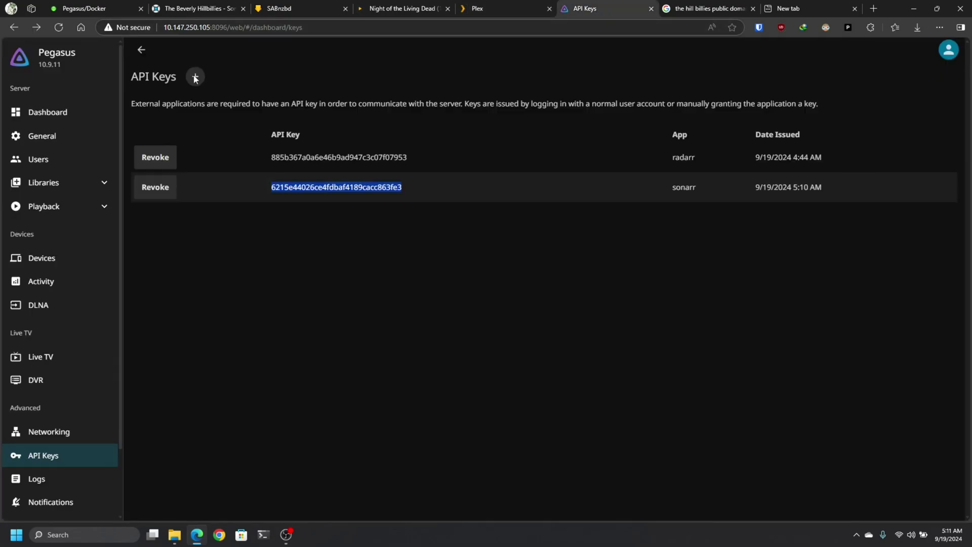
click(49, 56)
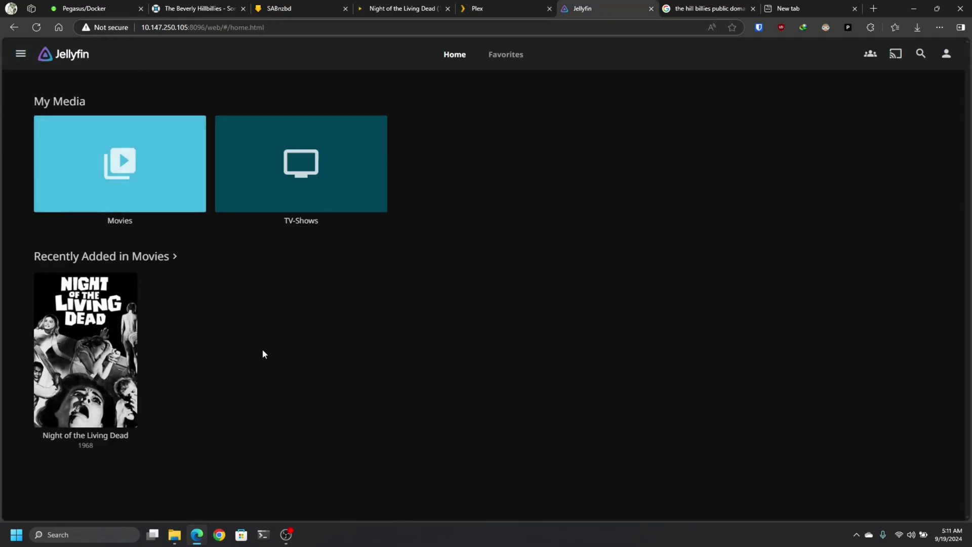
click(360, 125)
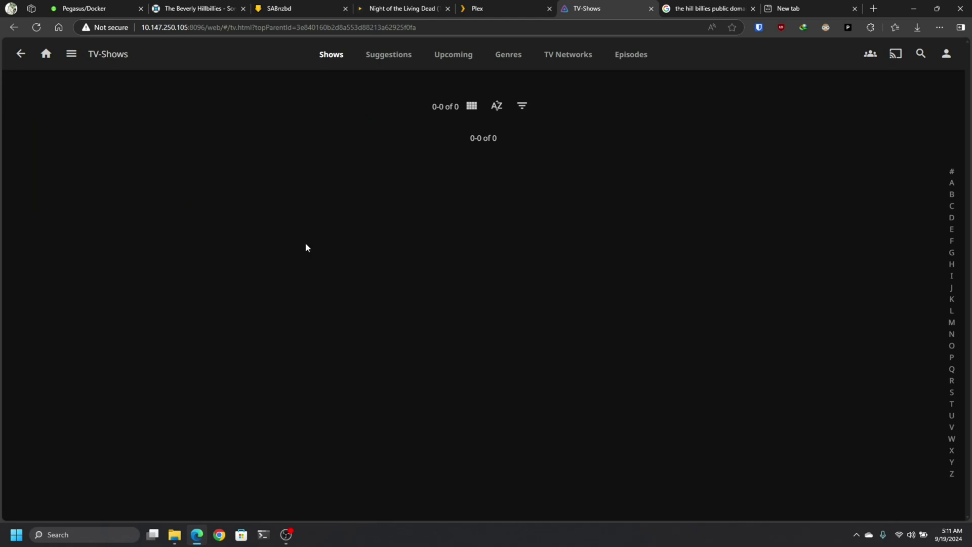
click(52, 57)
Scan all libraries from Jellyfin's administration dashboard and return to the home page.
click(22, 53)
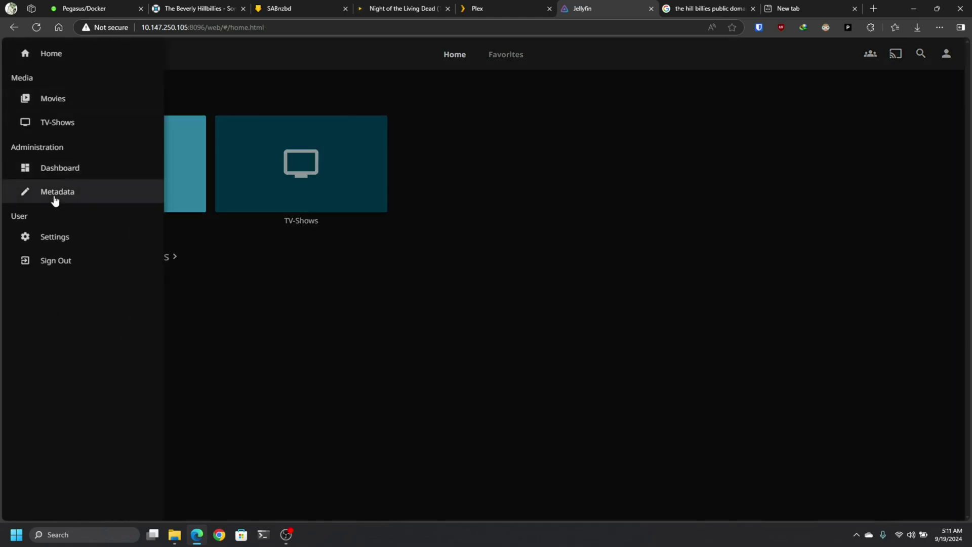
click(56, 169)
click(169, 191)
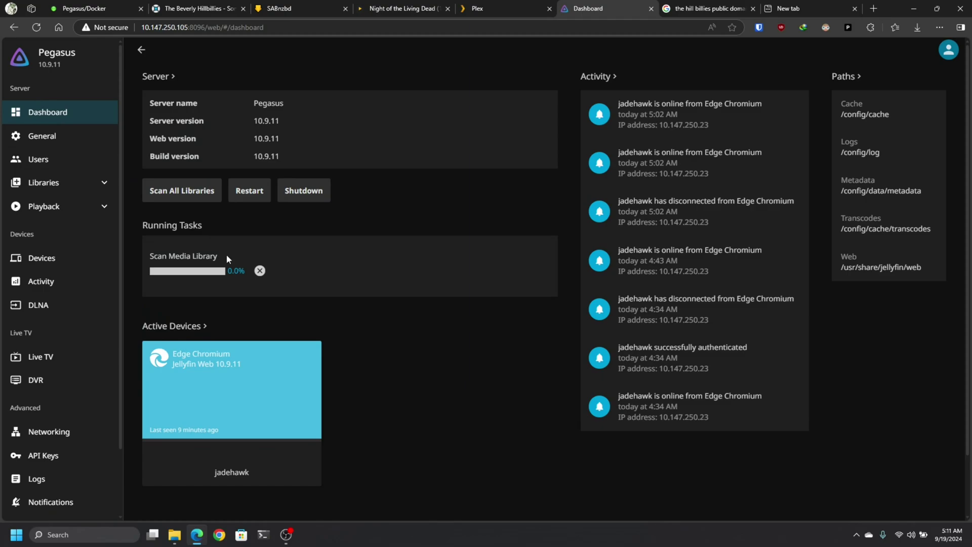
click(24, 59)
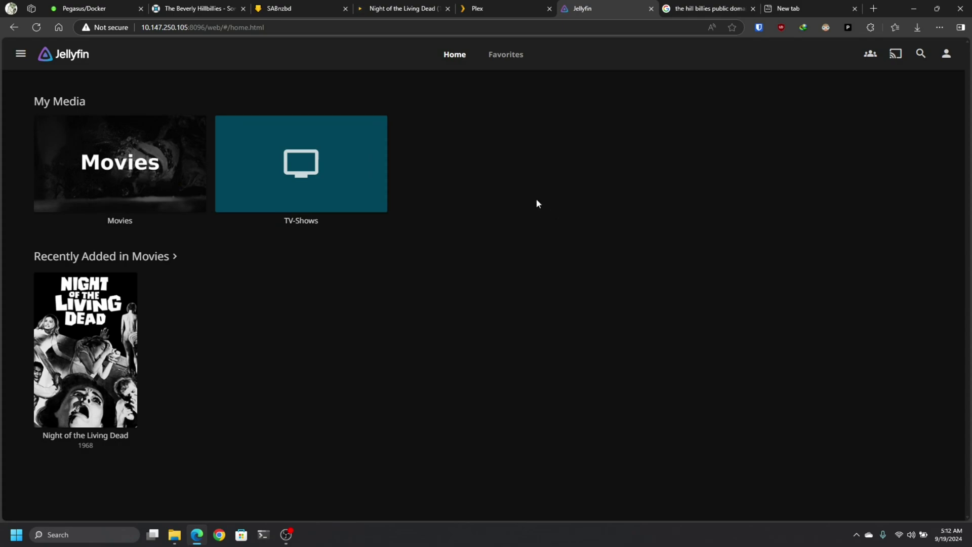
Compare the Plex and Jellyfin home pages, then open The Beverly Hillbillies in Jellyfin and examine its details and seasons.
click(508, 7)
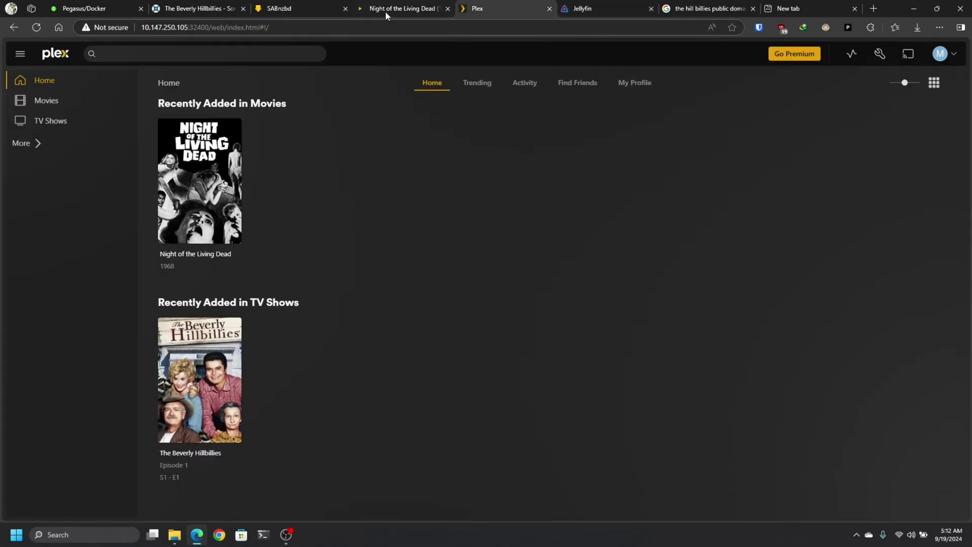
click(578, 7)
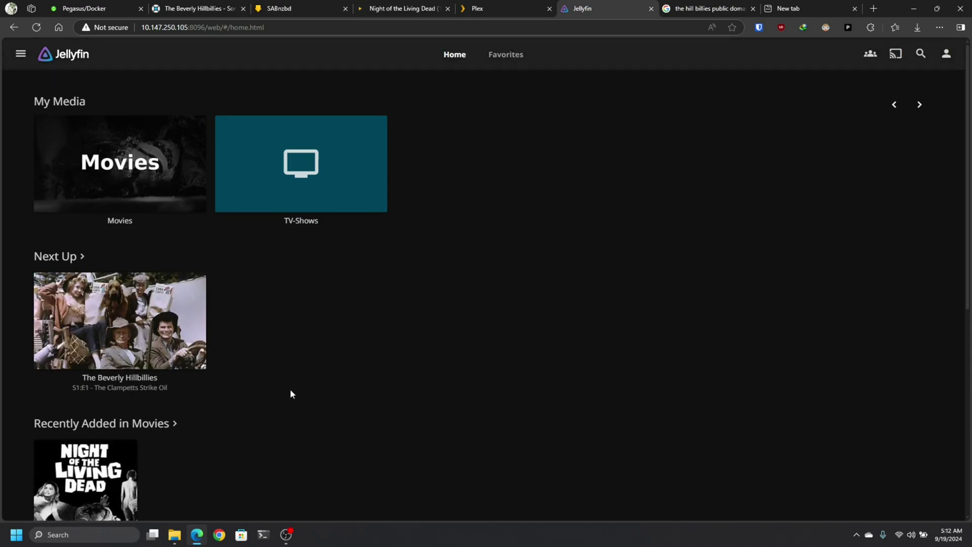
scroll(388, 372, down, 3)
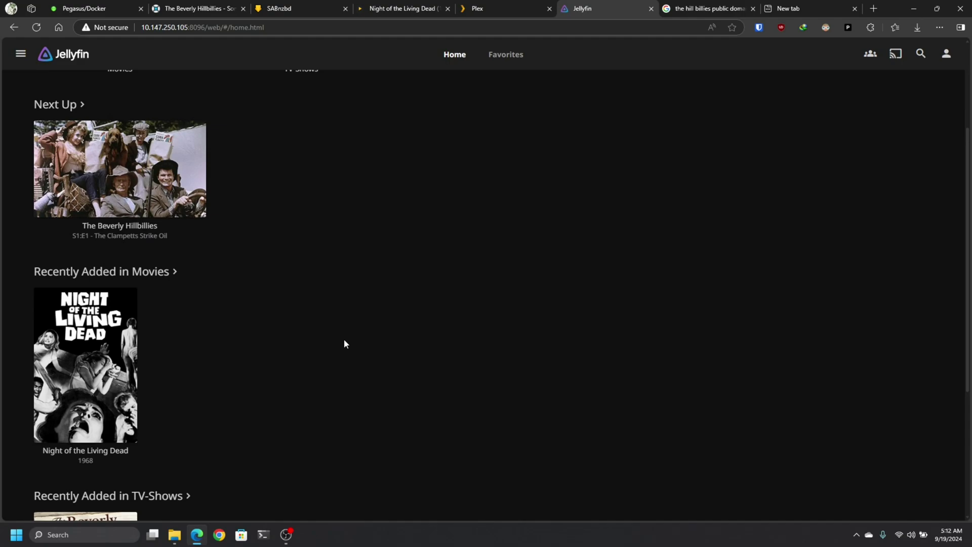
scroll(345, 339, down, 4)
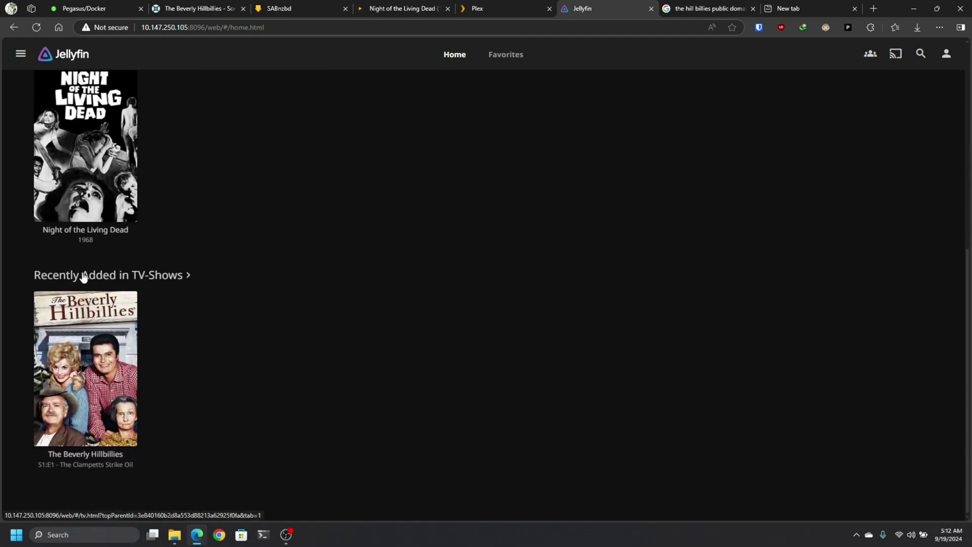
click(95, 452)
scroll(707, 375, down, 9)
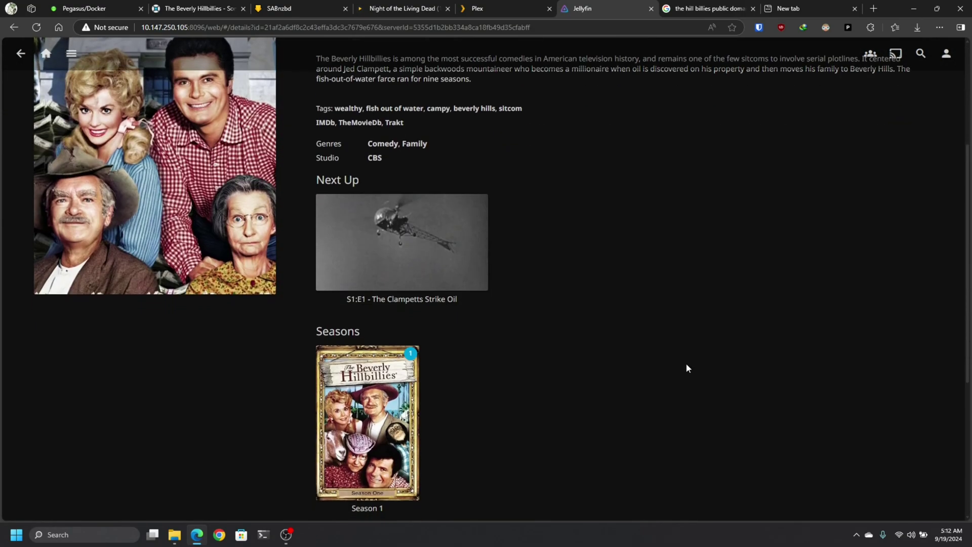
scroll(558, 314, up, 9)
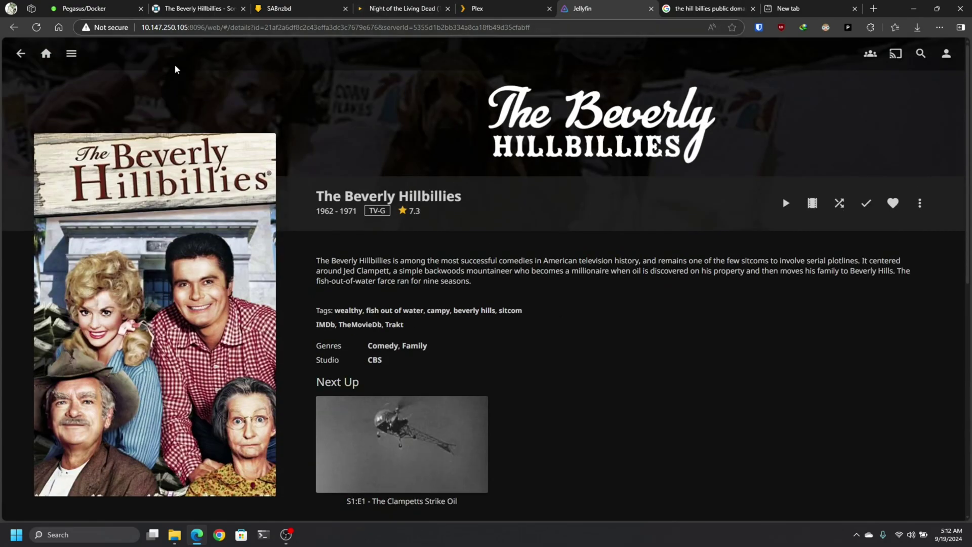
Close the Plex, Jellyfin, Google search and empty browser tabs, keeping the Docker, Sonarr, SABnzbd and Radarr tabs.
click(512, 13)
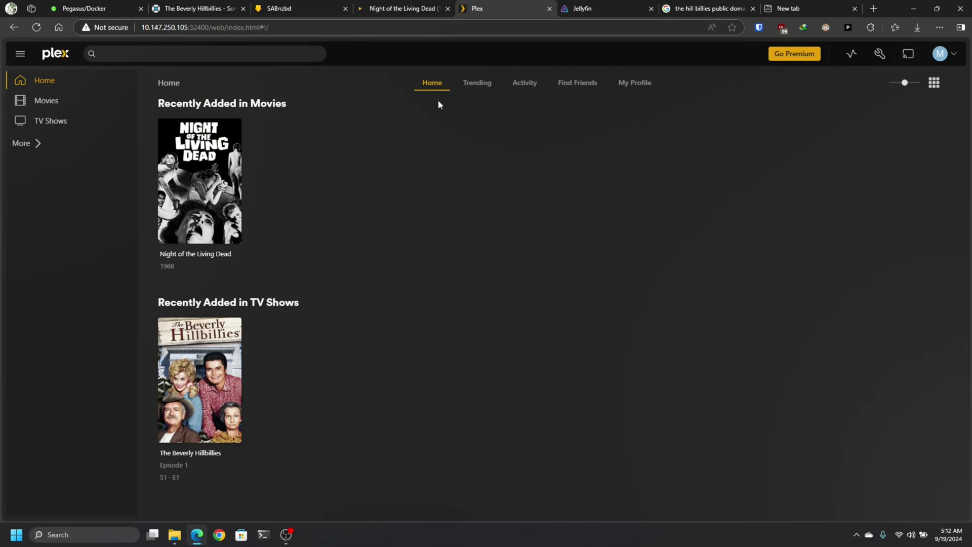
click(549, 9)
click(550, 10)
click(438, 10)
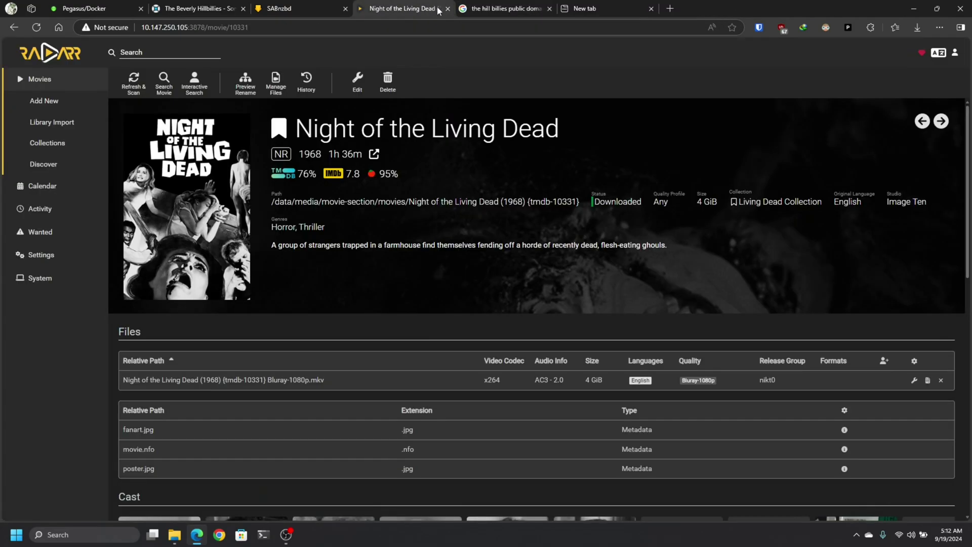
click(497, 9)
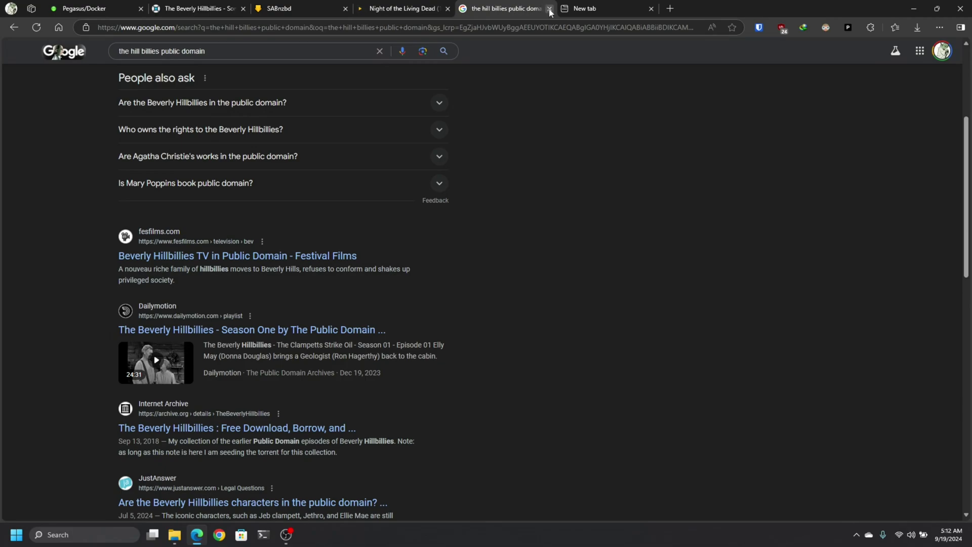
click(549, 9)
click(549, 9)
Return Sonarr to its series overview and move the Radarr browser tab between the Sonarr and SABnzbd tabs.
click(324, 10)
click(186, 9)
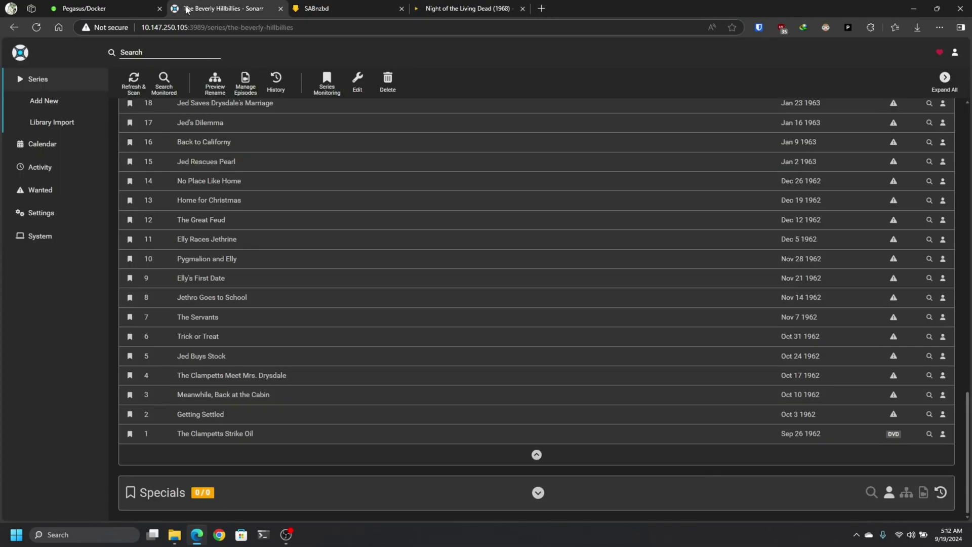
scroll(433, 228, up, 15)
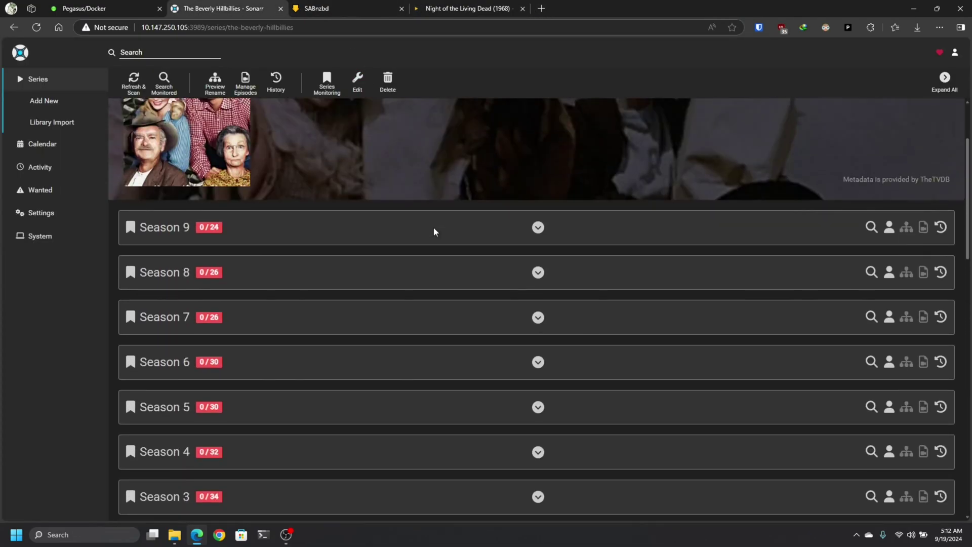
scroll(433, 227, up, 3)
click(20, 53)
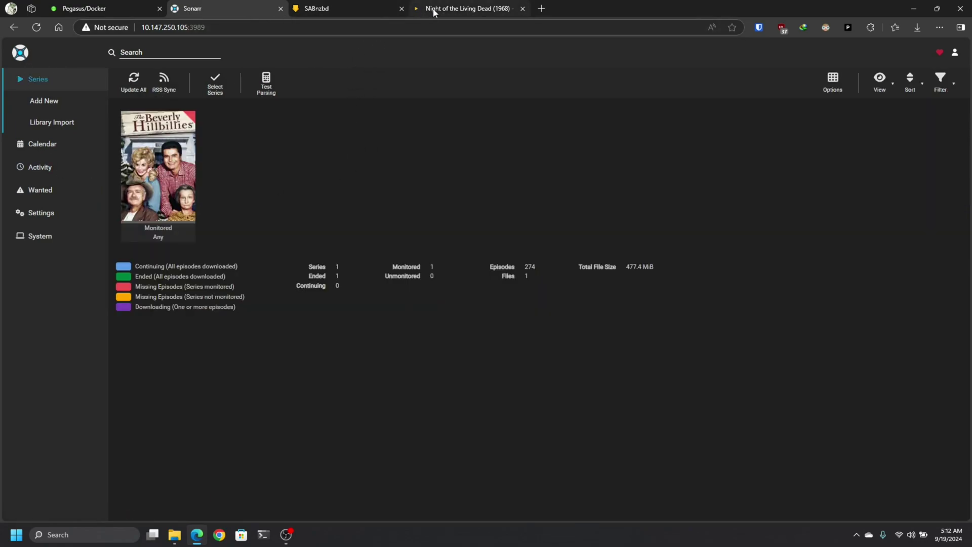
drag(446, 9, 325, 10)
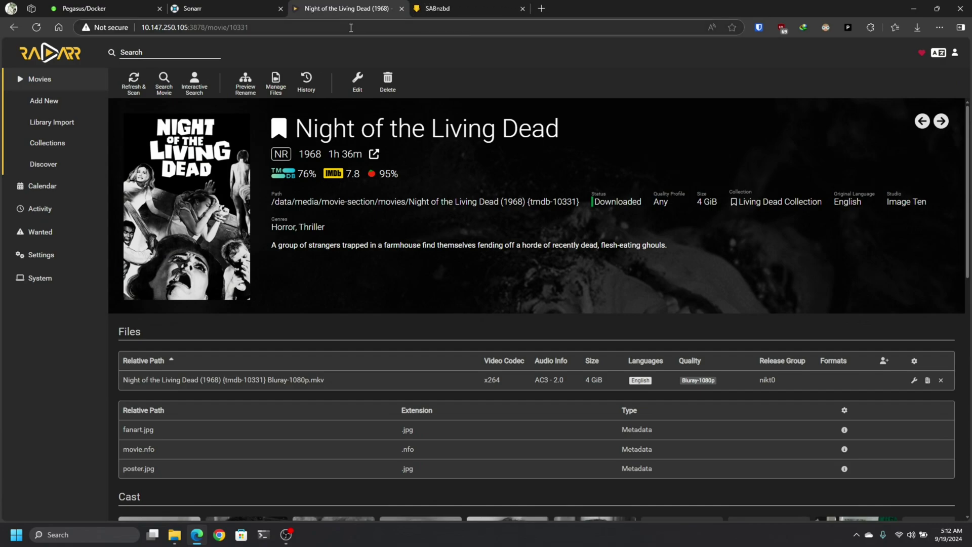